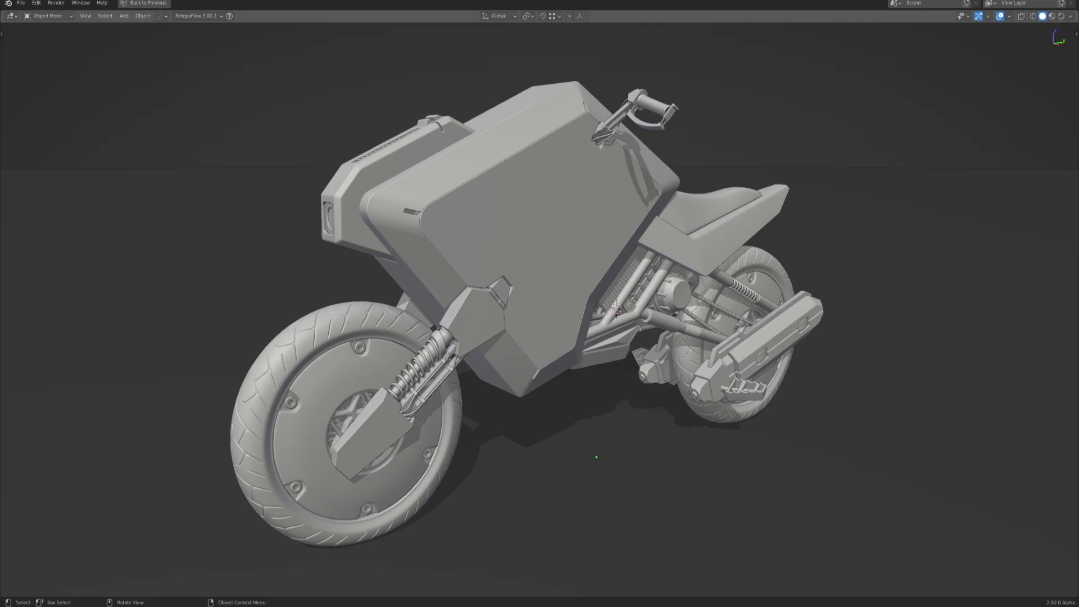
Select the motorcycle's main body and orbit to view the bike side-on from the front.
{"action": "left_click", "coordinate": [579, 295]}
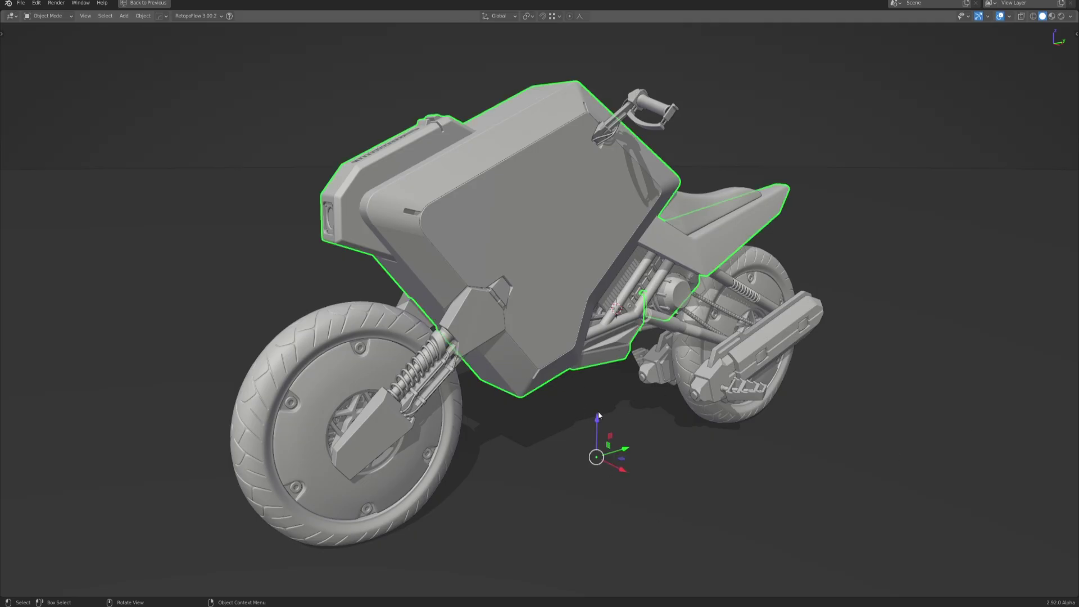
{"action": "middle_click_drag", "start_coordinate": [695, 452], "coordinate": [662, 476]}
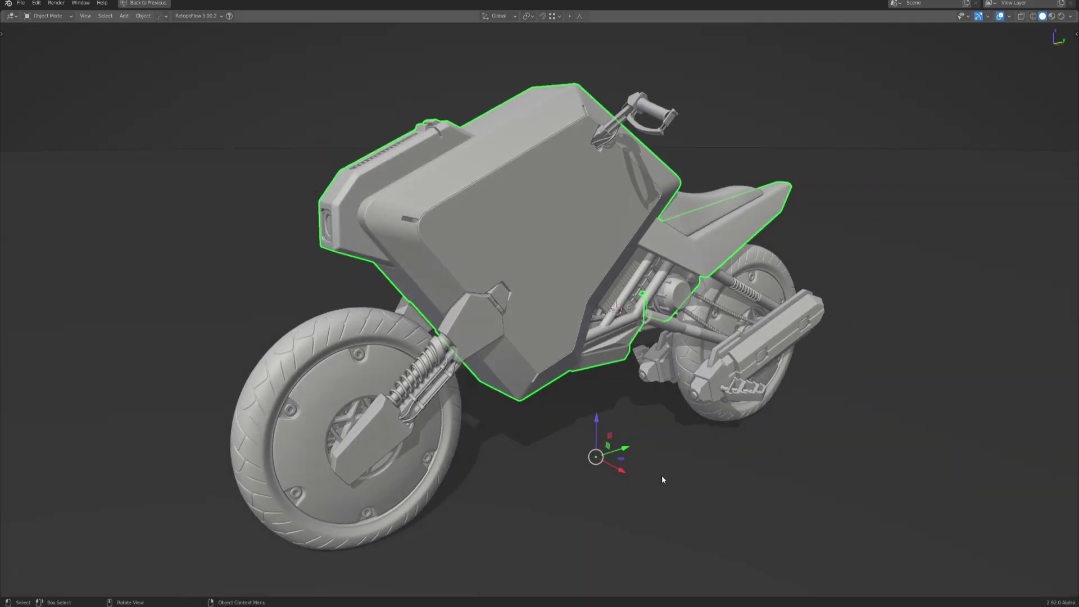
{"action": "middle_click_drag", "start_coordinate": [646, 480], "coordinate": [668, 485]}
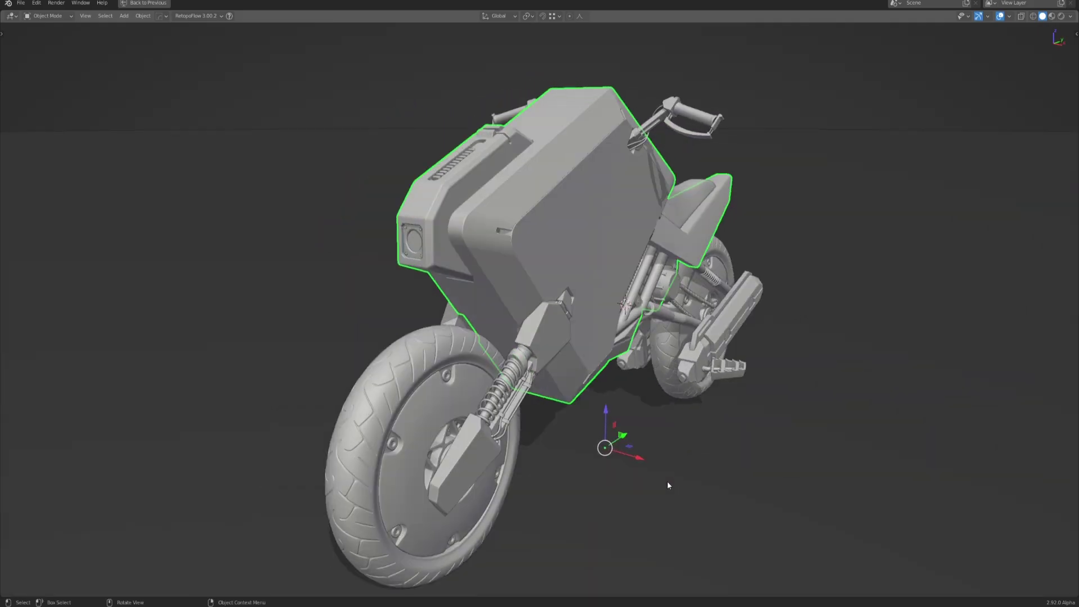
{"action": "scroll", "coordinate": [675, 495], "scroll_direction": "down", "scroll_amount": 1}
{"action": "middle_click_drag", "start_coordinate": [720, 463], "coordinate": [708, 446]}
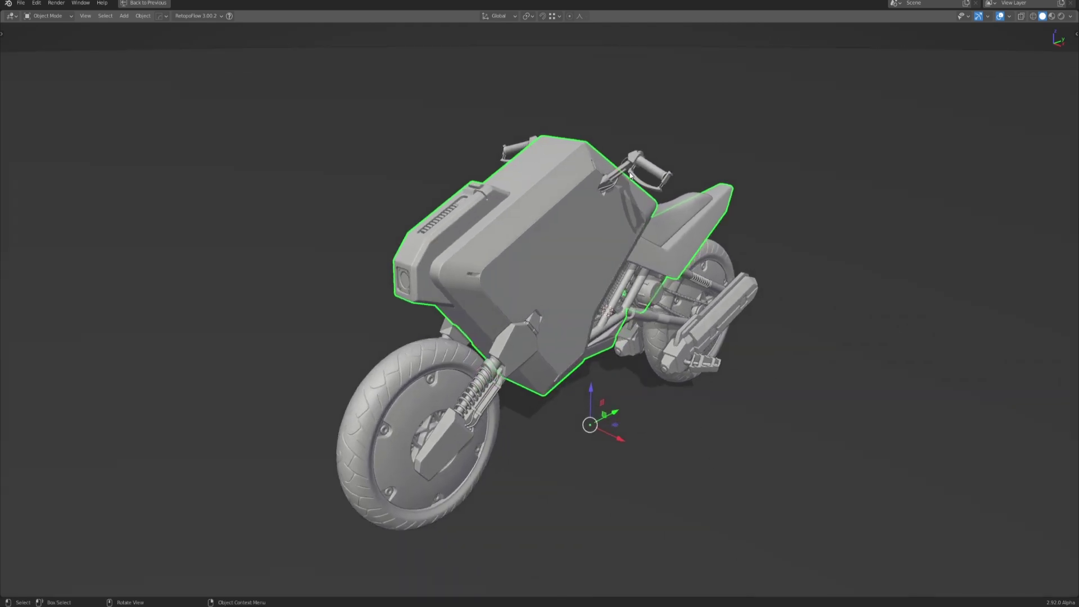
Select the handlebar grips, try a trackball rotation on them, then undo it.
{"action": "left_click", "coordinate": [645, 161]}
{"action": "key", "text": "r"}
{"action": "key", "text": "r"}
{"action": "left_click", "coordinate": [737, 193]}
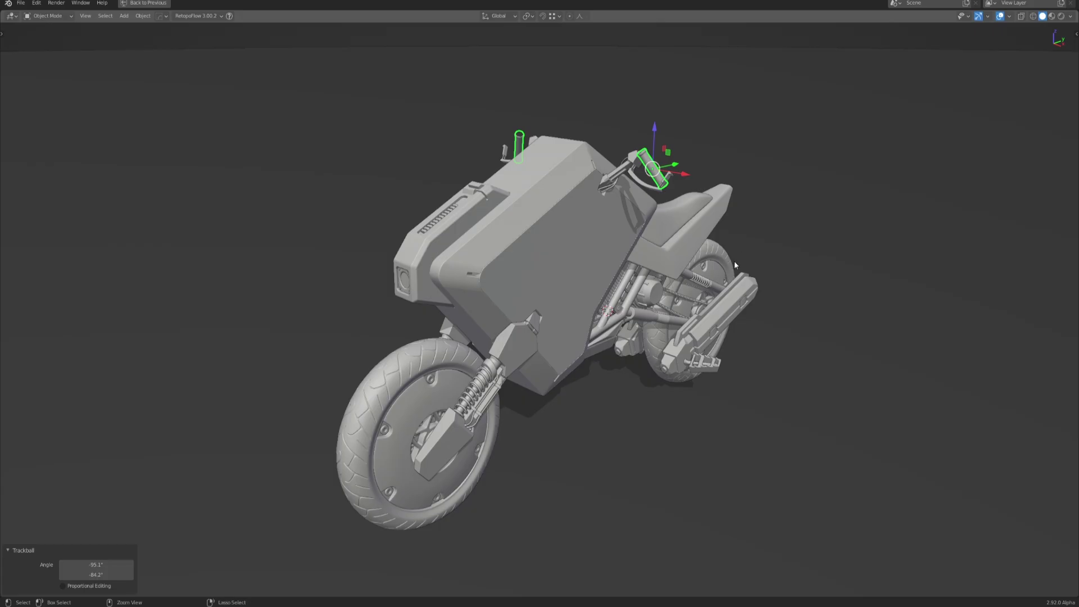
{"action": "key", "text": "ctrl+z"}
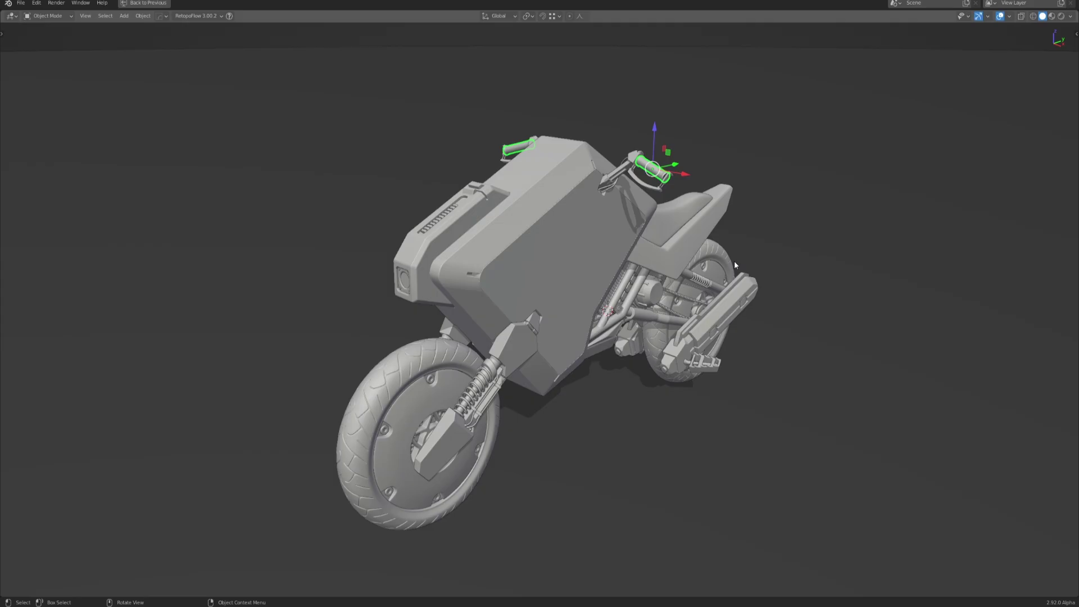
Set the transform orientation to Local and zoom in around the handlebars.
{"action": "left_click", "coordinate": [517, 16]}
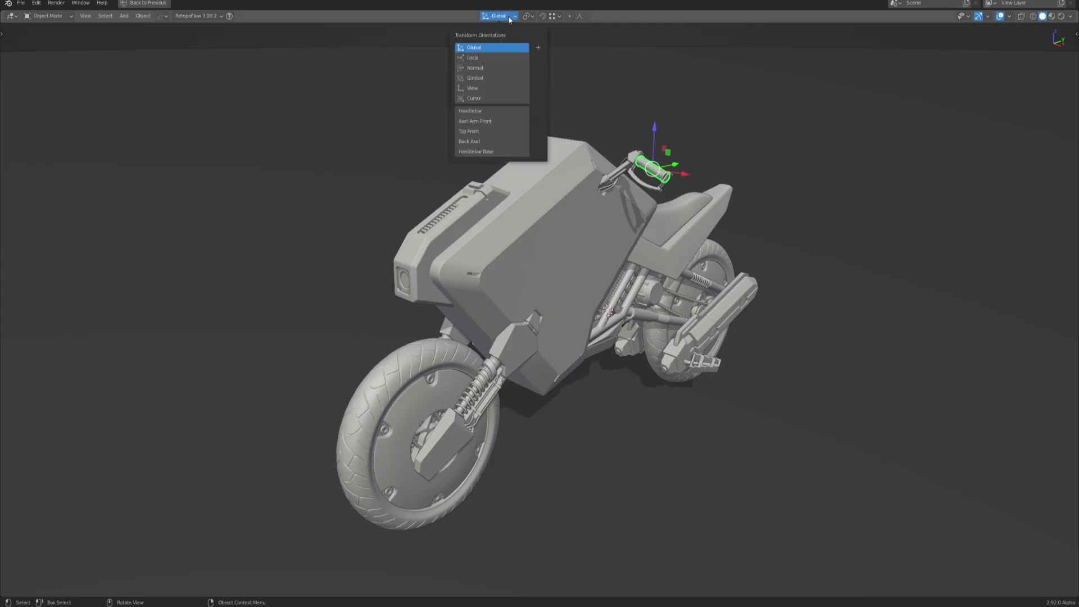
{"action": "left_click", "coordinate": [512, 58]}
{"action": "middle_click_drag", "start_coordinate": [834, 249], "coordinate": [753, 349]}
{"action": "scroll", "coordinate": [749, 332], "scroll_direction": "up", "scroll_amount": 3}
{"action": "middle_click_drag", "start_coordinate": [753, 350], "coordinate": [743, 318]}
{"action": "scroll", "coordinate": [747, 380], "scroll_direction": "up", "scroll_amount": 2}
Trackball-rotate the handlebar grips, then look over the seat and tank.
{"action": "key", "text": "r"}
{"action": "key", "text": "r"}
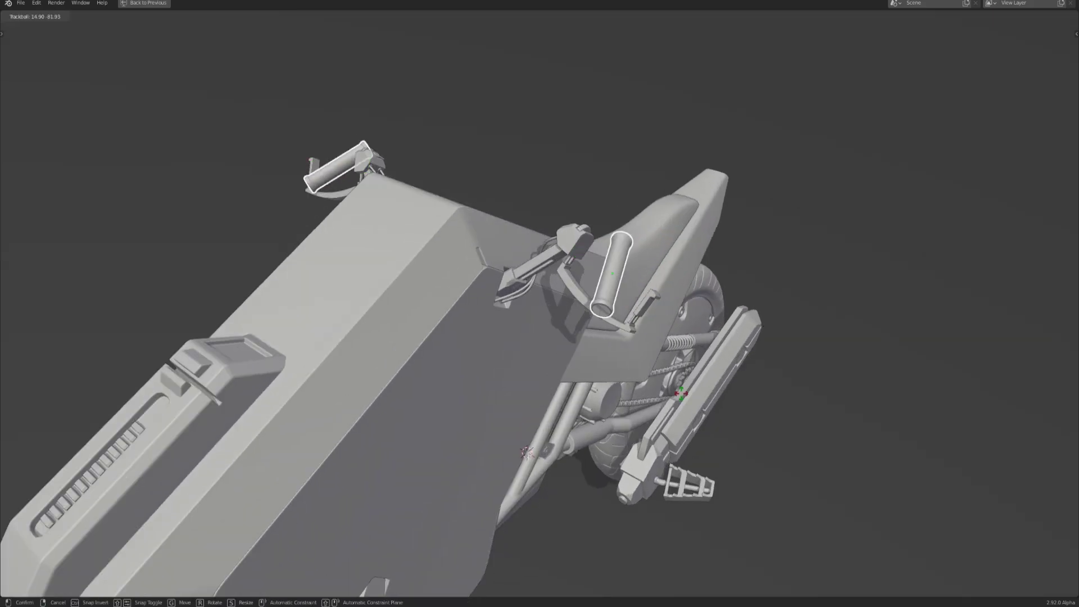
{"action": "left_click", "coordinate": [695, 325]}
{"action": "middle_click_drag", "start_coordinate": [679, 275], "coordinate": [633, 264]}
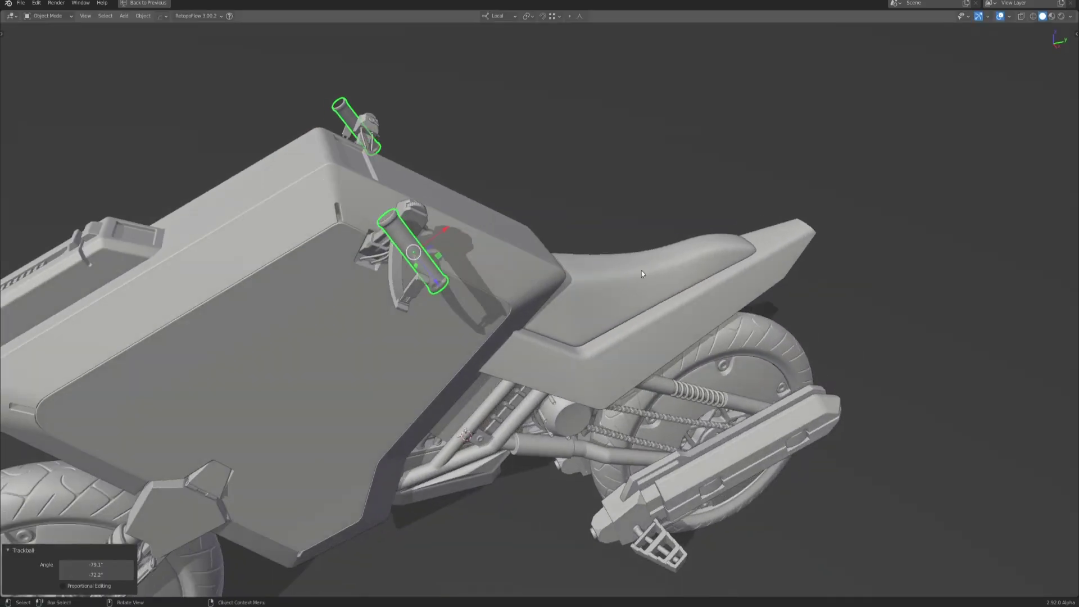
{"action": "middle_click_drag", "start_coordinate": [582, 351], "coordinate": [618, 370]}
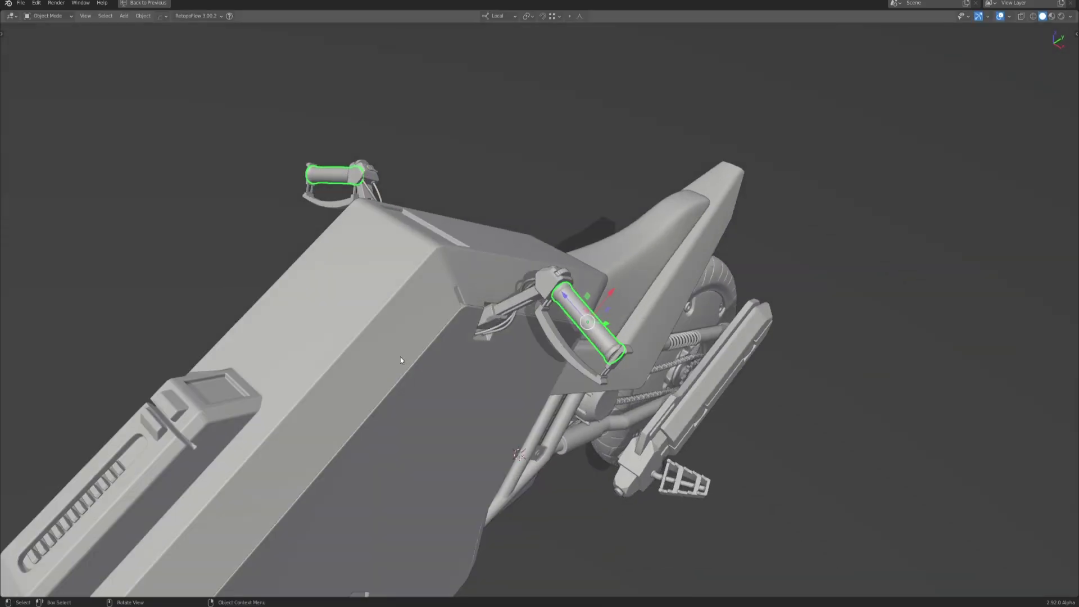
In Edit Mode with wireframe shading, box-select the grip's right end ring.
{"action": "key", "text": "Tab"}
{"action": "middle_click_drag", "start_coordinate": [622, 327], "coordinate": [855, 375]}
{"action": "key", "text": "z"}
{"action": "left_click", "coordinate": [581, 367]}
{"action": "key", "text": "alt+a"}
{"action": "key", "text": "b"}
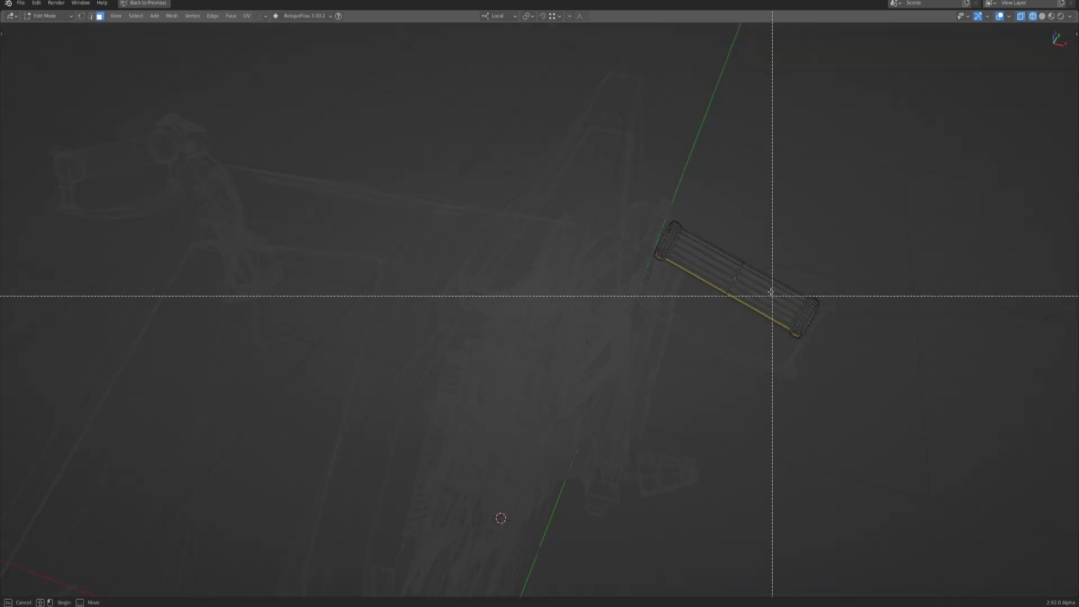
{"action": "left_click_drag", "start_coordinate": [768, 289], "coordinate": [896, 428]}
Move the end ring along the grip's own local Z axis.
{"action": "key", "text": "g"}
{"action": "key", "text": "z"}
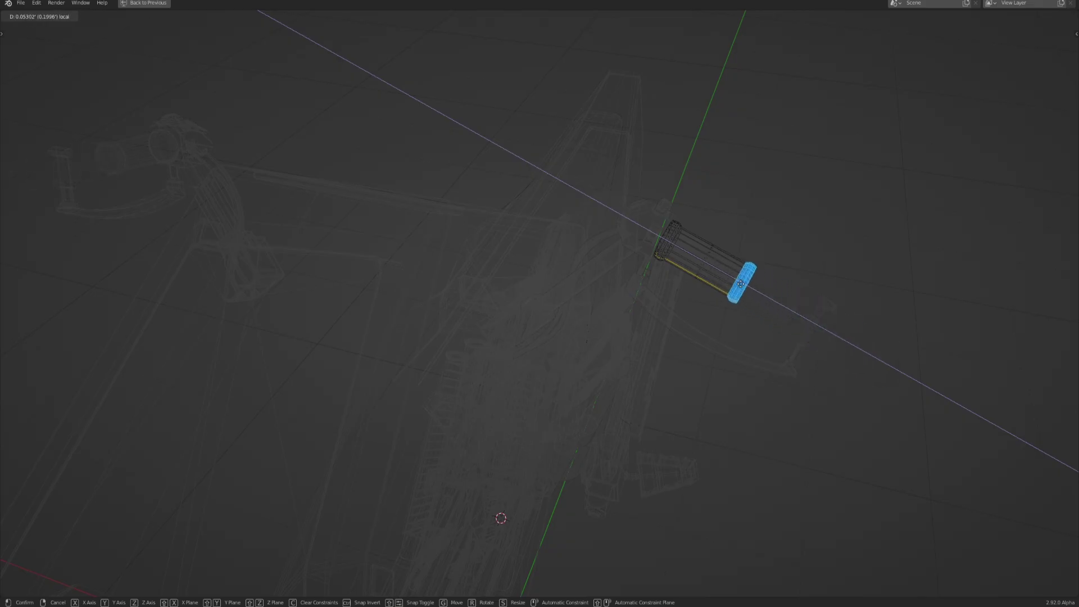
{"action": "left_click", "coordinate": [777, 314]}
{"action": "middle_click_drag", "start_coordinate": [777, 314], "coordinate": [819, 402]}
Switch the transform orientation to Global and move the end ring again.
{"action": "left_click", "coordinate": [498, 16]}
{"action": "left_click", "coordinate": [485, 48]}
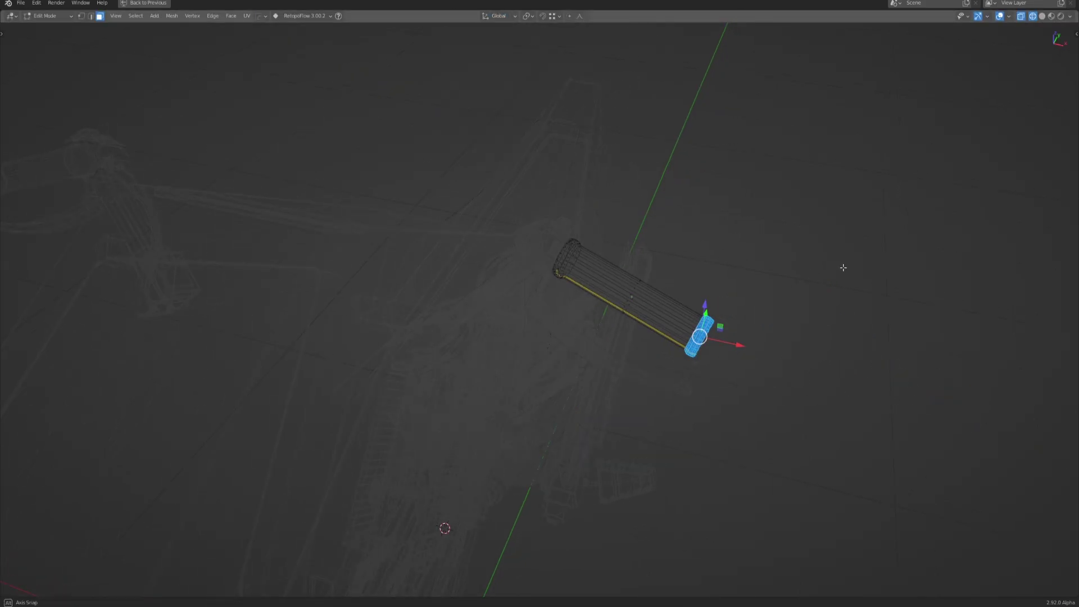
{"action": "middle_click_drag", "start_coordinate": [843, 265], "coordinate": [848, 298]}
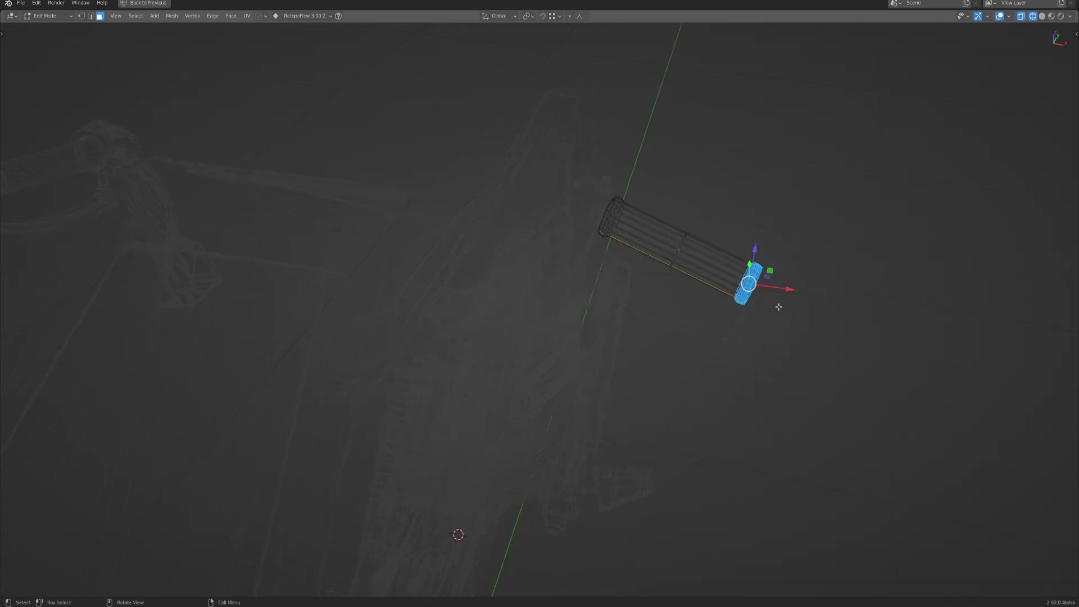
{"action": "key", "text": "g"}
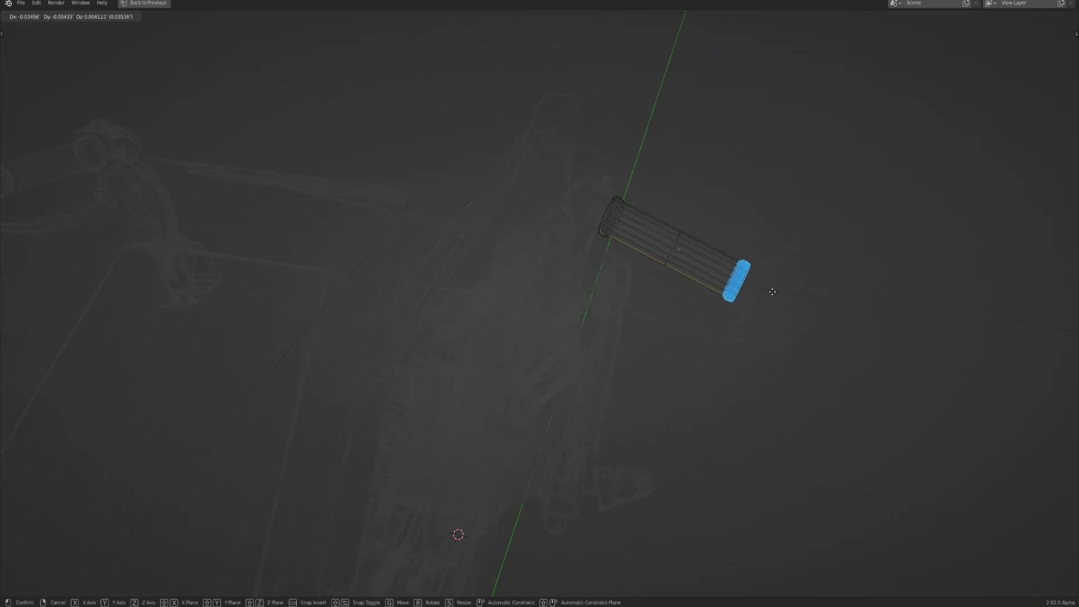
{"action": "left_click", "coordinate": [759, 282]}
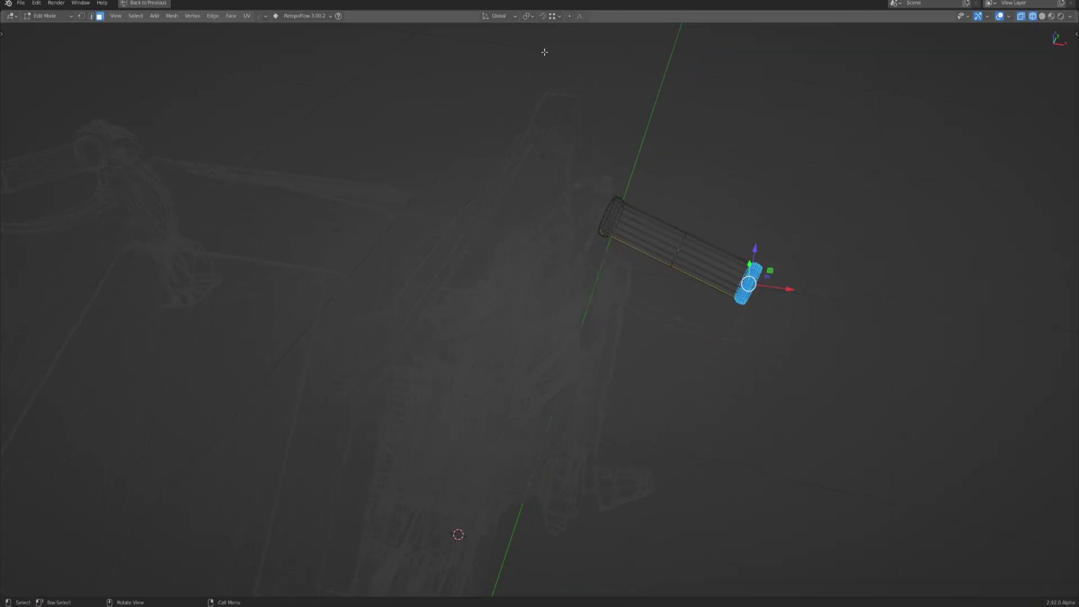
Set the orientation back to Local and return to Object Mode.
{"action": "left_click", "coordinate": [499, 16]}
{"action": "left_click", "coordinate": [490, 57]}
{"action": "key", "text": "Tab"}
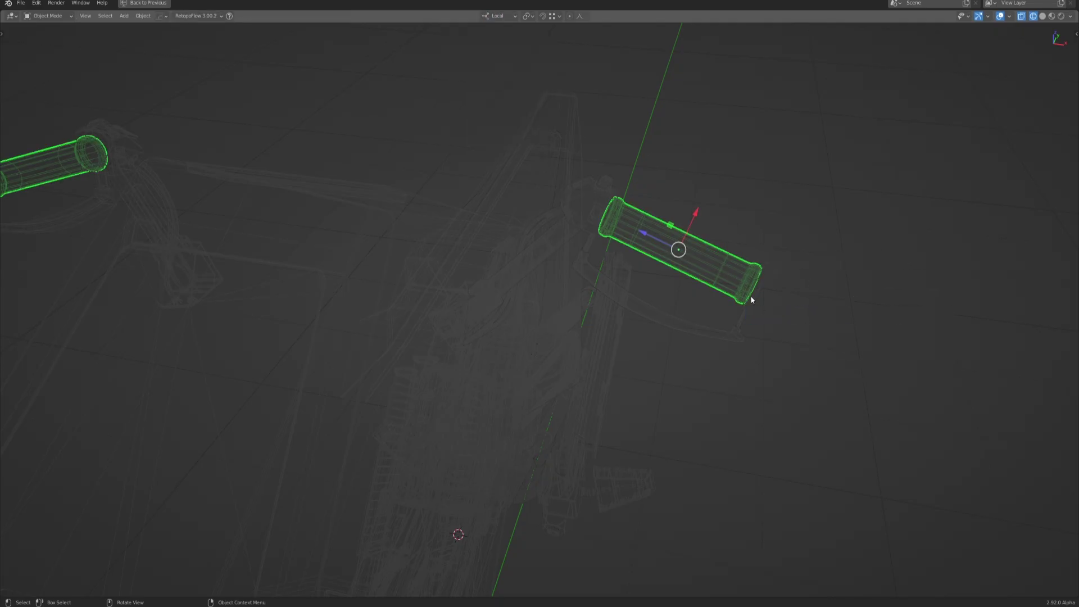
Select the curved handlebar guard, nudge it along its local X axis, then undo.
{"action": "left_click", "coordinate": [690, 330]}
{"action": "middle_click_drag", "start_coordinate": [763, 303], "coordinate": [749, 311]}
{"action": "scroll", "coordinate": [708, 330], "scroll_direction": "up", "scroll_amount": 2}
{"action": "middle_click_drag", "start_coordinate": [697, 337], "coordinate": [707, 325]}
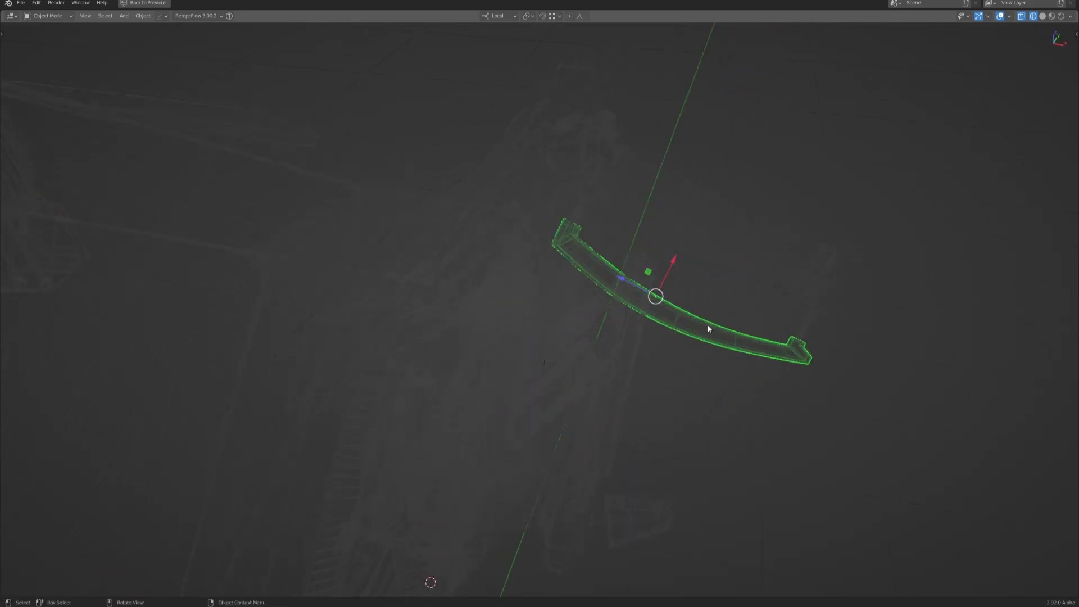
{"action": "left_click_drag", "start_coordinate": [673, 263], "coordinate": [678, 253]}
{"action": "key", "text": "ctrl+z"}
In Edit Mode, select all of the guard's faces and rotate them.
{"action": "key", "text": "ctrl+Tab"}
{"action": "key", "text": "a"}
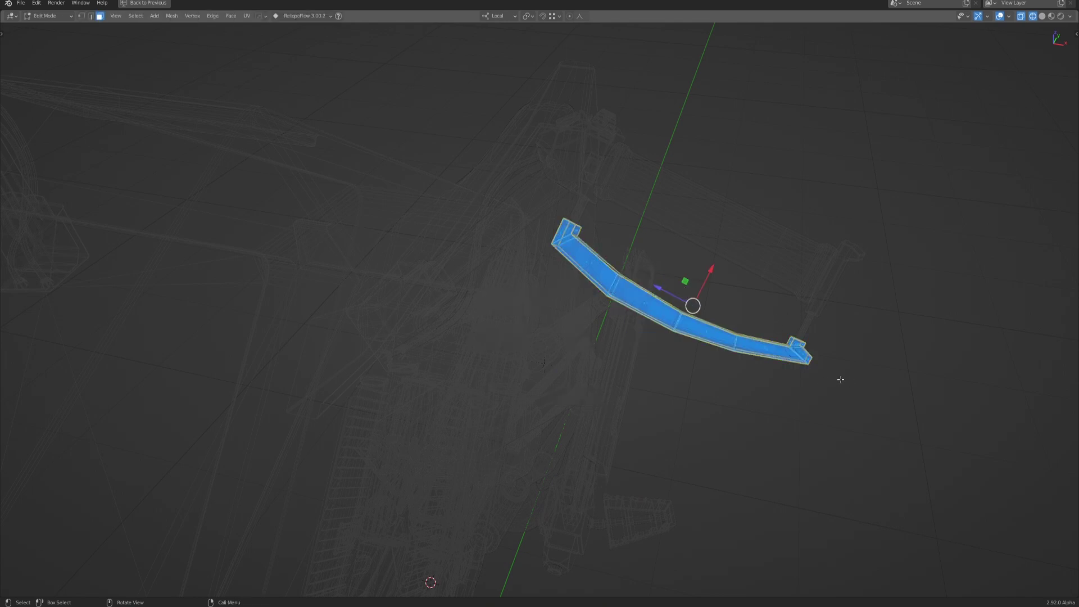
{"action": "key", "text": "r"}
{"action": "left_click", "coordinate": [855, 372]}
{"action": "key", "text": "ctrl+Tab"}
Slide the guard along local X, undo it, and pull back to show both guards.
{"action": "left_click", "coordinate": [687, 377]}
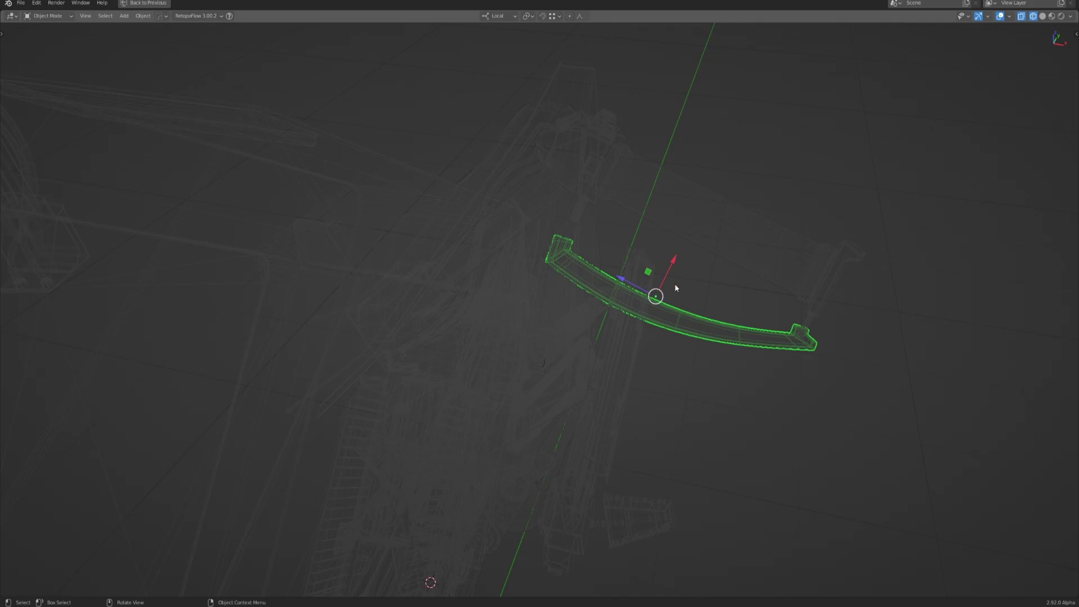
{"action": "left_click_drag", "start_coordinate": [674, 260], "coordinate": [693, 245]}
{"action": "key", "text": "ctrl+z"}
{"action": "key", "text": "ctrl+z"}
{"action": "key", "text": "ctrl+z"}
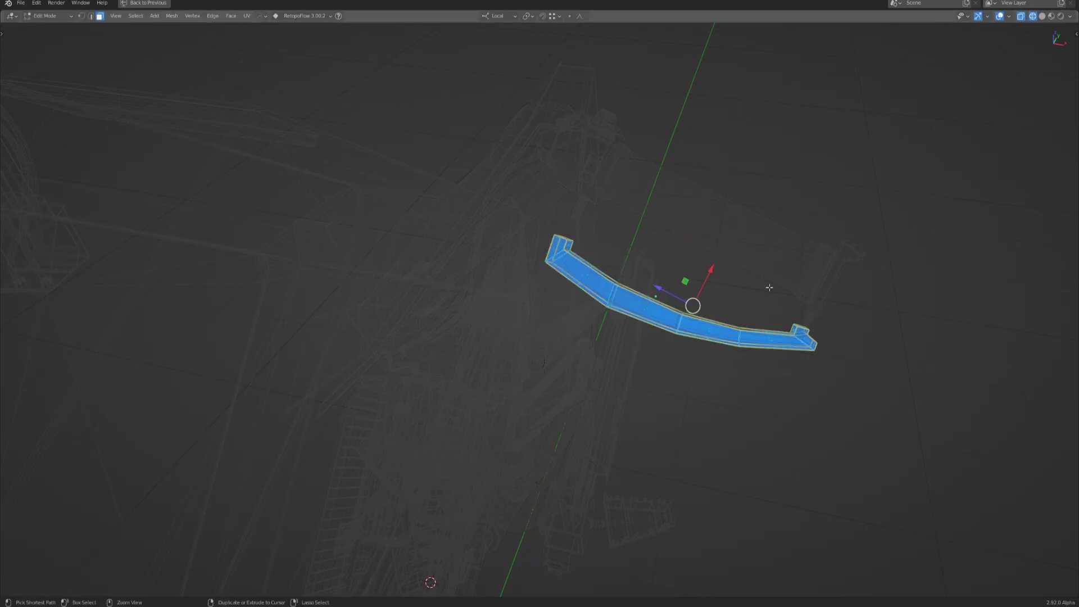
{"action": "key", "text": "Tab"}
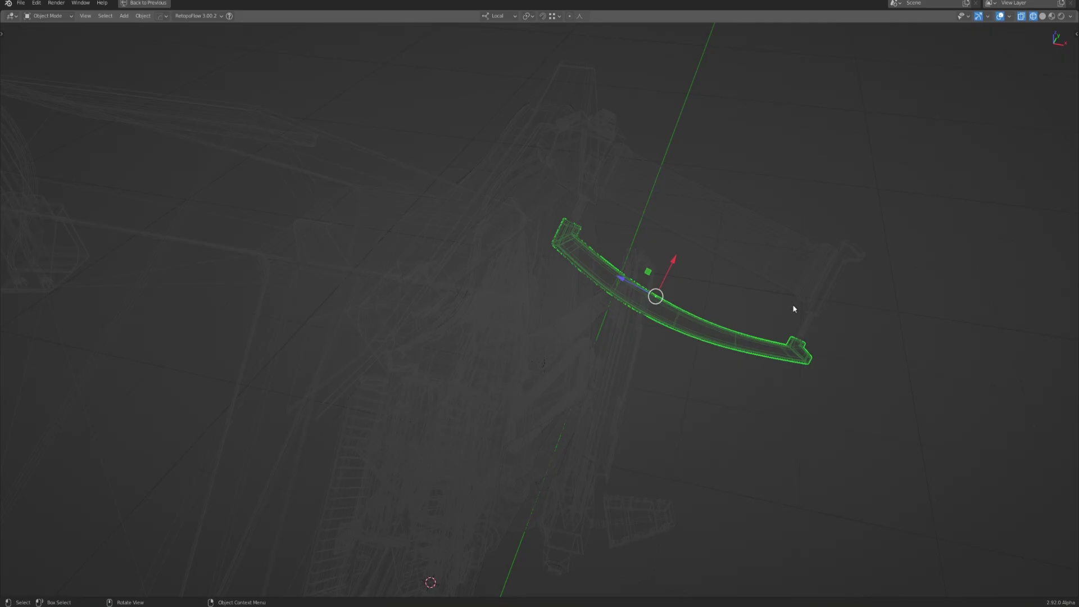
{"action": "middle_click_drag", "start_coordinate": [794, 307], "coordinate": [561, 328]}
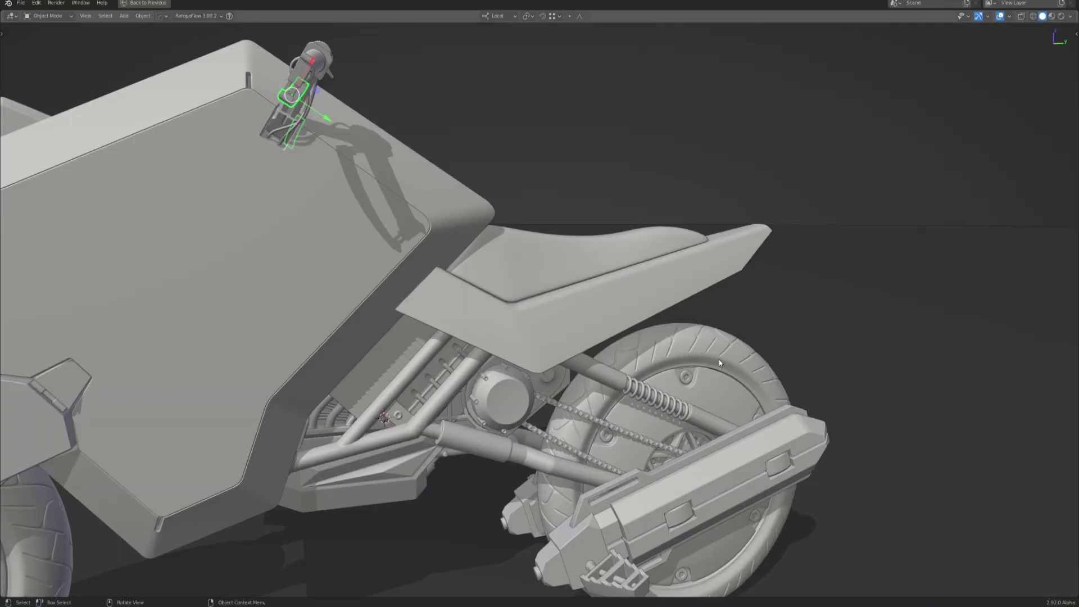
Isolate the frame and swingarm tubes in local view and open them in Edit Mode.
{"action": "left_click", "coordinate": [605, 371]}
{"action": "middle_click_drag", "start_coordinate": [640, 450], "coordinate": [629, 372]}
{"action": "key", "text": "KP_Divide"}
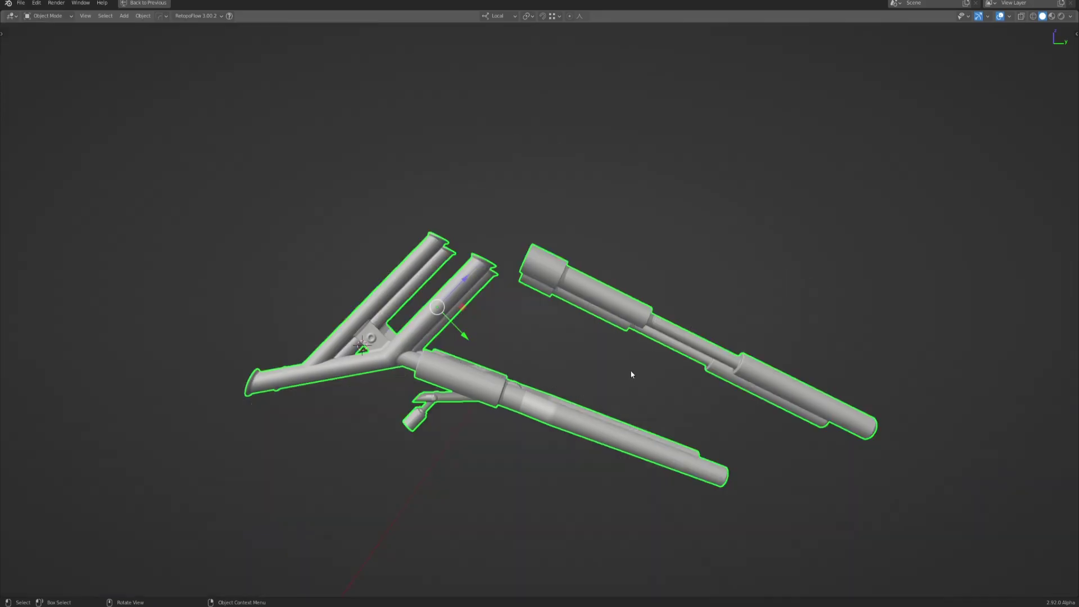
{"action": "key", "text": "ctrl+Tab"}
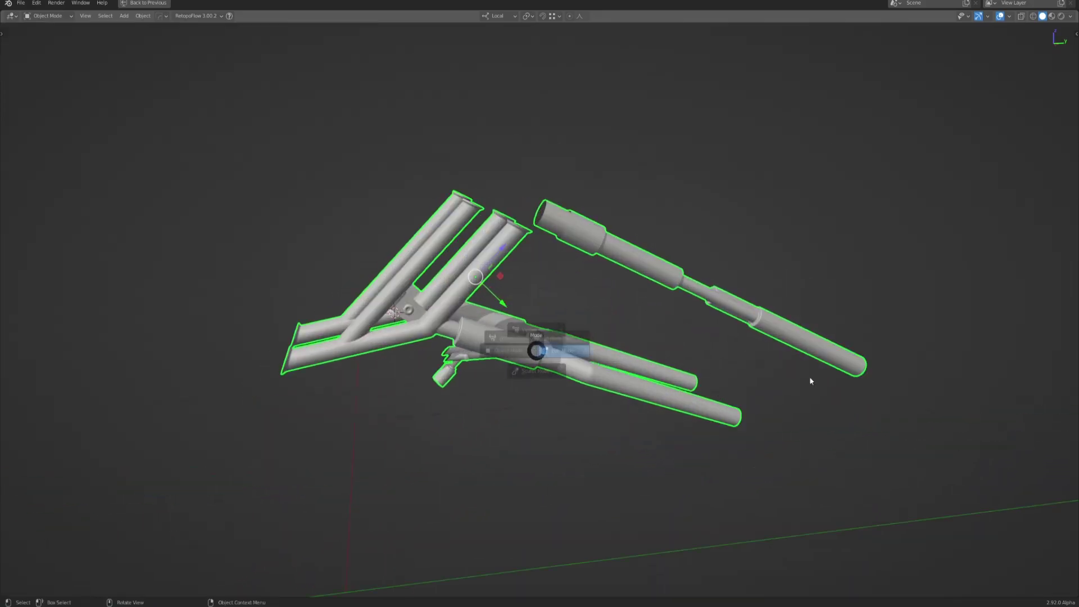
{"action": "middle_click_drag", "start_coordinate": [655, 298], "coordinate": [604, 286]}
{"action": "scroll", "coordinate": [607, 296], "scroll_direction": "up", "scroll_amount": 2}
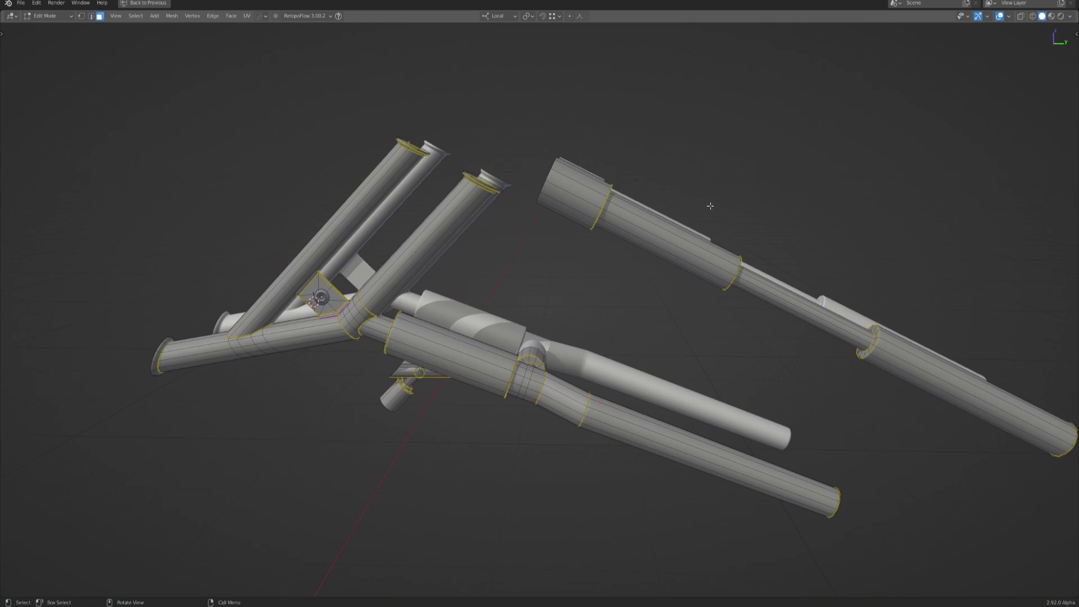
In edge select mode, add a loop cut to the frame tube with Ctrl+R.
{"action": "key", "text": "2"}
{"action": "left_click", "coordinate": [547, 170], "text": "alt"}
{"action": "middle_click_drag", "start_coordinate": [548, 174], "coordinate": [574, 234]}
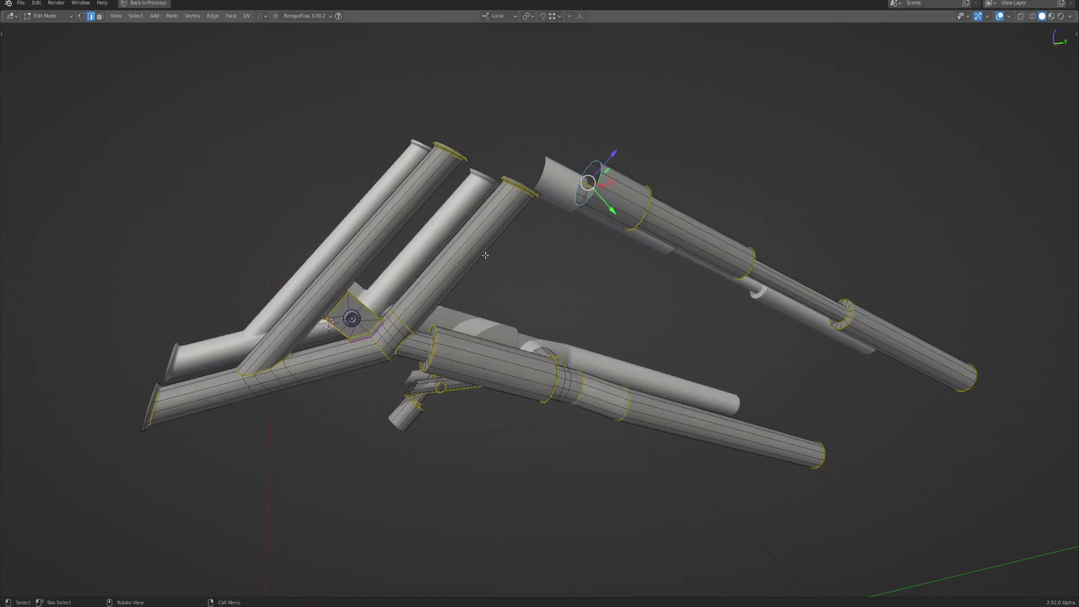
{"action": "middle_click_drag", "start_coordinate": [475, 255], "coordinate": [483, 236]}
{"action": "scroll", "coordinate": [506, 239], "scroll_direction": "up", "scroll_amount": 4}
{"action": "key", "text": "ctrl+r"}
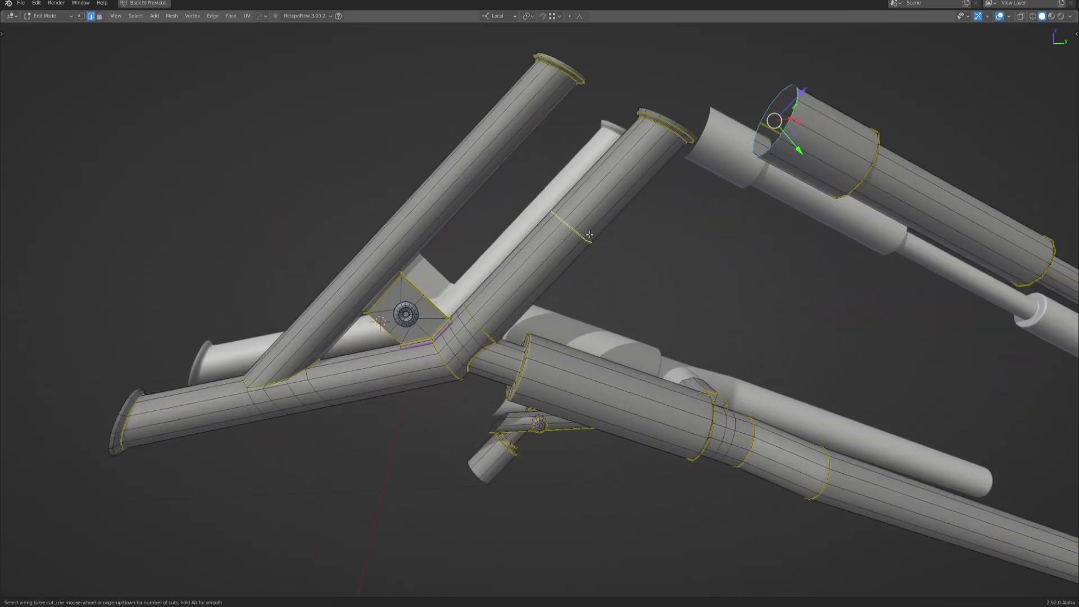
{"action": "left_click", "coordinate": [571, 228]}
{"action": "left_click", "coordinate": [570, 227]}
Shift the upper-right tube's end loop in side view and set orientation to Normal.
{"action": "middle_click_drag", "start_coordinate": [570, 228], "coordinate": [619, 186]}
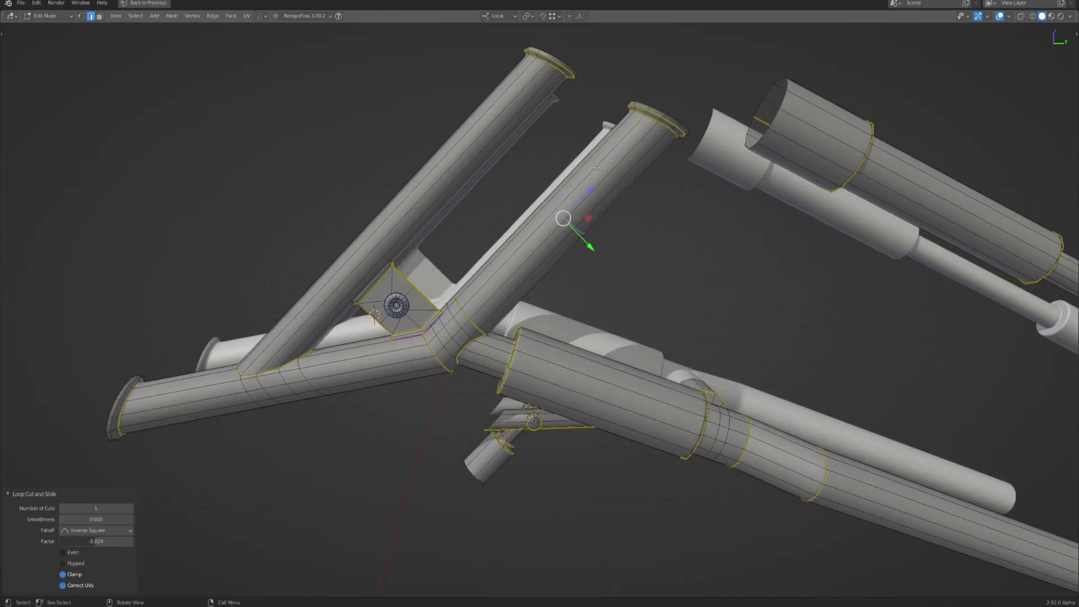
{"action": "left_click", "coordinate": [780, 150], "text": "alt"}
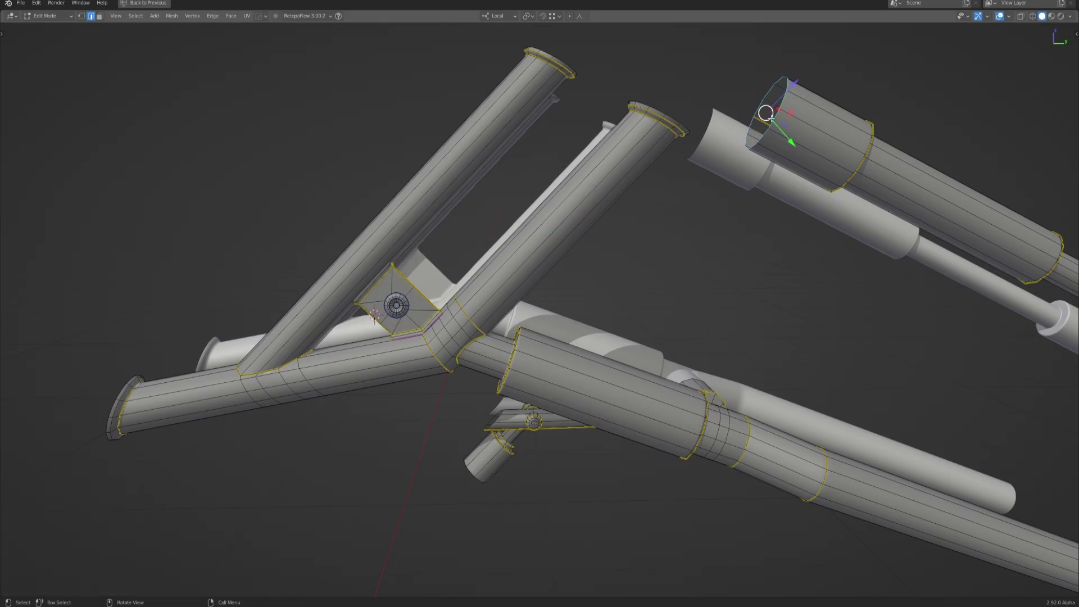
{"action": "middle_click_drag", "start_coordinate": [780, 151], "coordinate": [676, 196], "text": "shift"}
{"action": "key", "text": "KP_3"}
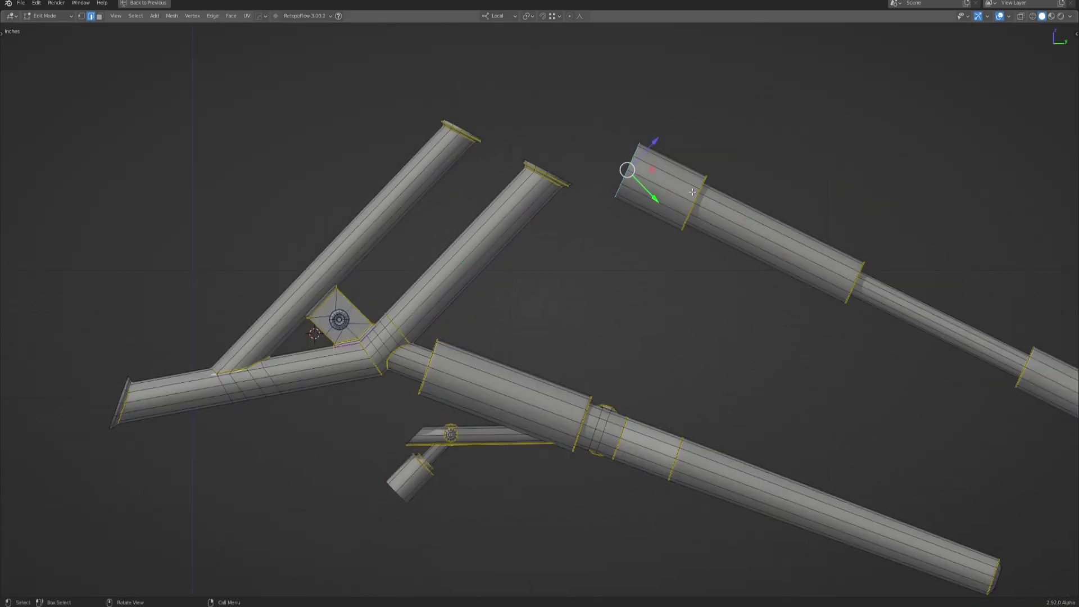
{"action": "key", "text": "g"}
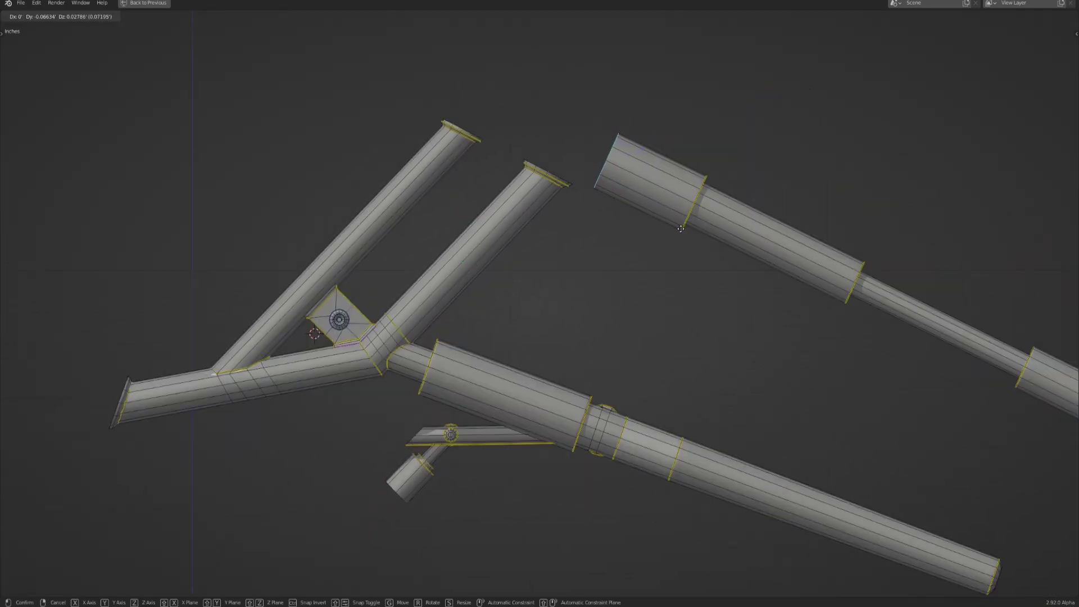
{"action": "left_click", "coordinate": [673, 203]}
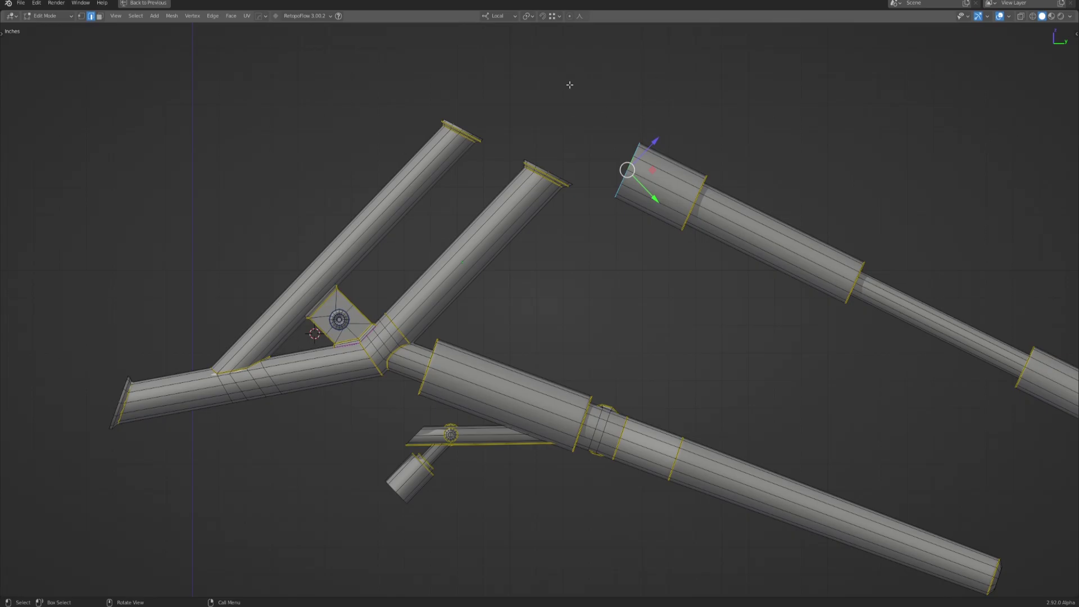
{"action": "left_click", "coordinate": [498, 16]}
{"action": "left_click", "coordinate": [488, 69]}
{"action": "middle_click_drag", "start_coordinate": [647, 169], "coordinate": [674, 217]}
{"action": "left_click", "coordinate": [597, 123]}
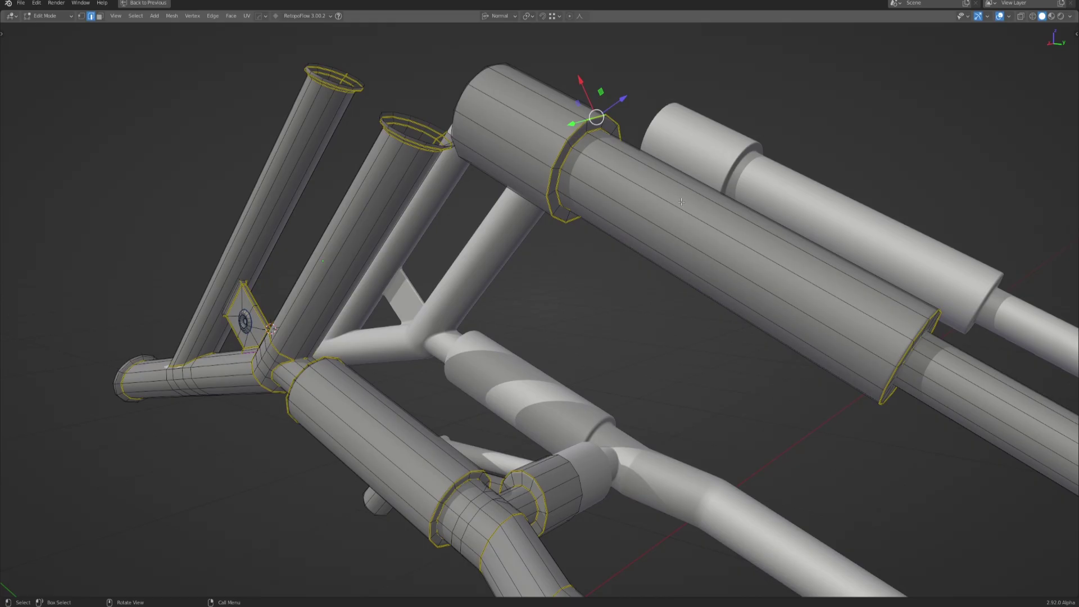
{"action": "key", "text": "3"}
{"action": "left_click", "coordinate": [723, 217]}
{"action": "middle_click_drag", "start_coordinate": [723, 217], "coordinate": [664, 269]}
{"action": "middle_click_drag", "start_coordinate": [664, 269], "coordinate": [711, 277]}
{"action": "scroll", "coordinate": [711, 277], "scroll_direction": "up", "scroll_amount": 2}
{"action": "middle_click_drag", "start_coordinate": [543, 247], "coordinate": [484, 232]}
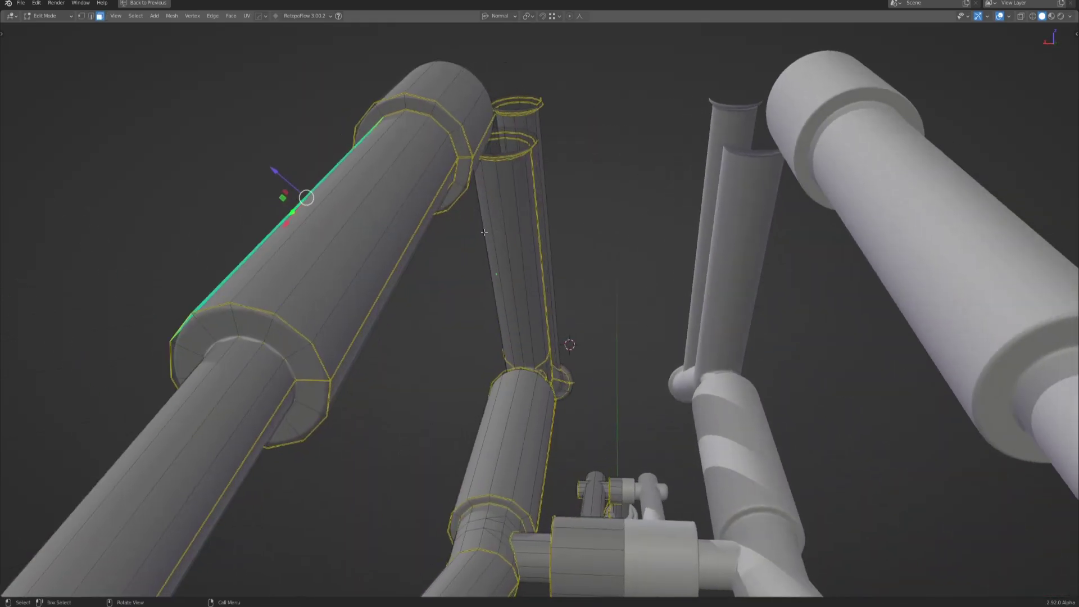
{"action": "left_click", "coordinate": [397, 170]}
{"action": "middle_click_drag", "start_coordinate": [397, 170], "coordinate": [501, 184]}
{"action": "left_click", "coordinate": [372, 177], "text": "shift"}
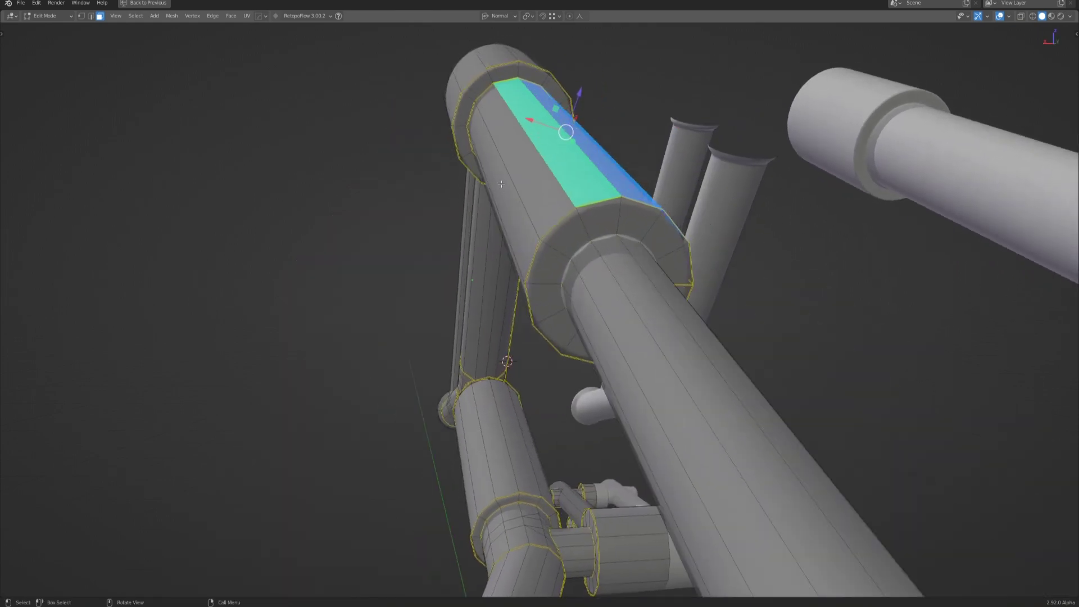
{"action": "left_click", "coordinate": [522, 71], "text": "alt"}
{"action": "middle_click_drag", "start_coordinate": [663, 194], "coordinate": [727, 207]}
{"action": "left_click_drag", "start_coordinate": [727, 207], "coordinate": [771, 236]}
{"action": "right_click", "coordinate": [771, 236]}
{"action": "middle_click_drag", "start_coordinate": [724, 222], "coordinate": [747, 223]}
{"action": "key", "text": "2"}
{"action": "double_click", "coordinate": [609, 100]}
{"action": "middle_click_drag", "start_coordinate": [644, 232], "coordinate": [696, 234]}
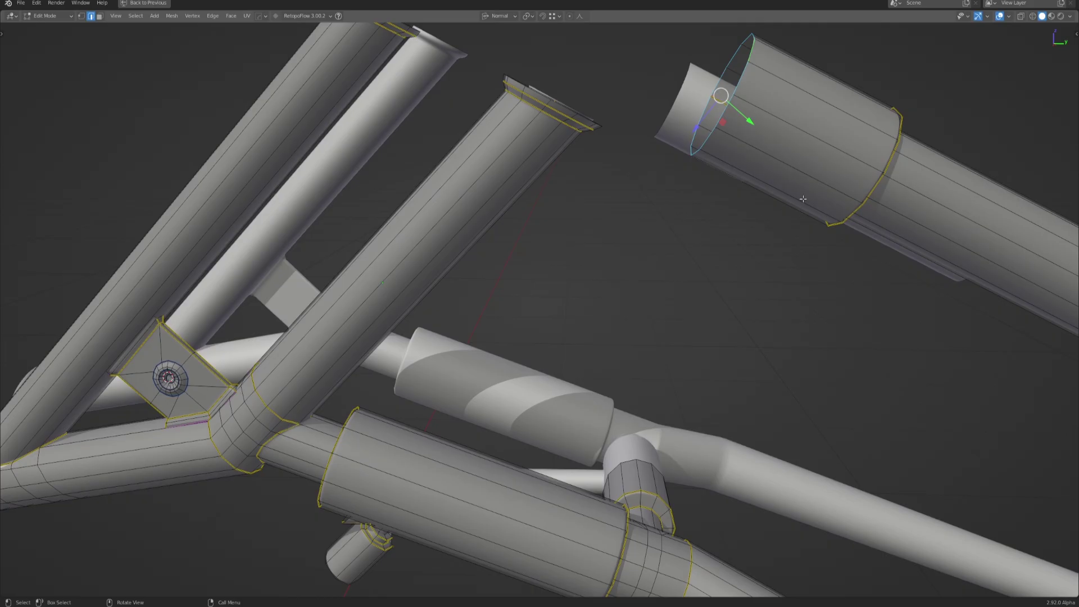
{"action": "middle_click_drag", "start_coordinate": [696, 233], "coordinate": [710, 261]}
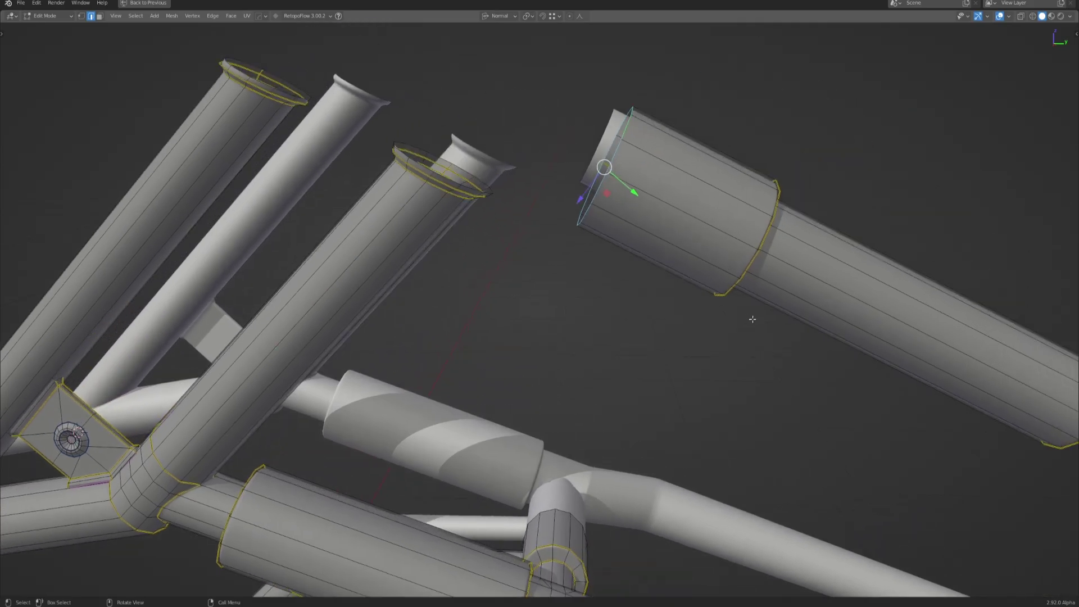
{"action": "middle_click_drag", "start_coordinate": [754, 308], "coordinate": [719, 295]}
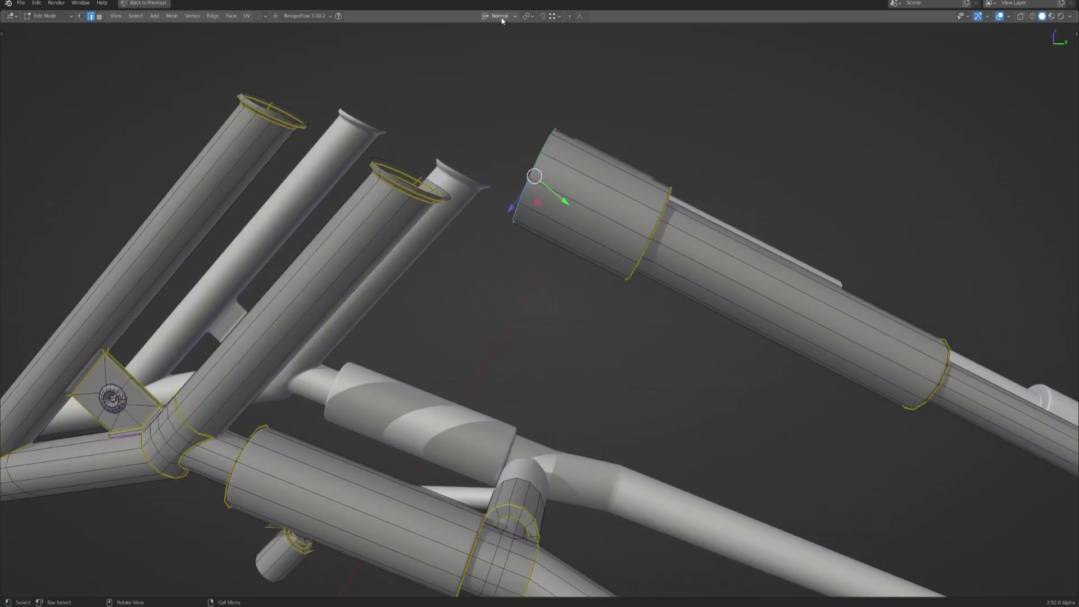
In face select mode, select the ring of rim faces on the shock tube.
{"action": "key", "text": "ctrl+z"}
{"action": "middle_click_drag", "start_coordinate": [686, 255], "coordinate": [606, 167]}
{"action": "key", "text": "3"}
{"action": "left_click", "coordinate": [603, 166], "text": "alt"}
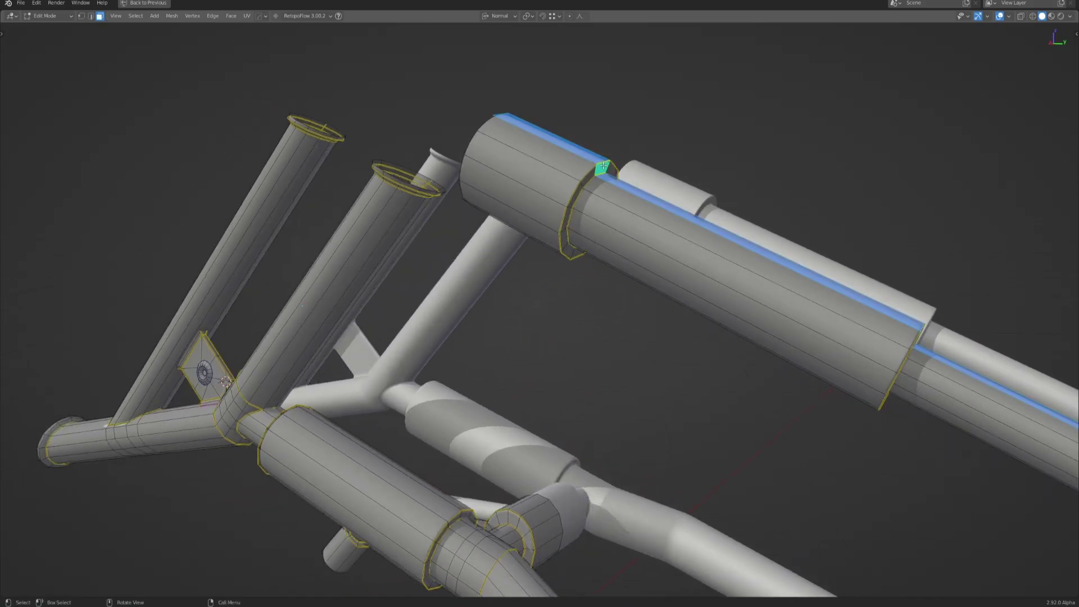
{"action": "left_click", "coordinate": [605, 167]}
{"action": "left_click", "coordinate": [589, 175]}
{"action": "left_click", "coordinate": [589, 175], "text": "alt"}
{"action": "middle_click_drag", "start_coordinate": [617, 179], "coordinate": [640, 183]}
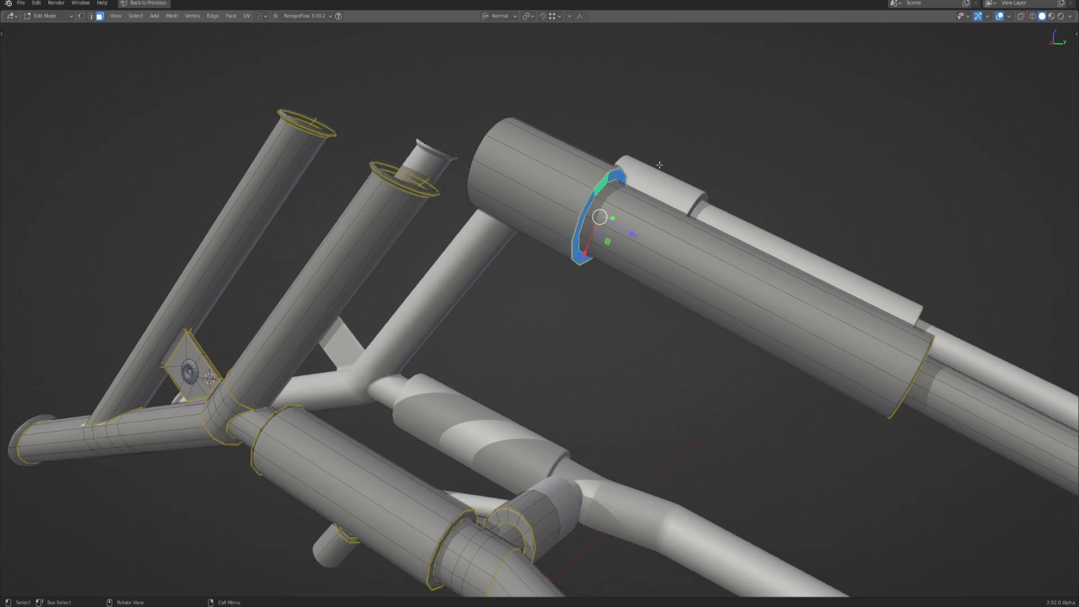
Create a custom transform orientation from the rim faces named 'Rear Shocks'.
{"action": "left_click", "coordinate": [505, 16]}
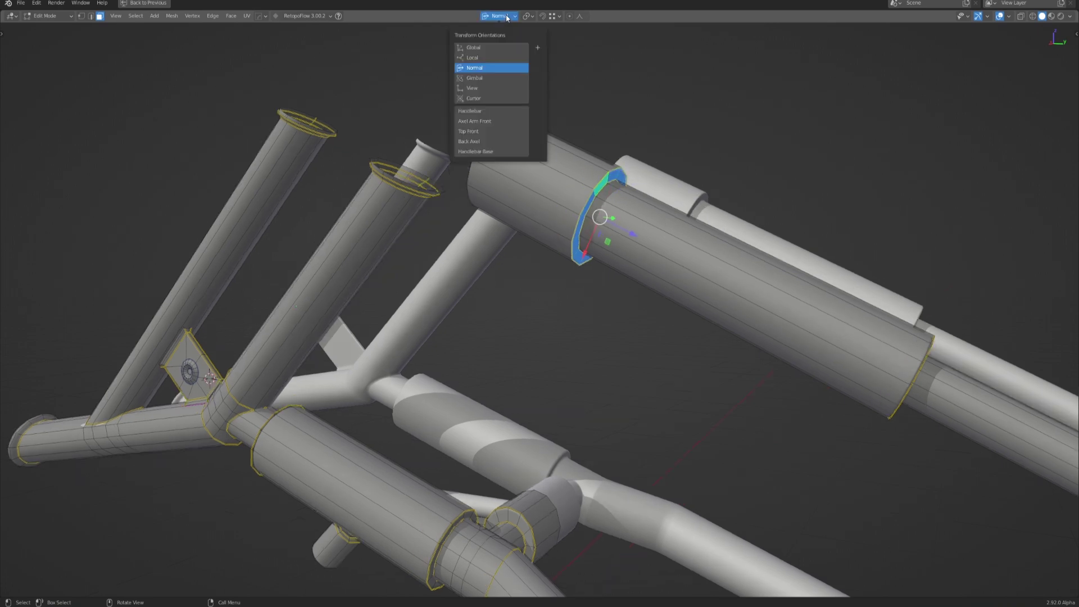
{"action": "left_click", "coordinate": [539, 48]}
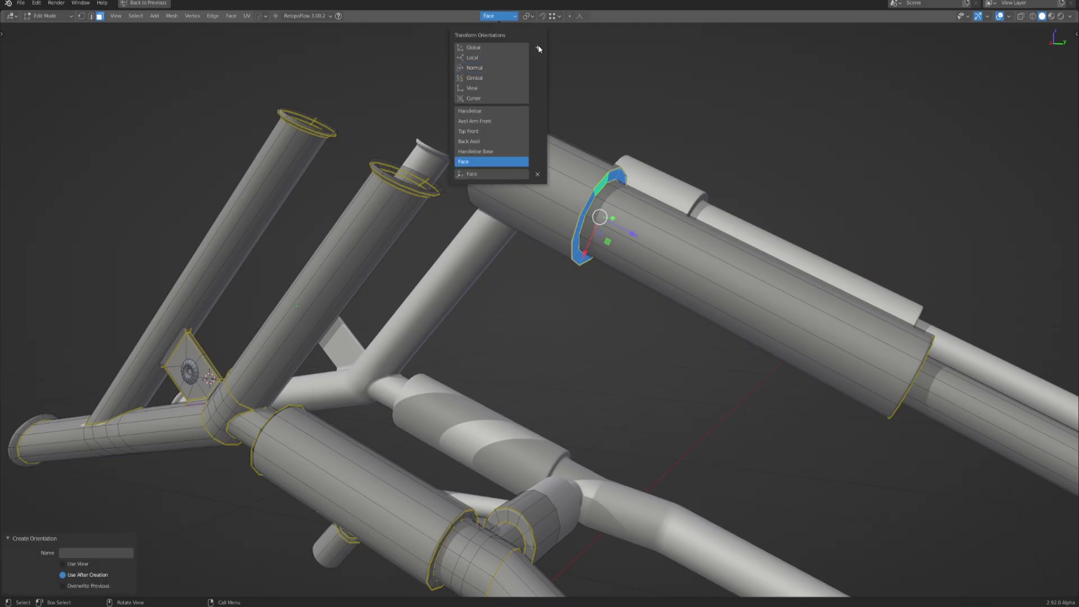
{"action": "double_click", "coordinate": [472, 173]}
{"action": "type", "text": "Rear Shocks"}
{"action": "key", "text": "Return"}
{"action": "left_click", "coordinate": [498, 15]}
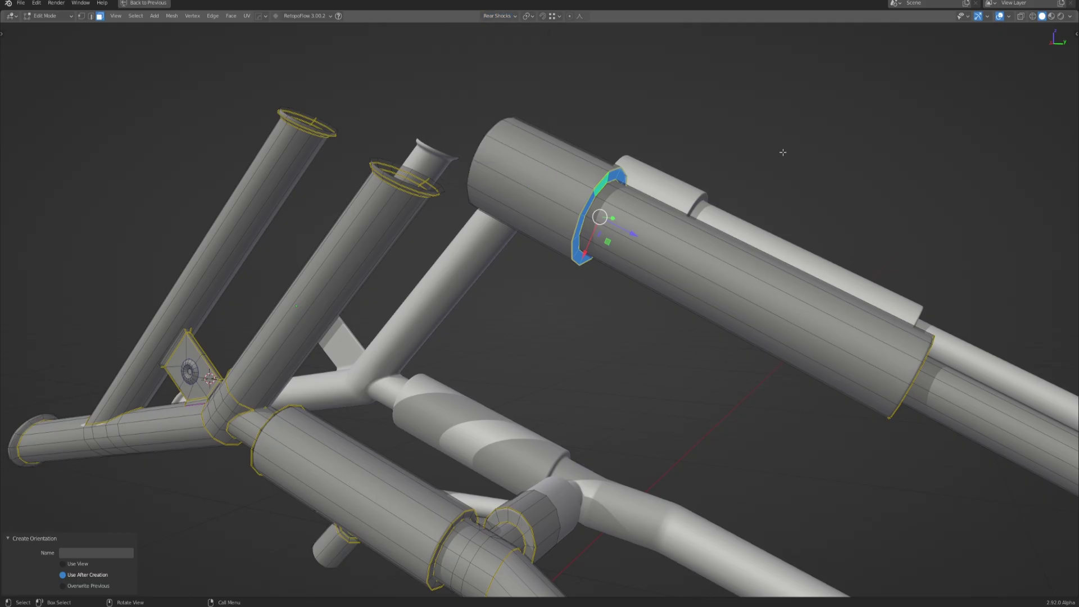
Move the upper cylinder's end edge loop along the Rear Shocks Z axis.
{"action": "middle_click_drag", "start_coordinate": [774, 196], "coordinate": [654, 222]}
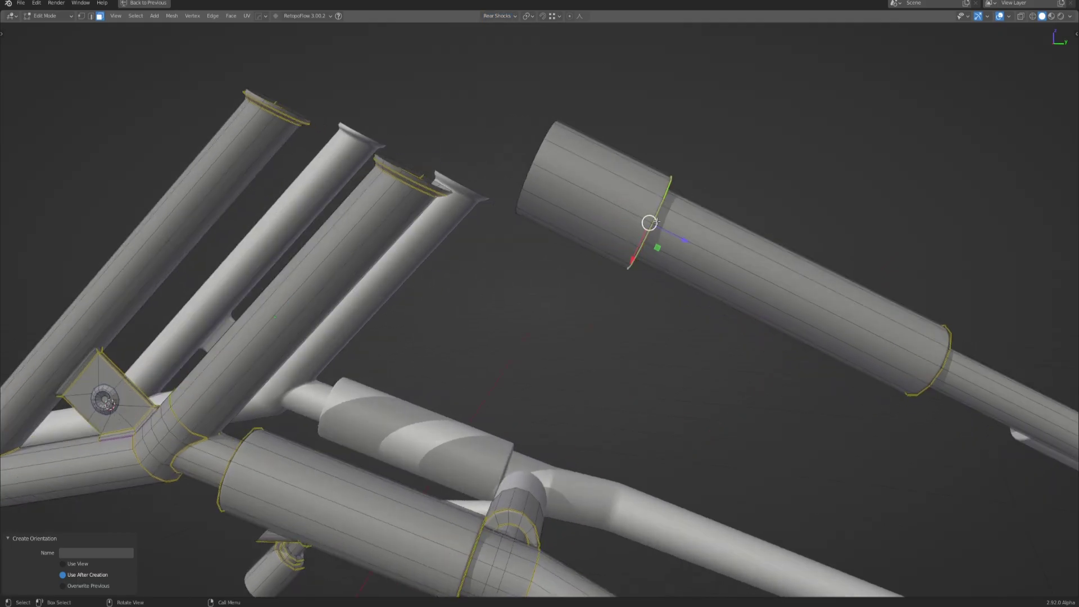
{"action": "left_click", "coordinate": [543, 145], "text": "alt"}
{"action": "middle_click_drag", "start_coordinate": [543, 145], "coordinate": [663, 196]}
{"action": "key", "text": "KP_5"}
{"action": "key", "text": "g"}
{"action": "key", "text": "z"}
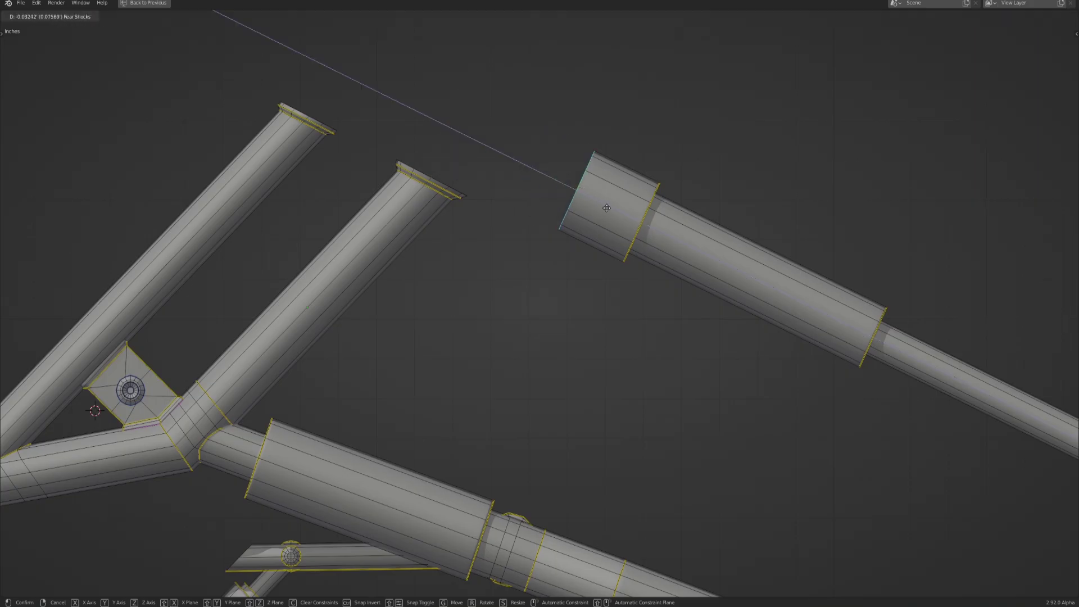
{"action": "left_click", "coordinate": [550, 174]}
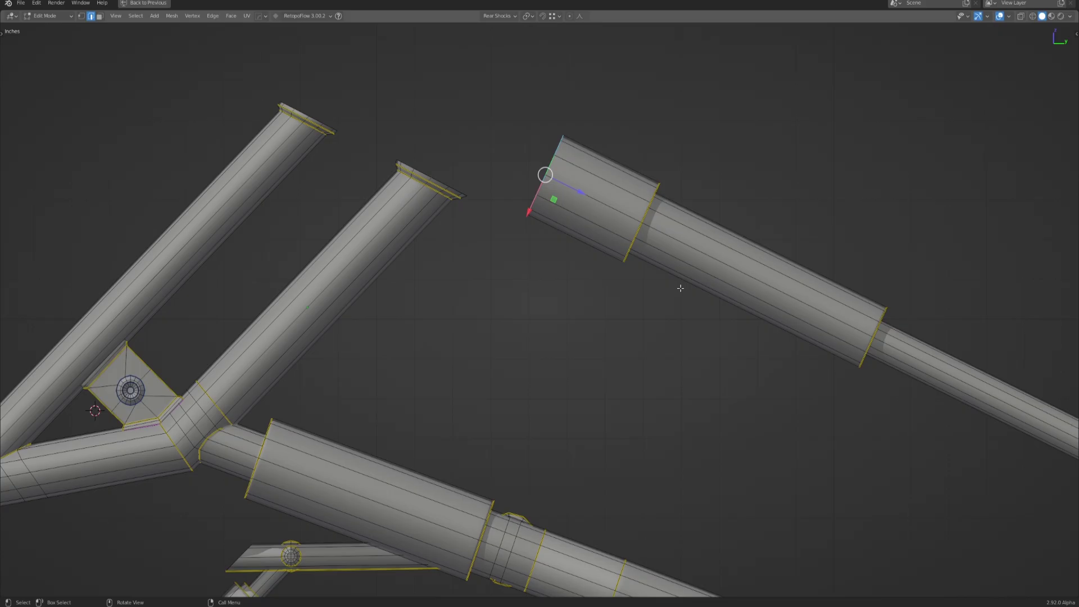
Return to Object Mode, exit local view, and orbit to a three-quarter view of the bike.
{"action": "key", "text": "Tab"}
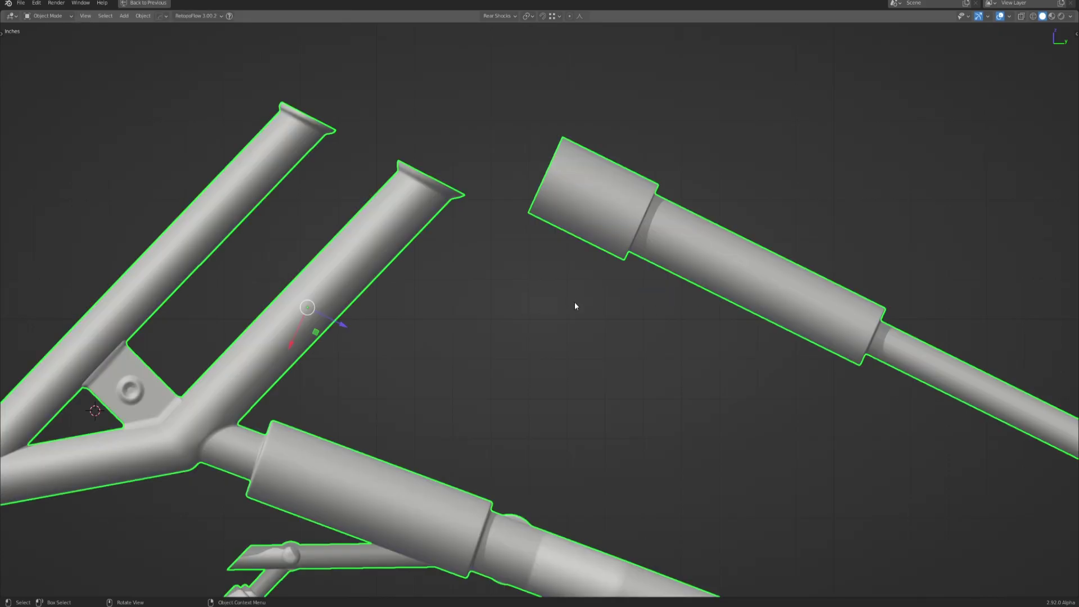
{"action": "key", "text": "KP_Divide"}
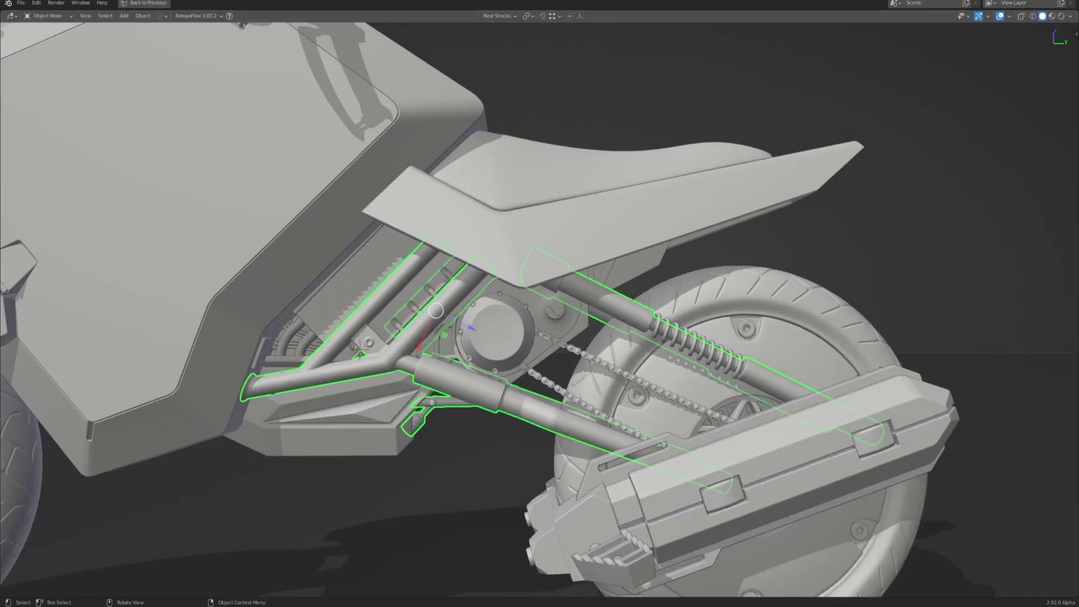
{"action": "left_click", "coordinate": [497, 16]}
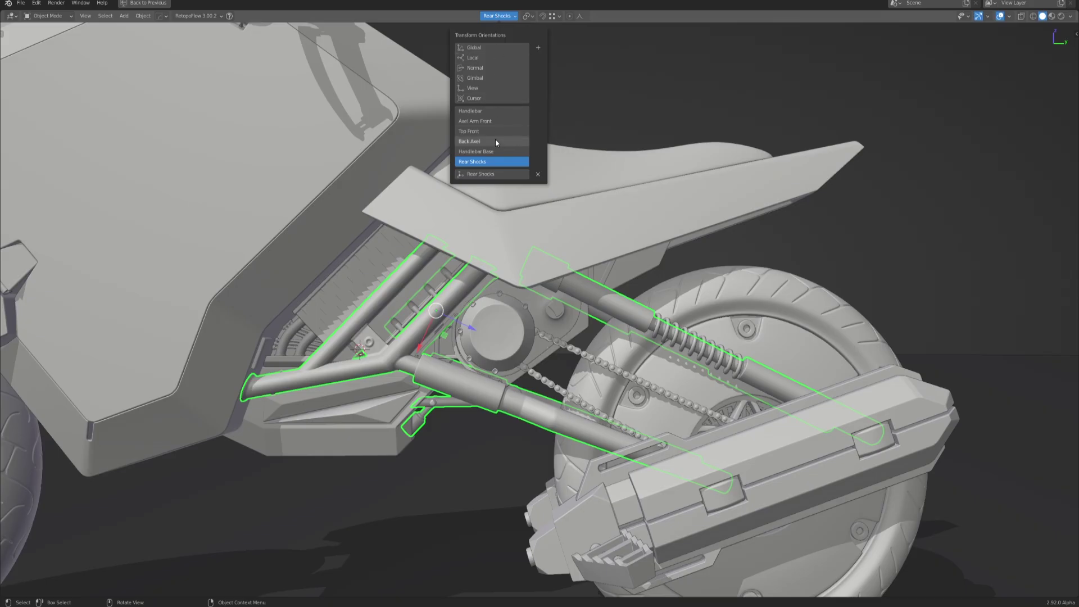
{"action": "scroll", "coordinate": [471, 251], "scroll_direction": "down", "scroll_amount": 6}
{"action": "middle_click_drag", "start_coordinate": [471, 255], "coordinate": [406, 260]}
Open the motorcycle's front body in Edit Mode and zoom in on the headlight cowl.
{"action": "left_click", "coordinate": [355, 245]}
{"action": "key", "text": "Tab"}
{"action": "middle_click_drag", "start_coordinate": [339, 185], "coordinate": [515, 250]}
{"action": "scroll", "coordinate": [382, 216], "scroll_direction": "up", "scroll_amount": 2}
{"action": "left_click", "coordinate": [389, 217]}
{"action": "scroll", "coordinate": [502, 239], "scroll_direction": "up", "scroll_amount": 3}
In face select mode, select the cowl's long top face plus neighbouring faces.
{"action": "key", "text": "3"}
{"action": "left_click", "coordinate": [506, 261]}
{"action": "left_click", "coordinate": [492, 274], "text": "shift"}
{"action": "left_click", "coordinate": [492, 275], "text": "shift"}
{"action": "key", "text": "b"}
{"action": "left_click_drag", "start_coordinate": [477, 278], "coordinate": [528, 308]}
Switch the transform orientation to Top Front.
{"action": "middle_click_drag", "start_coordinate": [528, 304], "coordinate": [484, 265]}
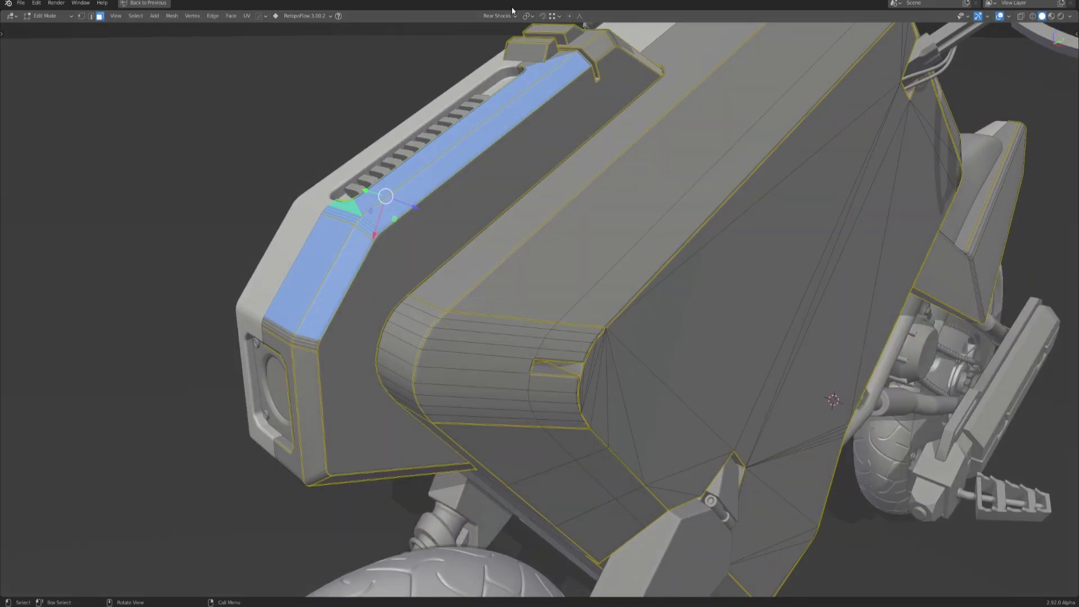
{"action": "left_click", "coordinate": [506, 15]}
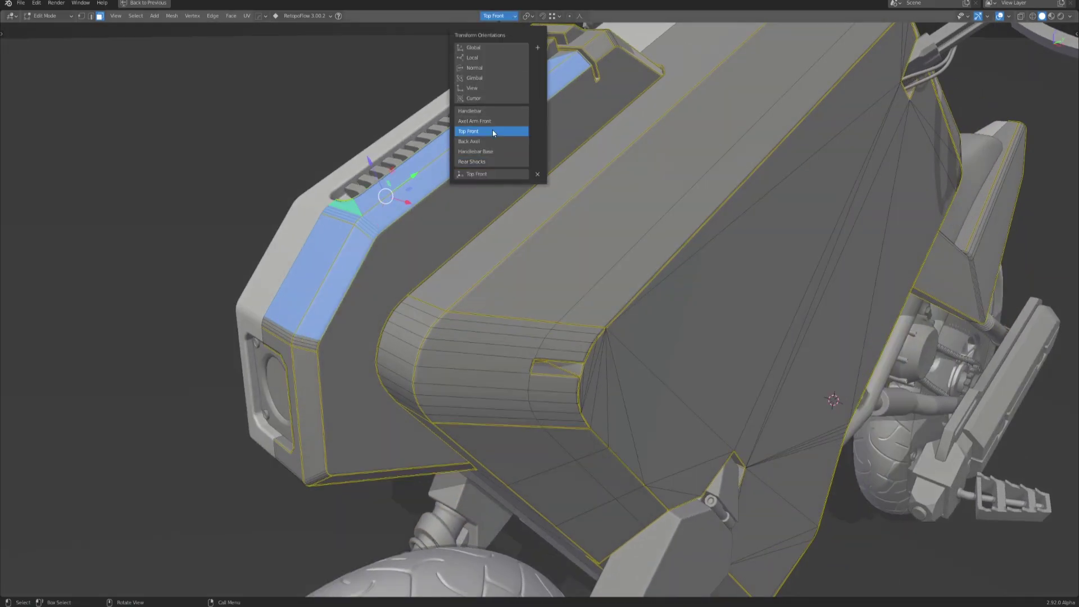
{"action": "left_click", "coordinate": [493, 132]}
{"action": "middle_click_drag", "start_coordinate": [492, 140], "coordinate": [483, 261]}
{"action": "scroll", "coordinate": [538, 209], "scroll_direction": "down", "scroll_amount": 6}
{"action": "scroll", "coordinate": [632, 332], "scroll_direction": "up", "scroll_amount": 2}
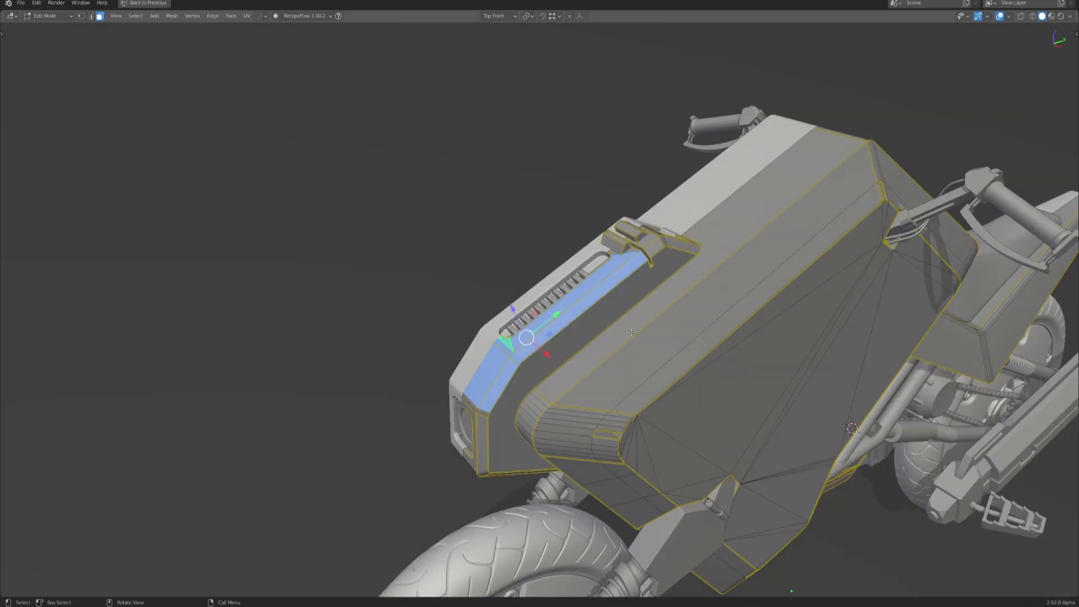
Check the body from side and front views in wireframe, then deselect all faces.
{"action": "key", "text": "KP_3"}
{"action": "key", "text": "KP_1"}
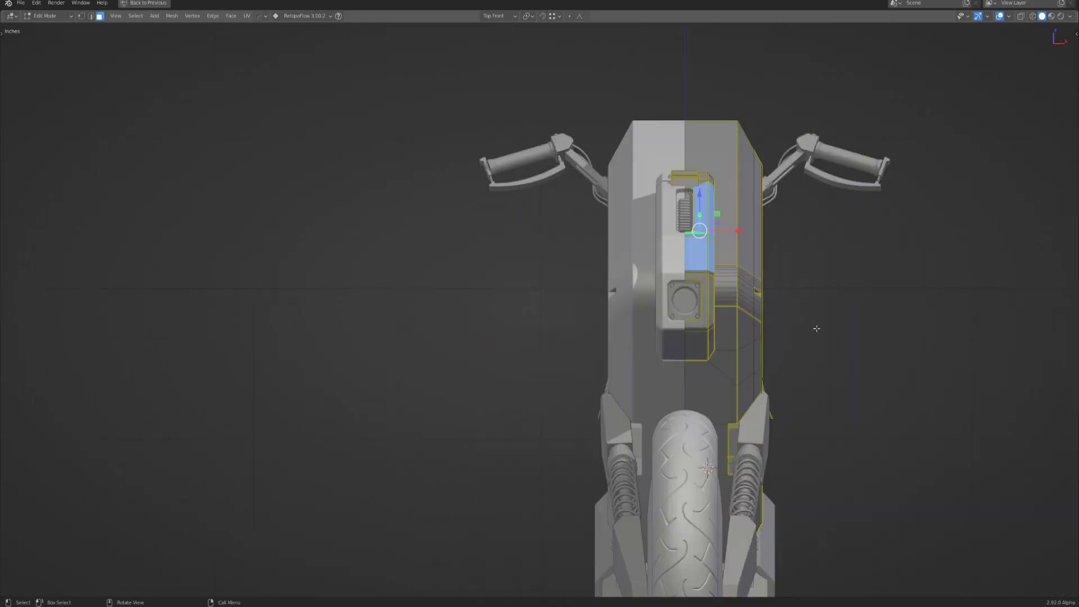
{"action": "scroll", "coordinate": [826, 314], "scroll_direction": "up", "scroll_amount": 2}
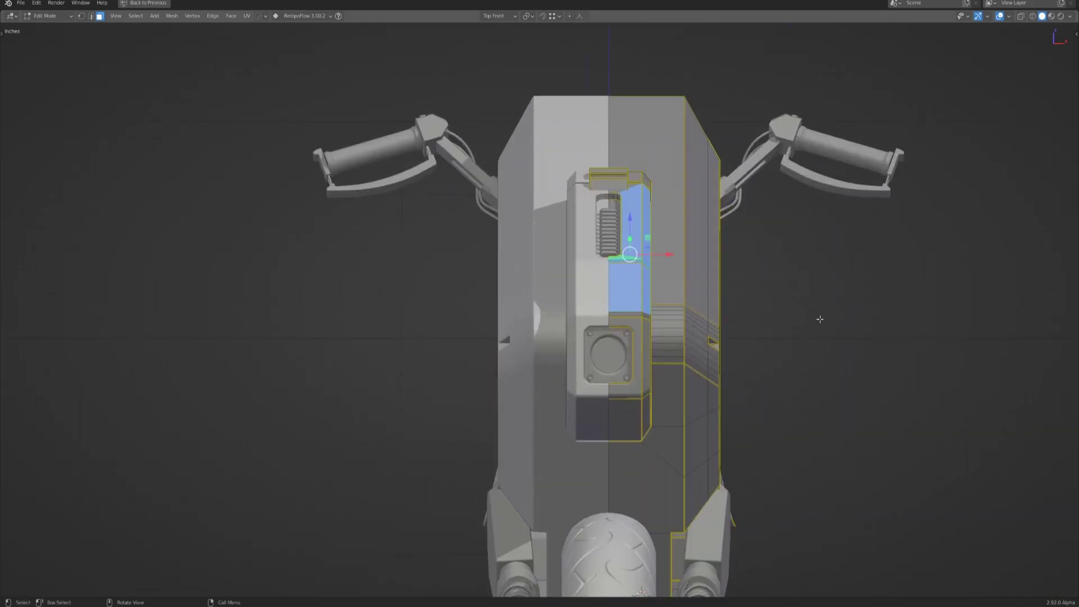
{"action": "key", "text": "KP_3"}
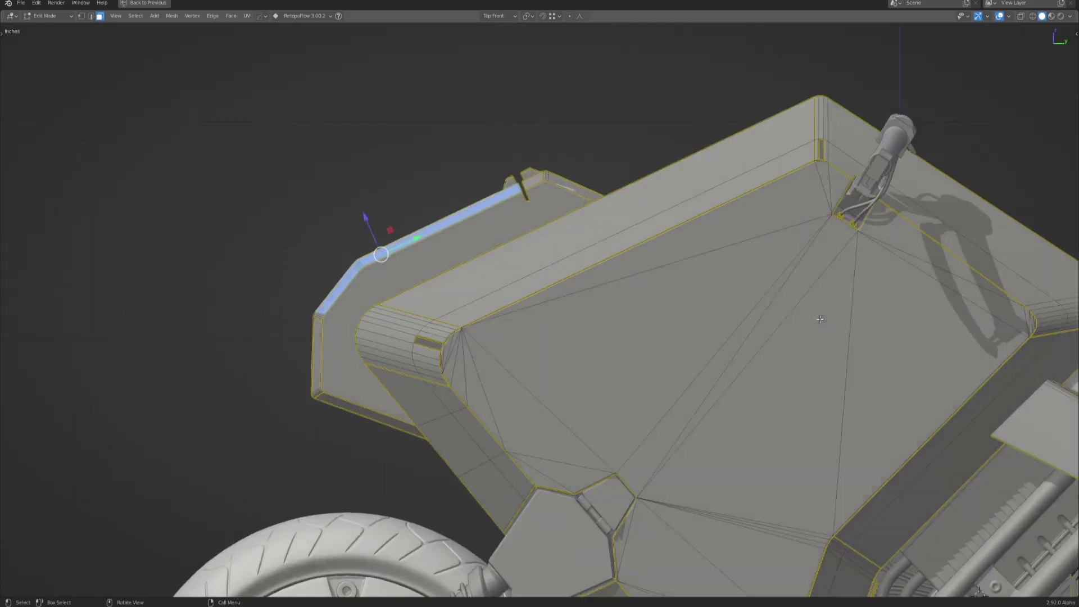
{"action": "key", "text": "z"}
{"action": "left_click", "coordinate": [559, 331]}
{"action": "middle_click_drag", "start_coordinate": [562, 325], "coordinate": [693, 349], "text": "shift"}
{"action": "scroll", "coordinate": [693, 349], "scroll_direction": "up", "scroll_amount": 2}
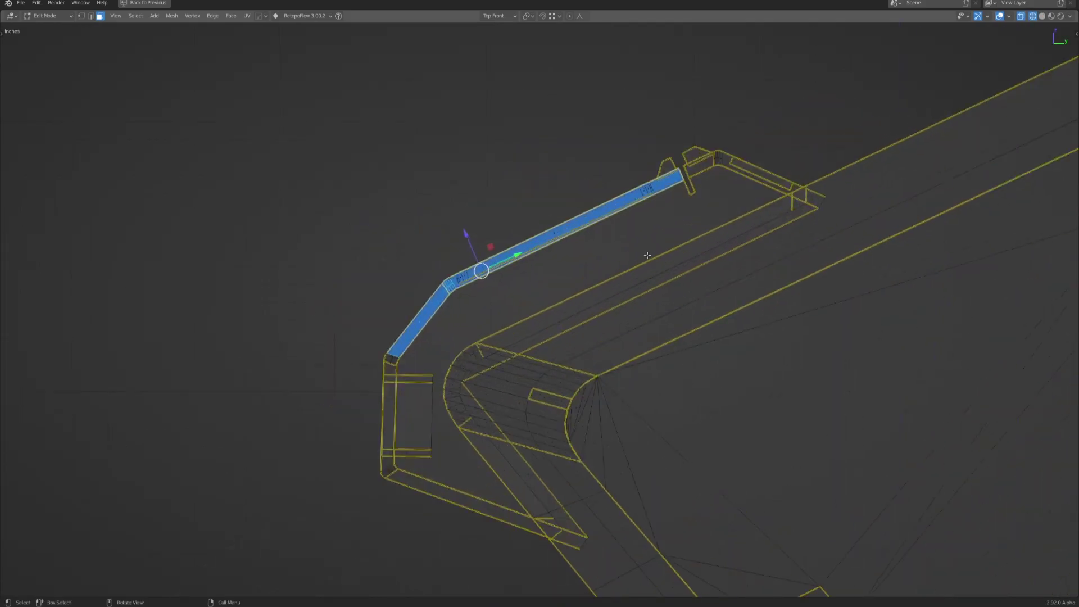
{"action": "key", "text": "alt+a"}
{"action": "scroll", "coordinate": [634, 254], "scroll_direction": "up", "scroll_amount": 2}
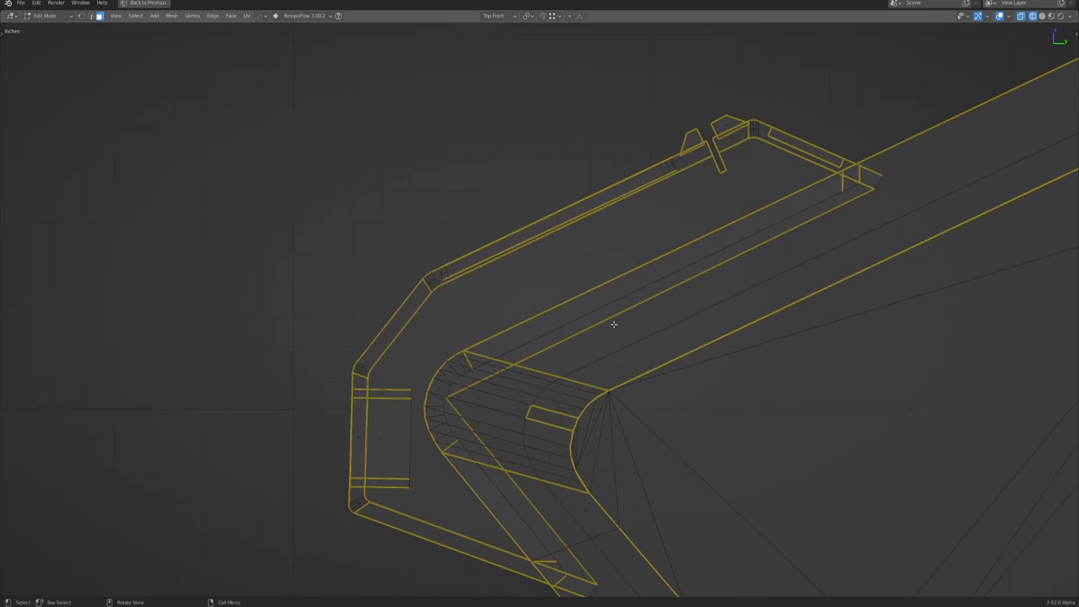
Return to Object Mode with solid shading and pull the view back over the motorcycle.
{"action": "key", "text": "ctrl+Tab"}
{"action": "left_click", "coordinate": [463, 378]}
{"action": "scroll", "coordinate": [462, 378], "scroll_direction": "down", "scroll_amount": 7}
{"action": "middle_click_drag", "start_coordinate": [572, 456], "coordinate": [521, 287], "text": "shift"}
{"action": "middle_click_drag", "start_coordinate": [467, 362], "coordinate": [465, 399]}
{"action": "key", "text": "shift+z"}
{"action": "middle_click_drag", "start_coordinate": [590, 426], "coordinate": [606, 386], "text": "shift"}
Select the front shock-absorber parts and inspect them in wireframe from a side view.
{"action": "scroll", "coordinate": [591, 374], "scroll_direction": "up", "scroll_amount": 5}
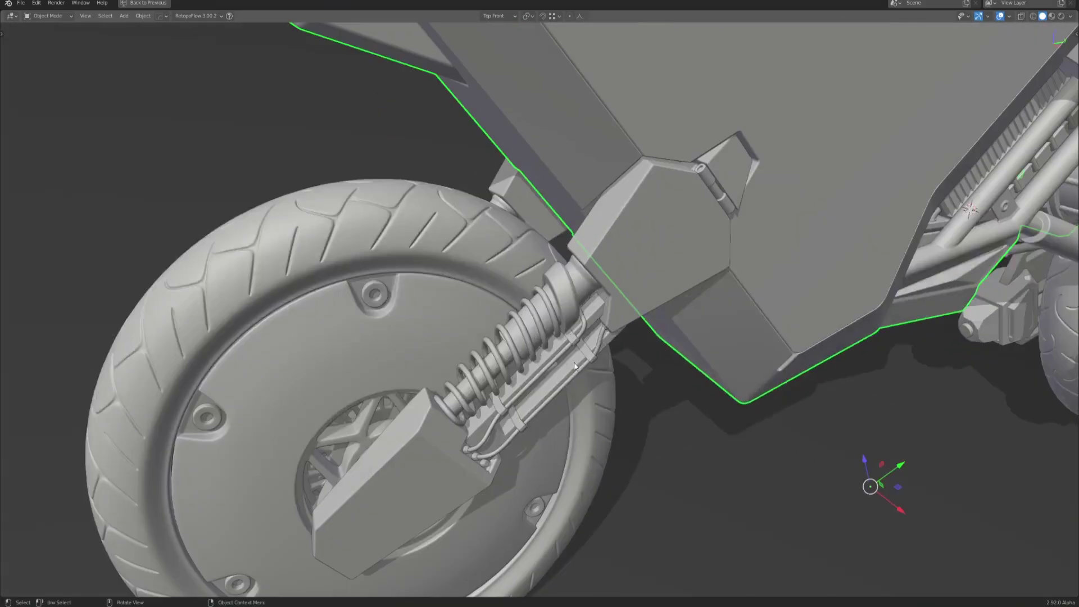
{"action": "left_click", "coordinate": [573, 369]}
{"action": "middle_click_drag", "start_coordinate": [590, 439], "coordinate": [599, 386]}
{"action": "scroll", "coordinate": [619, 405], "scroll_direction": "up", "scroll_amount": 3}
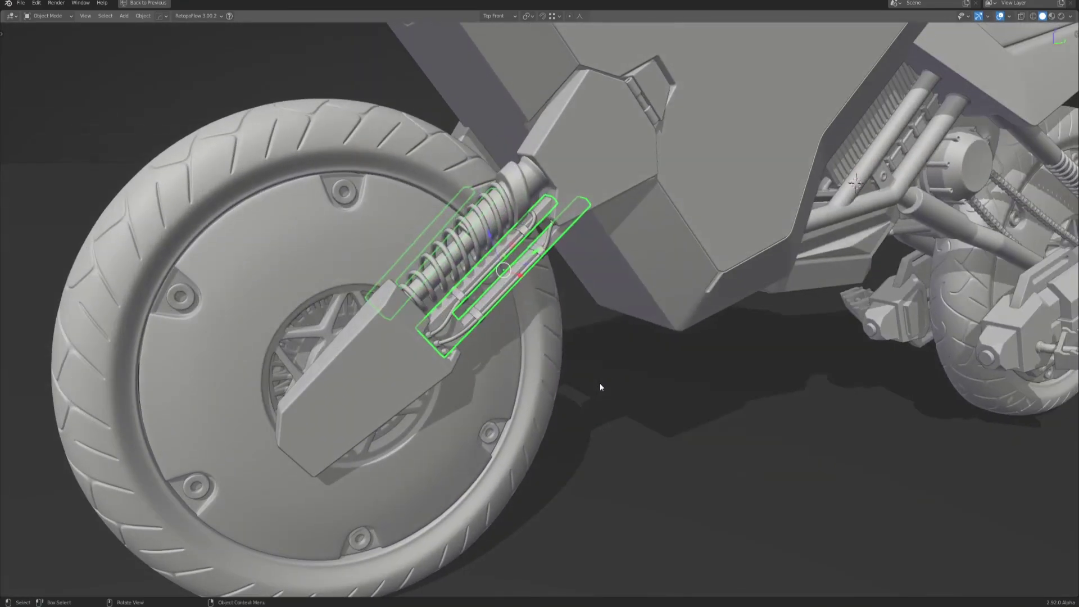
{"action": "key", "text": "KP_3"}
{"action": "middle_click_drag", "start_coordinate": [549, 330], "coordinate": [586, 342], "text": "shift"}
{"action": "key", "text": "z"}
{"action": "scroll", "coordinate": [520, 360], "scroll_direction": "up", "scroll_amount": 6}
{"action": "middle_click_drag", "start_coordinate": [514, 374], "coordinate": [629, 464], "text": "shift"}
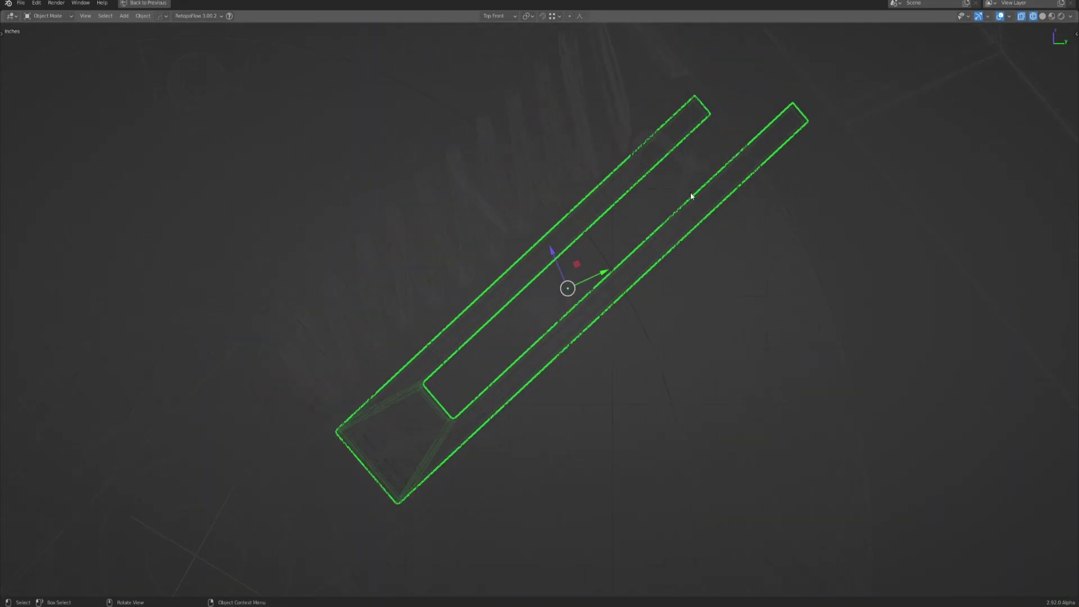
Return to solid shading and pan out toward the rear wheel.
{"action": "scroll", "coordinate": [583, 354], "scroll_direction": "down", "scroll_amount": 5}
{"action": "key", "text": "z"}
{"action": "left_click", "coordinate": [725, 438]}
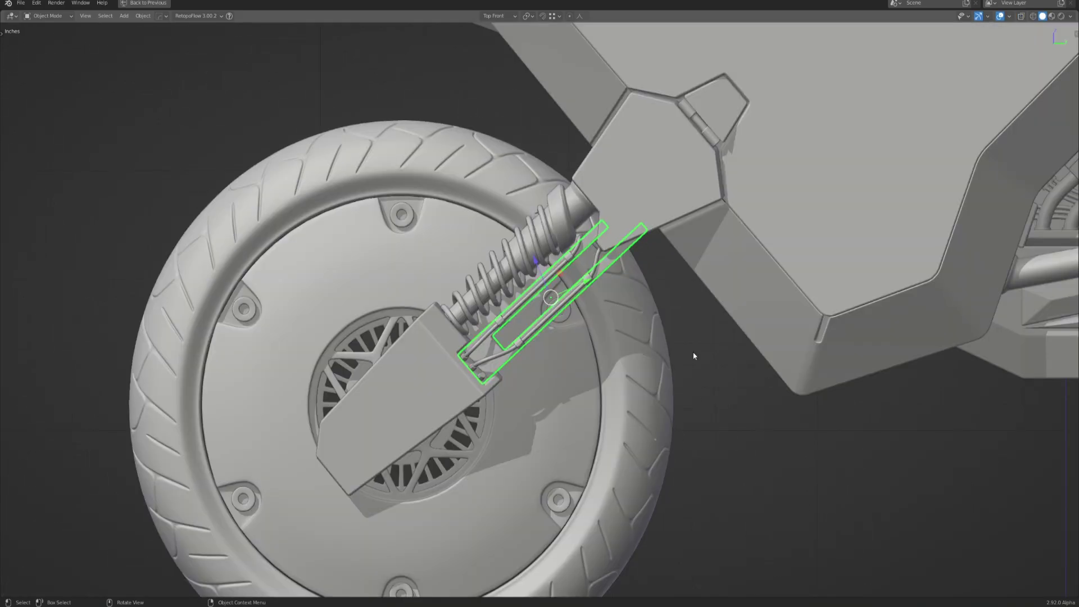
{"action": "middle_click_drag", "start_coordinate": [854, 318], "coordinate": [669, 375], "text": "shift"}
{"action": "scroll", "coordinate": [670, 375], "scroll_direction": "down", "scroll_amount": 3}
{"action": "middle_click_drag", "start_coordinate": [809, 358], "coordinate": [487, 352], "text": "shift"}
Rotate the rear chain guard -26.8° about Z and isolate it in local view.
{"action": "middle_click_drag", "start_coordinate": [624, 343], "coordinate": [754, 387]}
{"action": "left_click", "coordinate": [759, 326]}
{"action": "middle_click_drag", "start_coordinate": [809, 354], "coordinate": [710, 427], "text": "shift"}
{"action": "key", "text": "r"}
{"action": "left_click", "coordinate": [666, 434]}
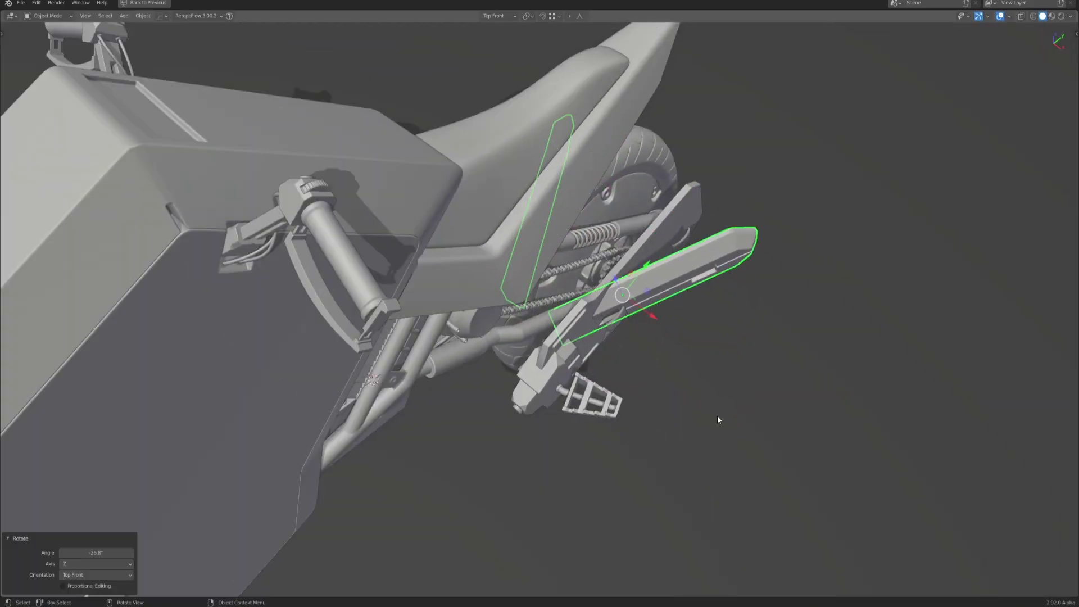
{"action": "middle_click_drag", "start_coordinate": [740, 409], "coordinate": [722, 387]}
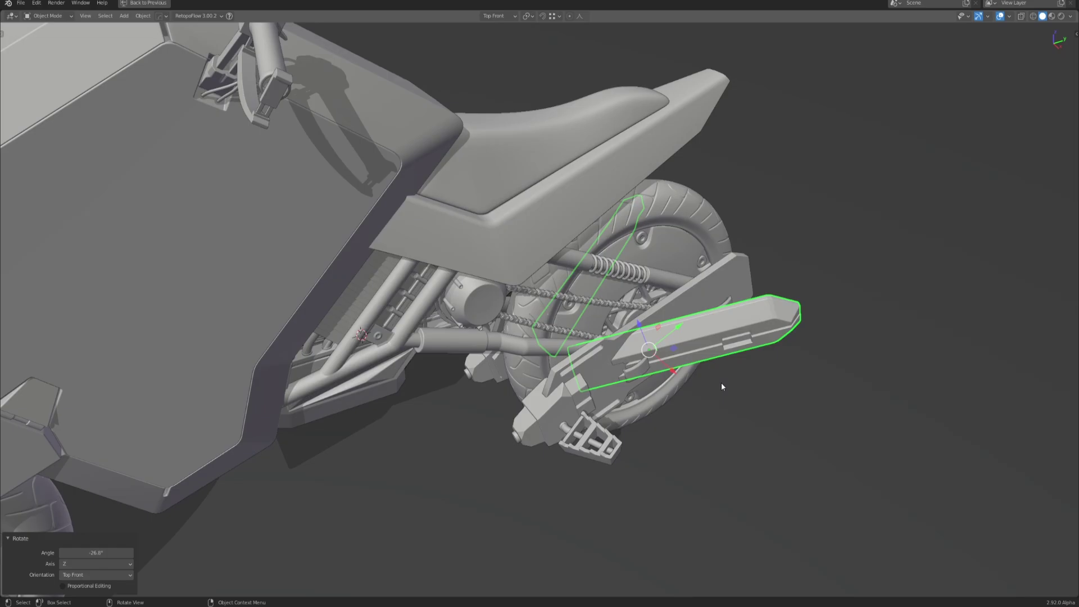
{"action": "key", "text": "KP_Divide"}
Enter Edit Mode on the isolated case with nothing selected, back in solid shading.
{"action": "middle_click_drag", "start_coordinate": [703, 443], "coordinate": [680, 433]}
{"action": "key", "text": "z"}
{"action": "left_click", "coordinate": [578, 412]}
{"action": "key", "text": "z"}
{"action": "left_click", "coordinate": [551, 412]}
{"action": "middle_click_drag", "start_coordinate": [552, 412], "coordinate": [614, 382], "text": "shift"}
{"action": "scroll", "coordinate": [688, 376], "scroll_direction": "up", "scroll_amount": 3}
{"action": "key", "text": "Tab"}
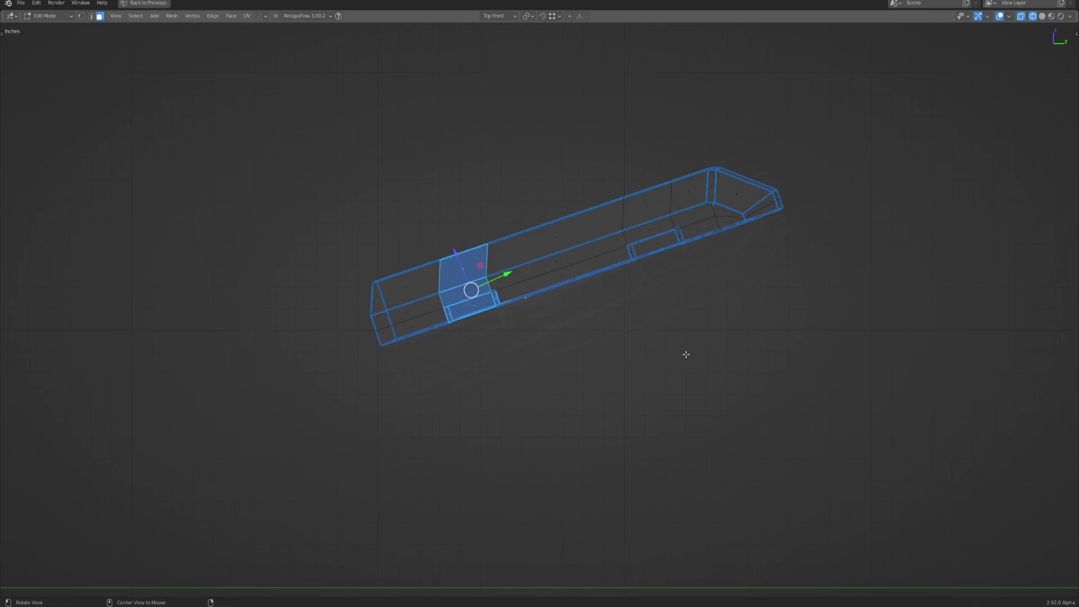
{"action": "key", "text": "alt+a"}
{"action": "key", "text": "shift+z"}
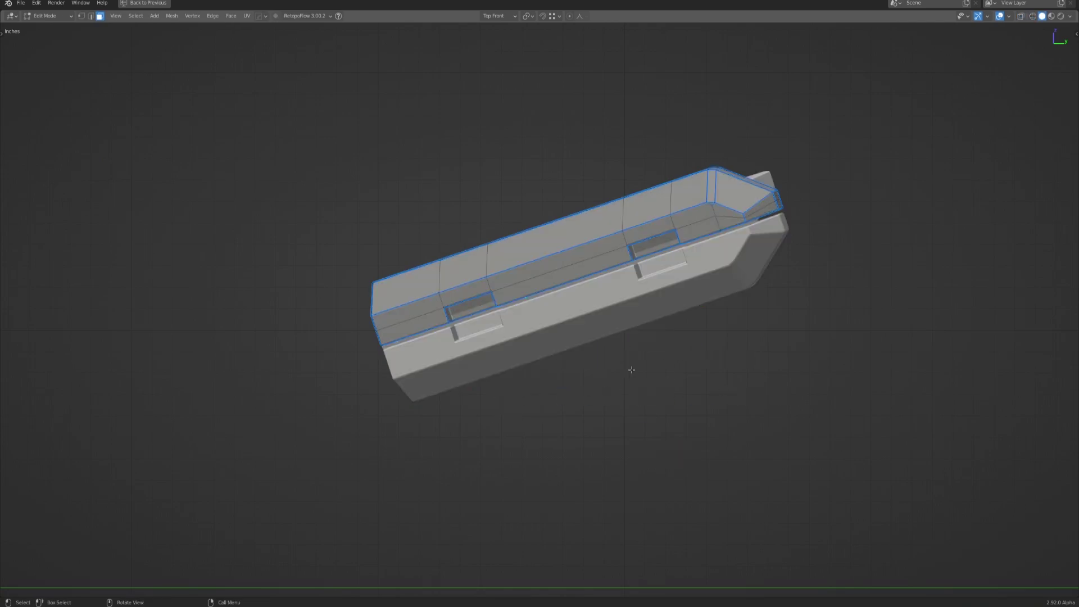
Add a centred loop cut around the middle of the case.
{"action": "scroll", "coordinate": [570, 393], "scroll_direction": "down", "scroll_amount": 3}
{"action": "scroll", "coordinate": [574, 380], "scroll_direction": "up", "scroll_amount": 3}
{"action": "middle_click_drag", "start_coordinate": [590, 376], "coordinate": [713, 232]}
{"action": "key", "text": "ctrl+r"}
{"action": "left_click", "coordinate": [712, 231]}
{"action": "right_click", "coordinate": [713, 232]}
Switch to Local orientation, slide the new loop along local Y, and enable face select.
{"action": "left_click", "coordinate": [494, 16]}
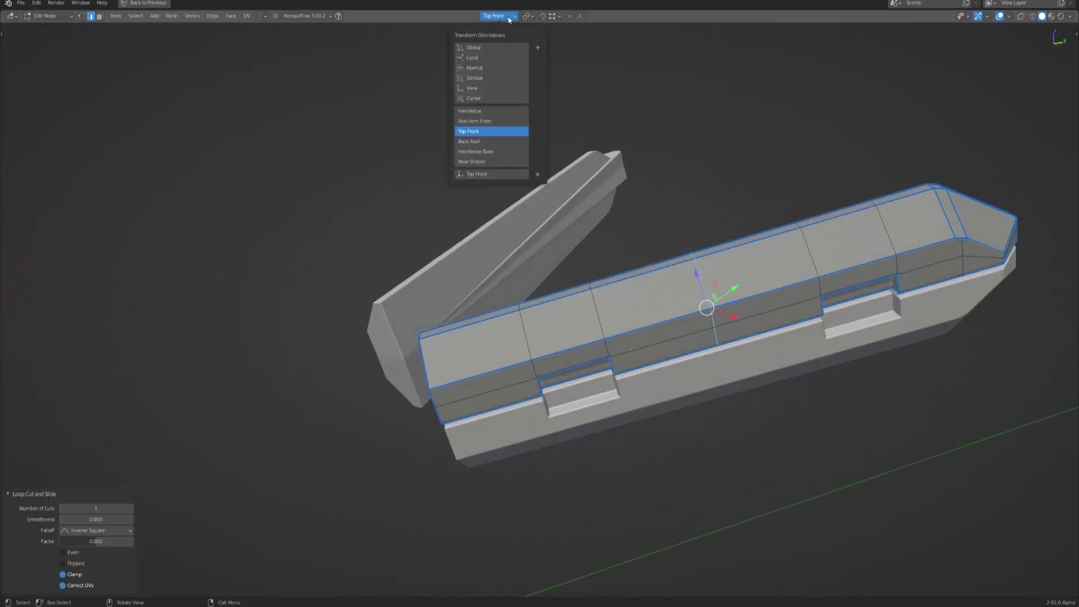
{"action": "left_click", "coordinate": [487, 59]}
{"action": "mouse_move", "coordinate": [793, 380]}
{"action": "middle_mouse_down"}
{"action": "mouse_move", "coordinate": [814, 390]}
{"action": "mouse_move", "coordinate": [790, 389]}
{"action": "middle_mouse_up"}
{"action": "left_click_drag", "start_coordinate": [740, 342], "coordinate": [750, 347]}
{"action": "key", "text": "3"}
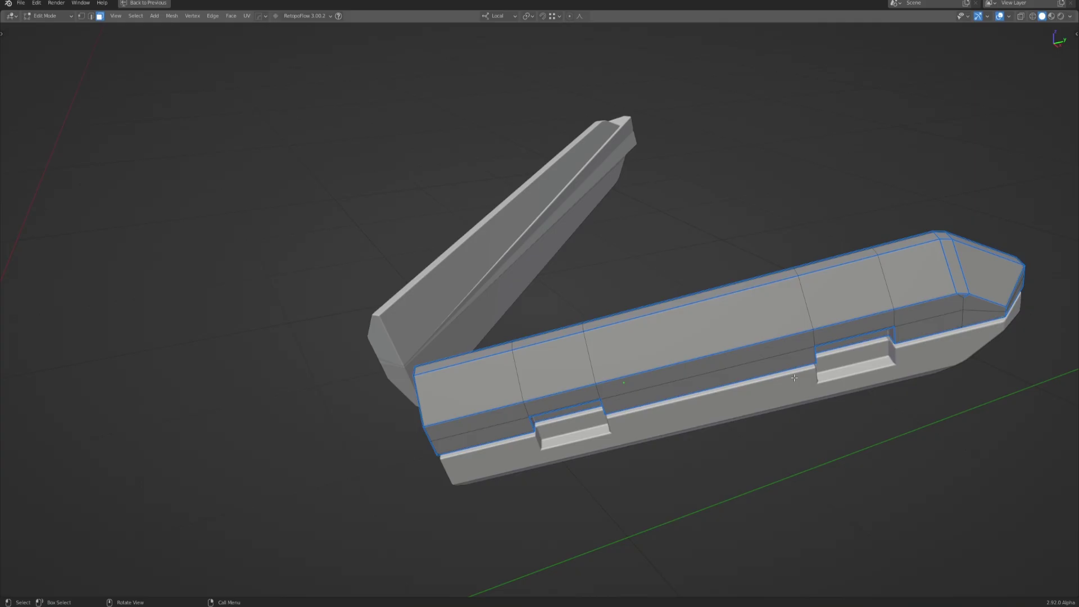
Start an angle-constrained knife cut from a top vertex, then cancel it.
{"action": "middle_click_drag", "start_coordinate": [727, 379], "coordinate": [727, 382]}
{"action": "key", "text": "k"}
{"action": "left_click", "coordinate": [678, 310]}
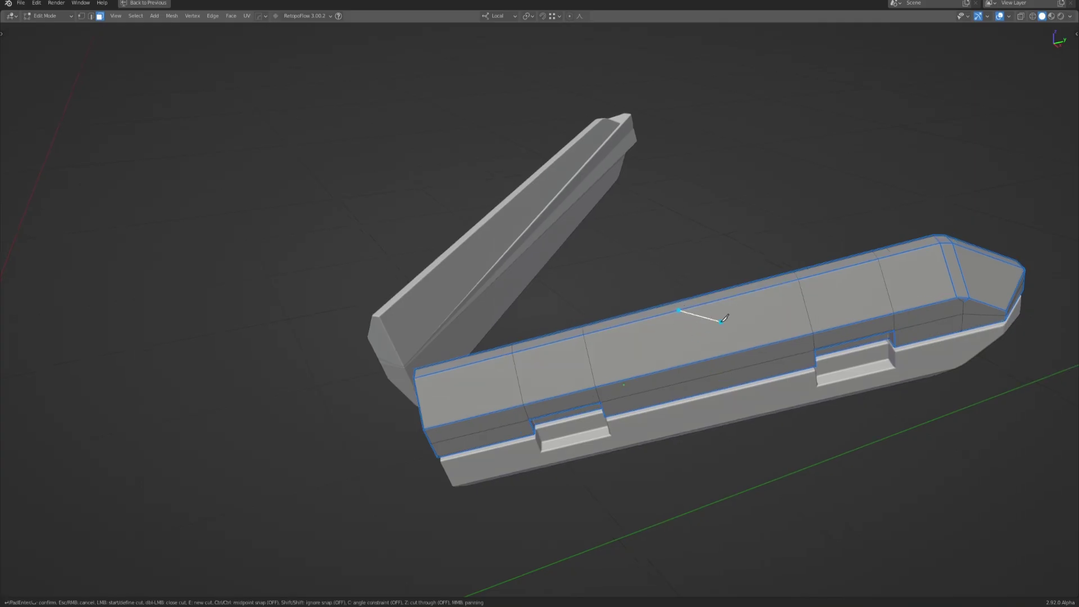
{"action": "key", "text": "c"}
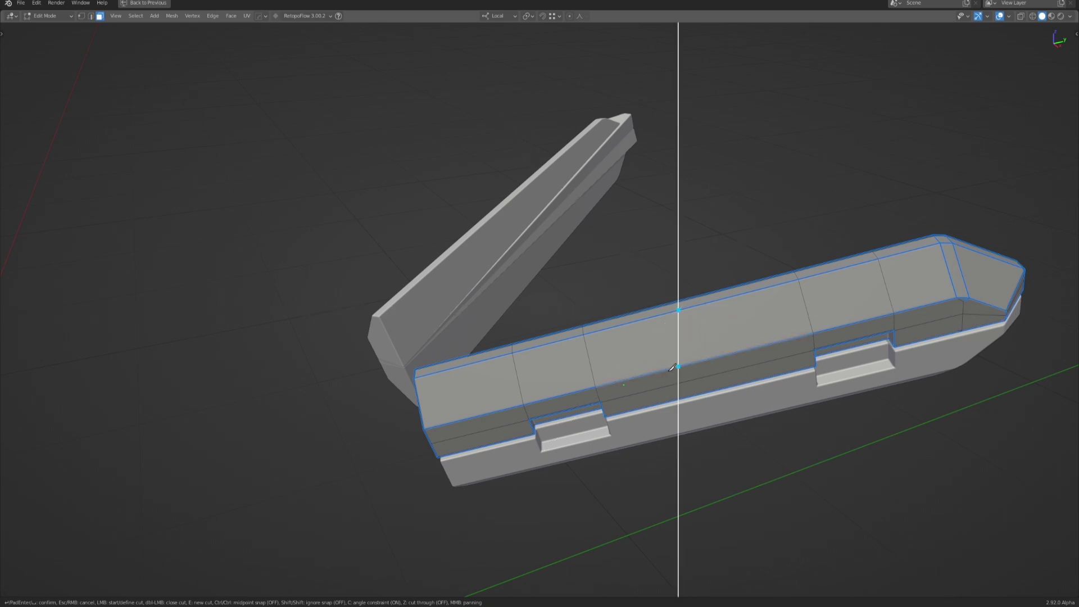
{"action": "key", "text": "Escape"}
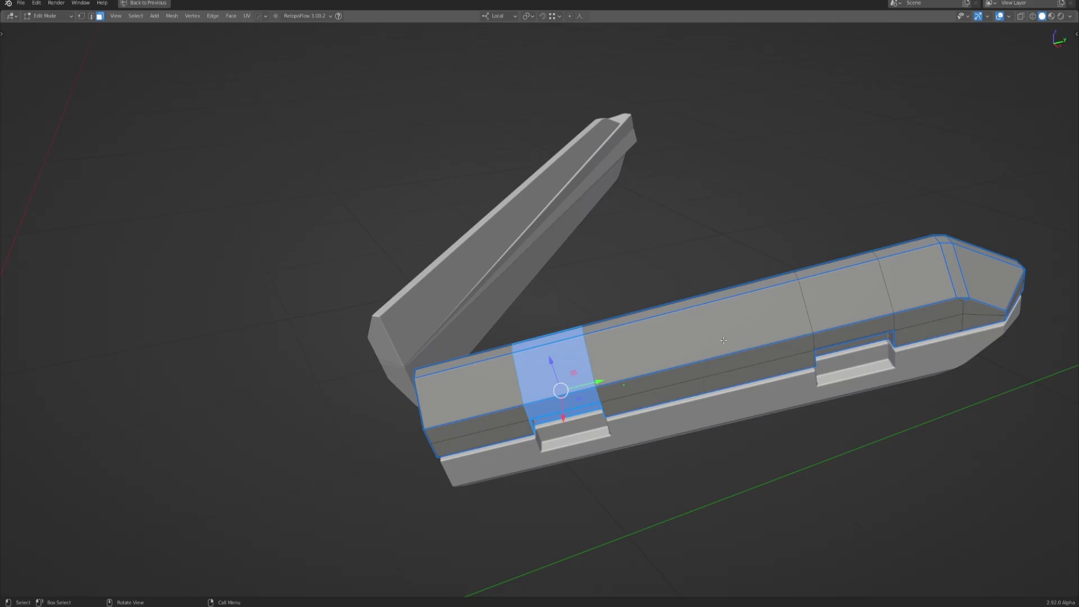
Select the middle top face of the case plus the strip beneath it.
{"action": "middle_click_drag", "start_coordinate": [723, 341], "coordinate": [714, 367]}
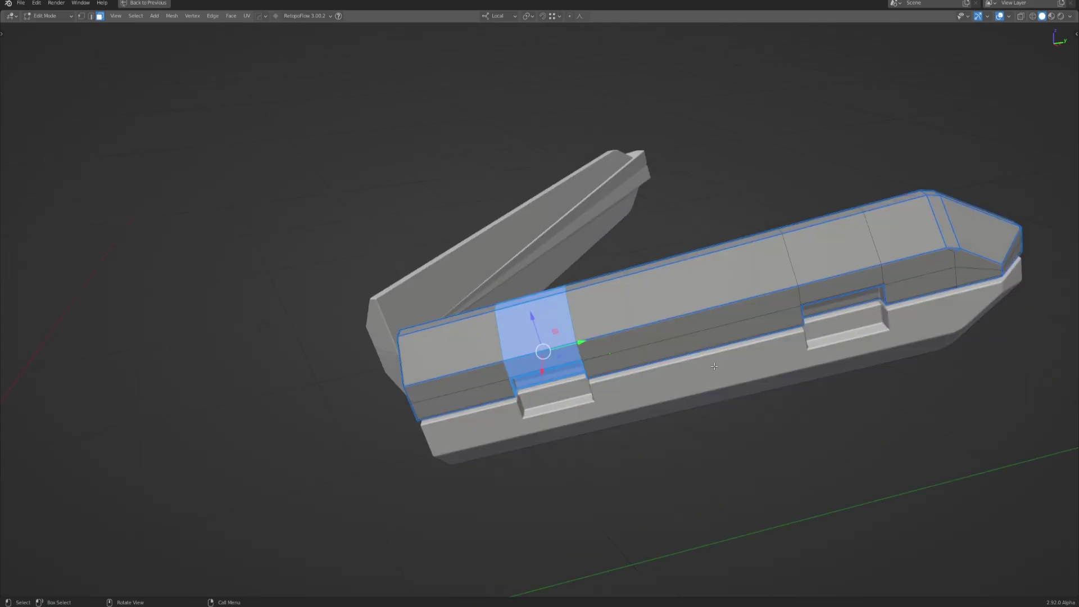
{"action": "left_click", "coordinate": [712, 283]}
{"action": "left_click", "coordinate": [710, 325], "text": "shift"}
{"action": "middle_click_drag", "start_coordinate": [710, 325], "coordinate": [720, 316]}
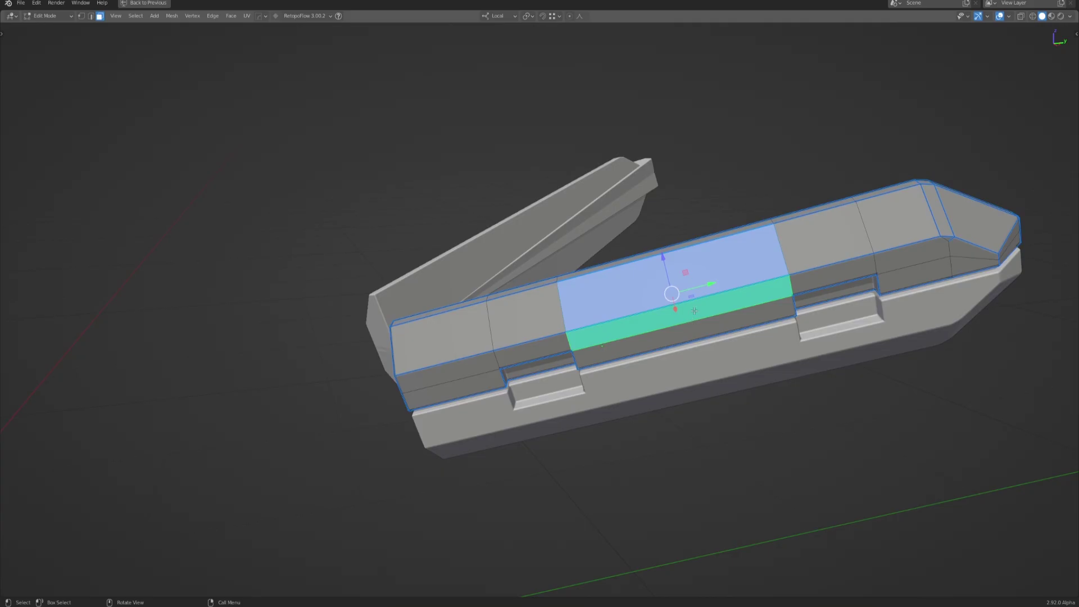
{"action": "key", "text": "shift"}
{"action": "key", "text": "shift"}
Centre the view and align it straight-on to the selected faces.
{"action": "key", "text": "shift+KP_7"}
{"action": "middle_click_drag", "start_coordinate": [644, 222], "coordinate": [648, 342], "text": "shift"}
{"action": "scroll", "coordinate": [648, 344], "scroll_direction": "up", "scroll_amount": 2}
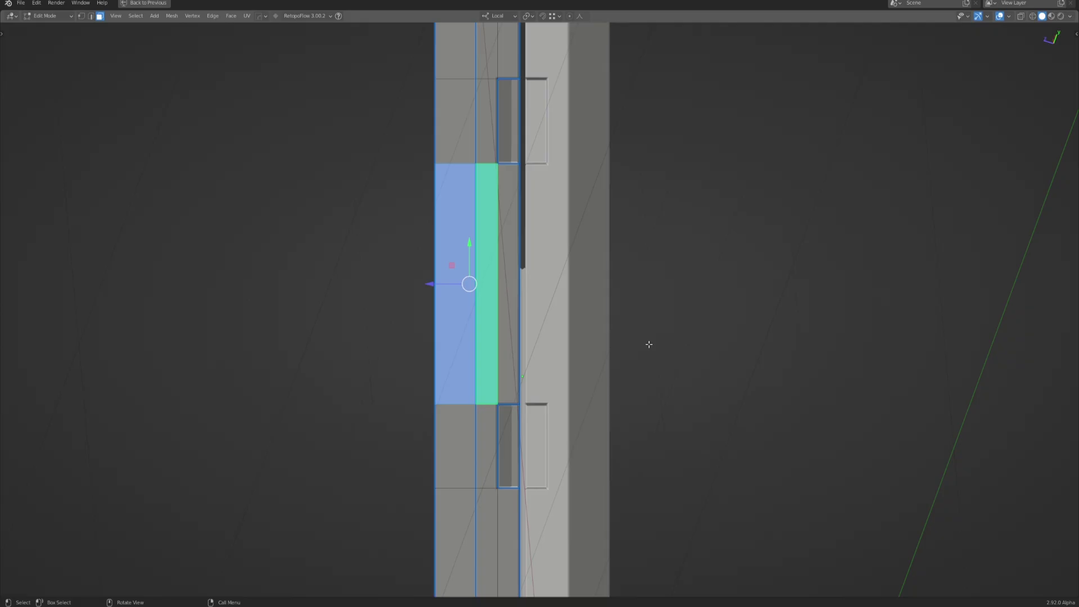
{"action": "middle_click_drag", "start_coordinate": [621, 342], "coordinate": [660, 382], "text": "shift"}
{"action": "scroll", "coordinate": [660, 381], "scroll_direction": "up", "scroll_amount": 2}
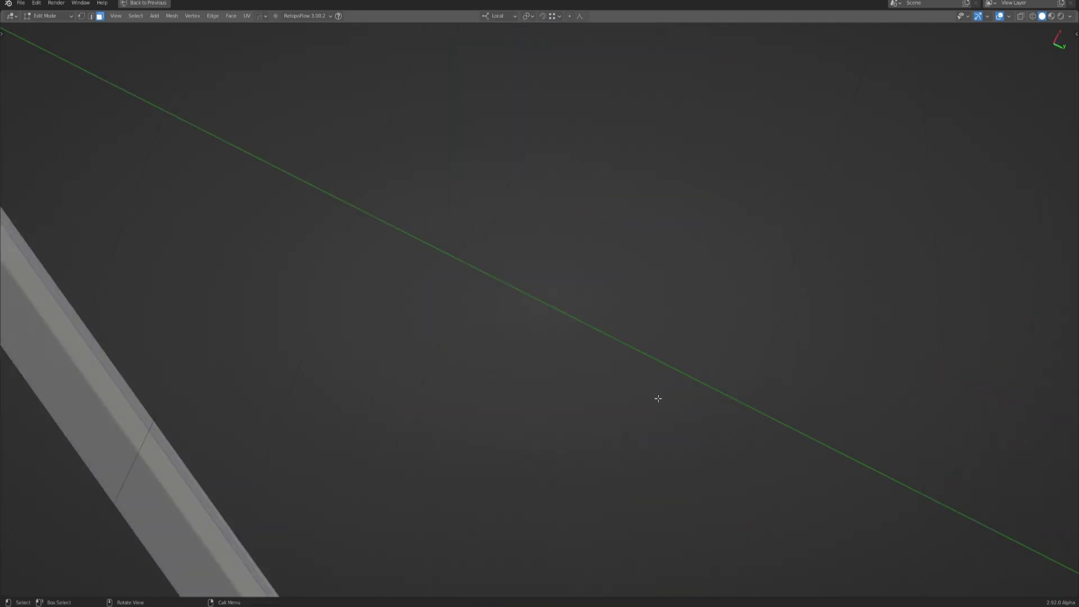
{"action": "key", "text": "KP_Decimal"}
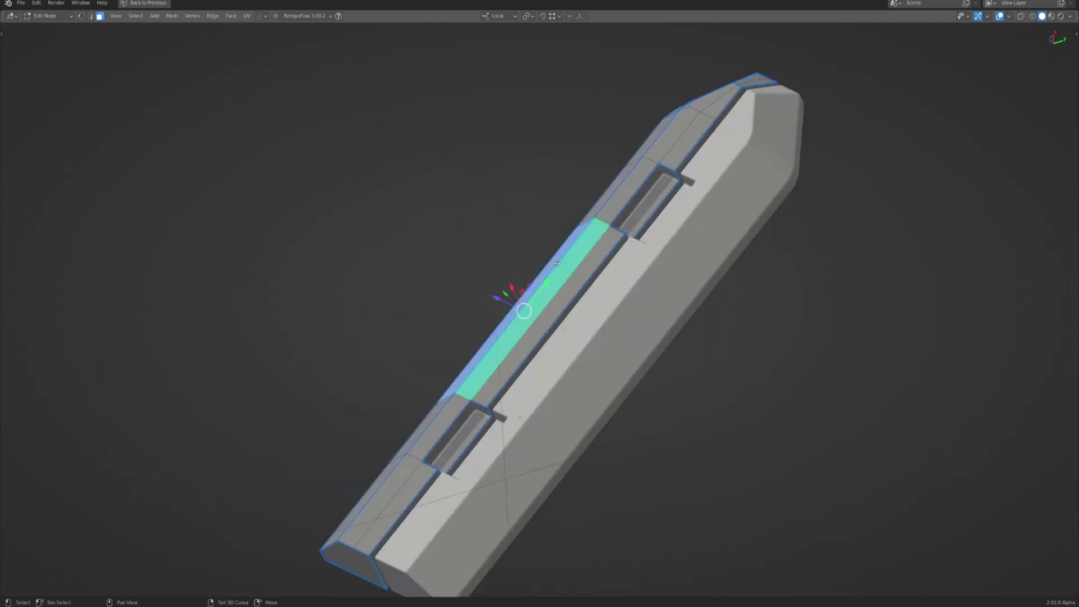
{"action": "key", "text": "shift+KP_7"}
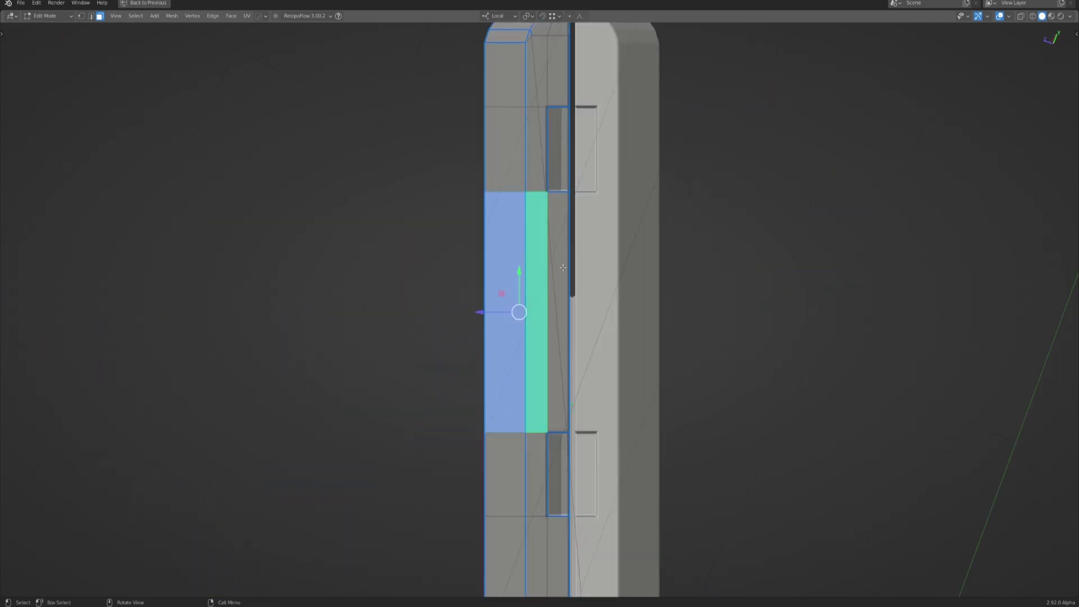
Cancel a knife cut across the faces, return to Object Mode, and show the right view.
{"action": "key", "text": "k"}
{"action": "left_click", "coordinate": [516, 355]}
{"action": "key", "text": "c"}
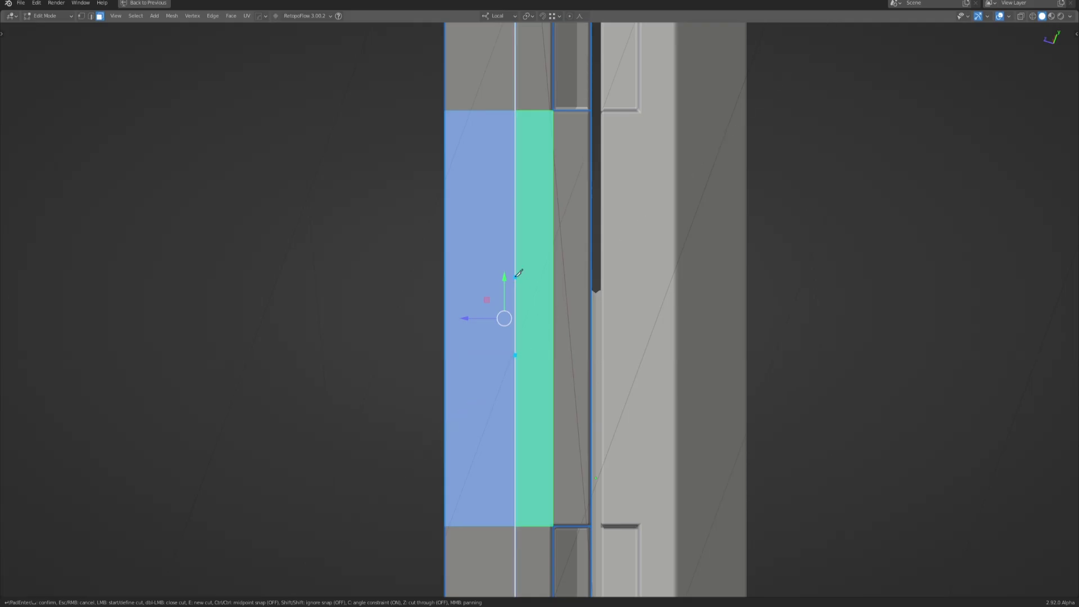
{"action": "key", "text": "Escape"}
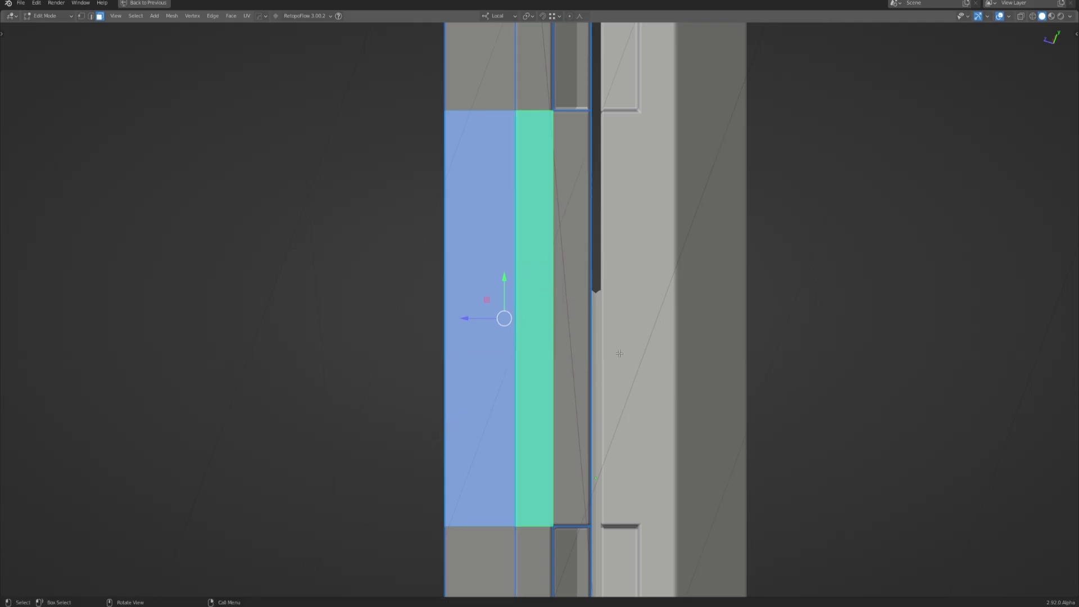
{"action": "key", "text": "Tab"}
{"action": "key", "text": "KP_3"}
Inspect the isolated bar end-on and from top, front and side views.
{"action": "scroll", "coordinate": [680, 358], "scroll_direction": "down", "scroll_amount": 3}
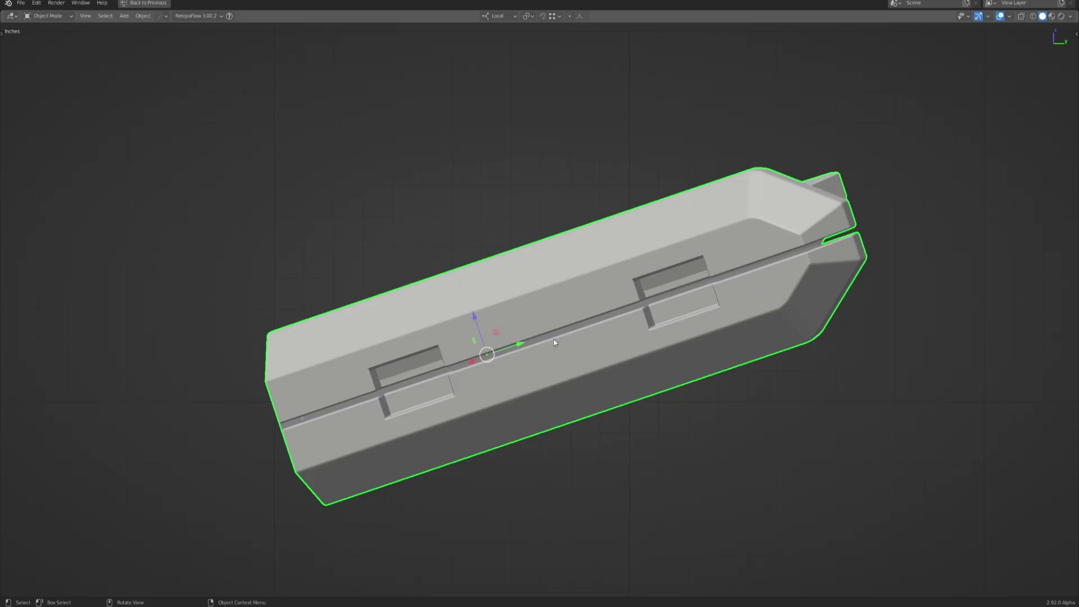
{"action": "middle_click_drag", "start_coordinate": [554, 341], "coordinate": [580, 366]}
{"action": "middle_click_drag", "start_coordinate": [482, 361], "coordinate": [548, 409]}
{"action": "key", "text": "shift+KP_7"}
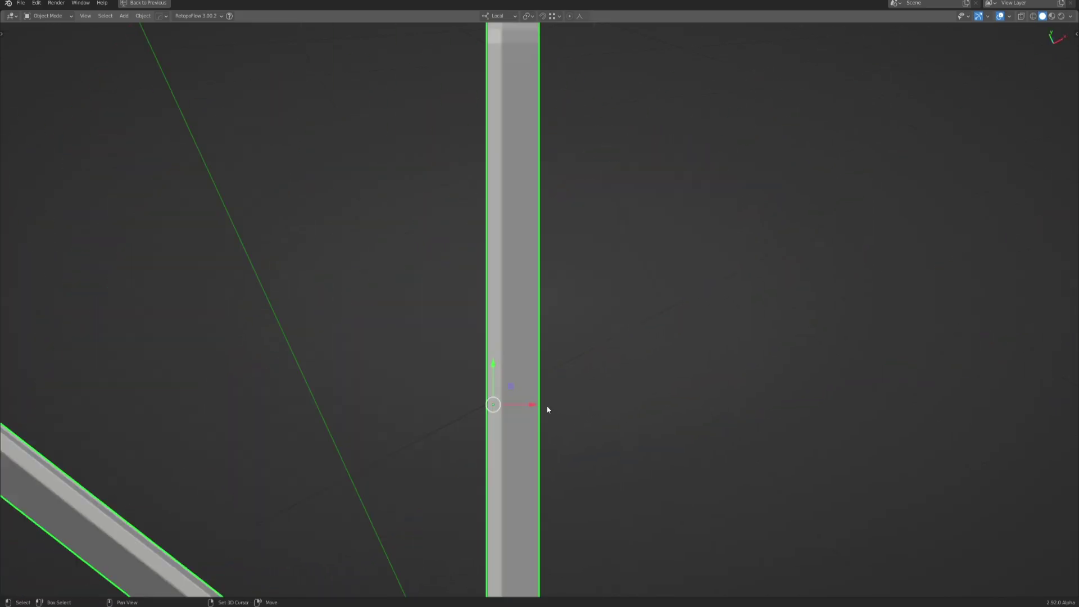
{"action": "scroll", "coordinate": [548, 410], "scroll_direction": "down", "scroll_amount": 2}
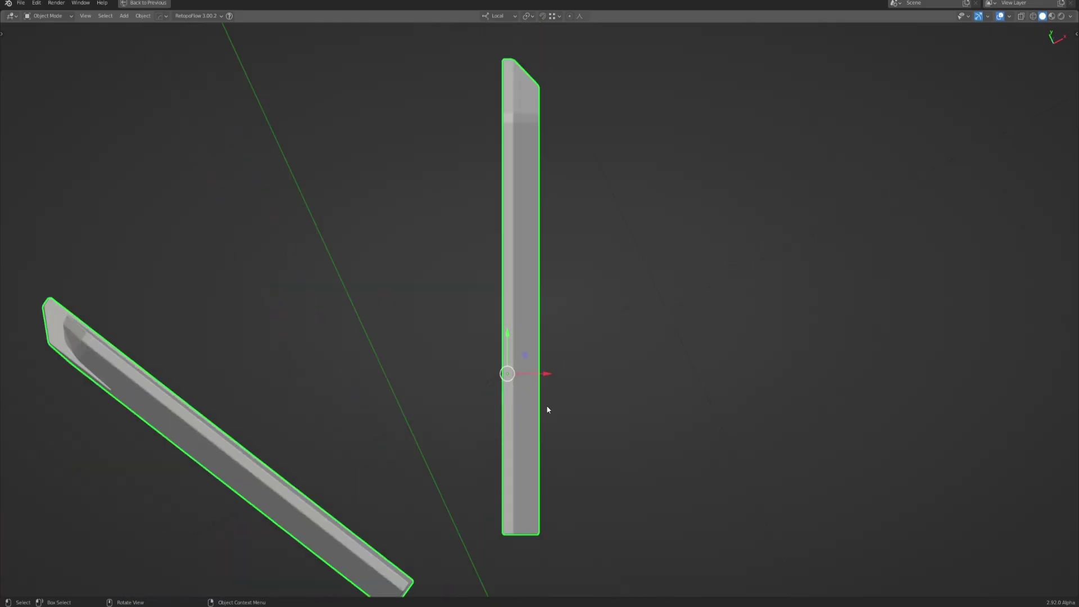
{"action": "key", "text": "KP_1"}
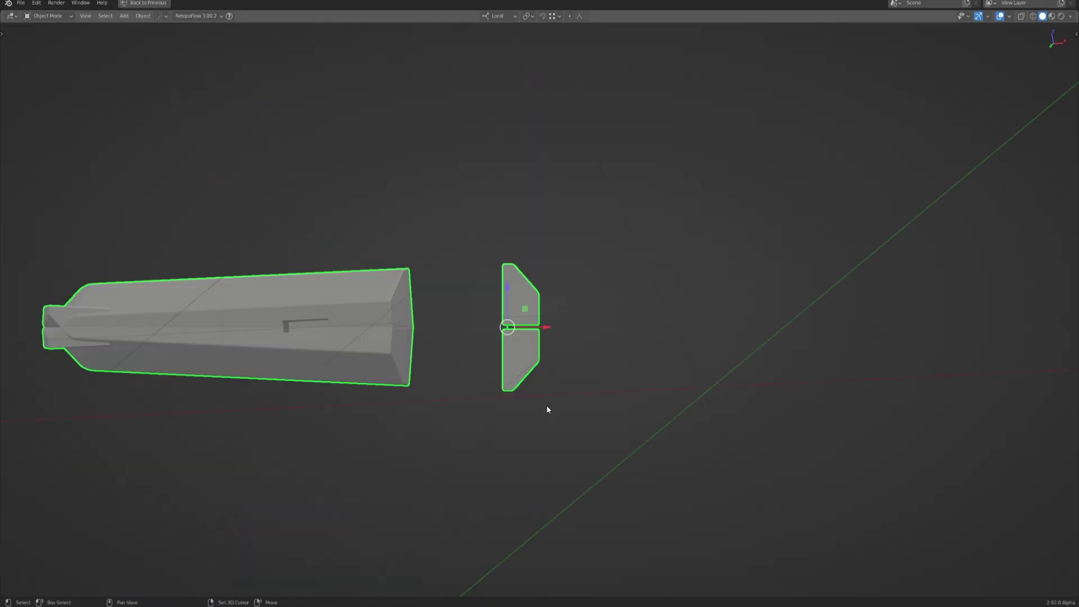
{"action": "key", "text": "KP_3"}
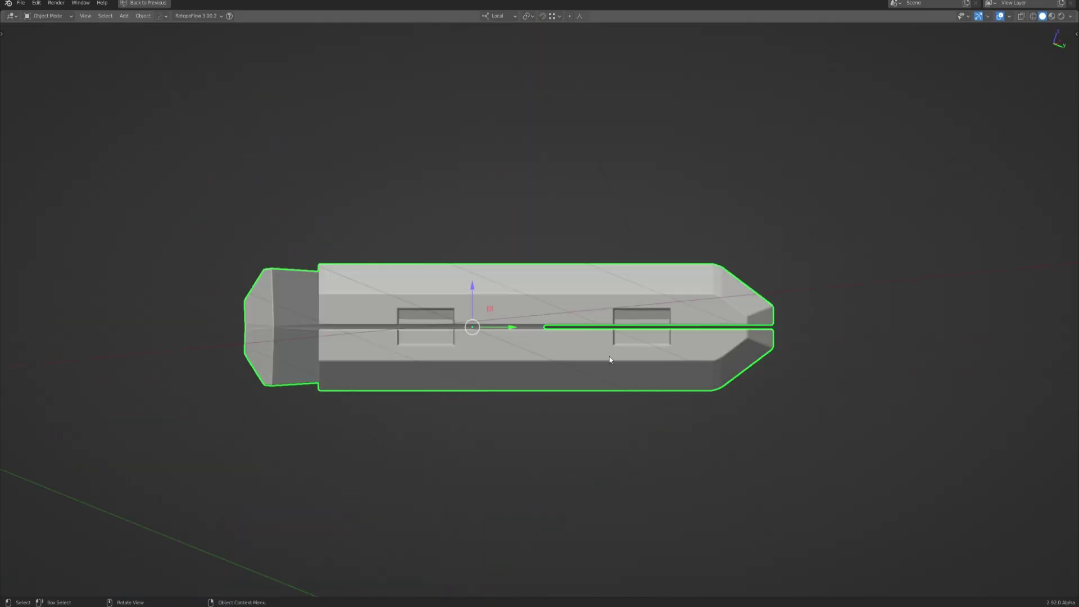
Check the bar's faces in Edit Mode, go back to objects, and exit local view.
{"action": "key", "text": "Tab"}
{"action": "scroll", "coordinate": [818, 384], "scroll_direction": "up", "scroll_amount": 3}
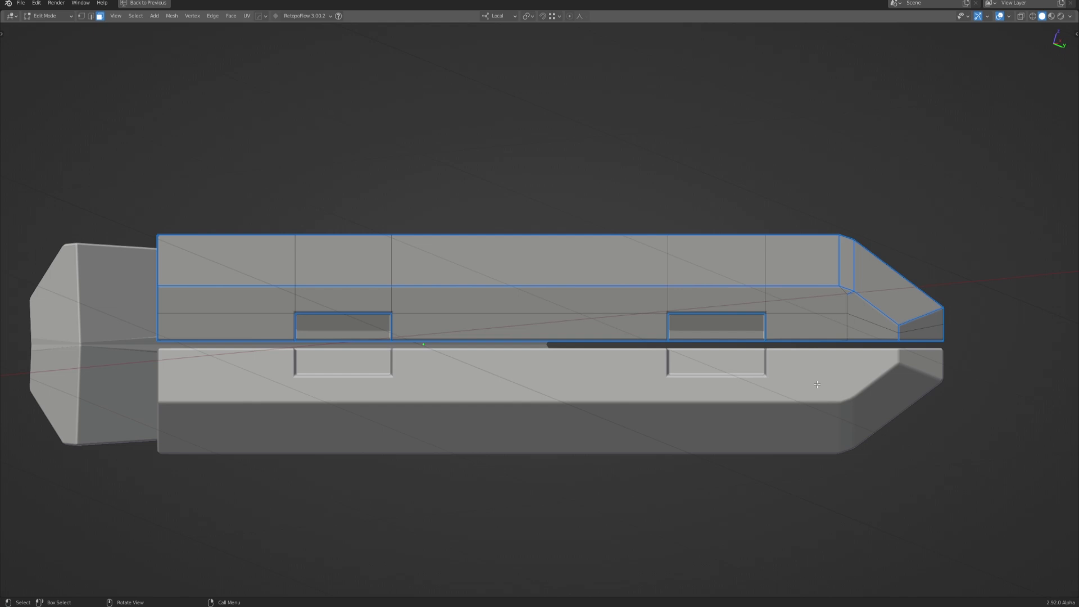
{"action": "key", "text": "ctrl+Tab"}
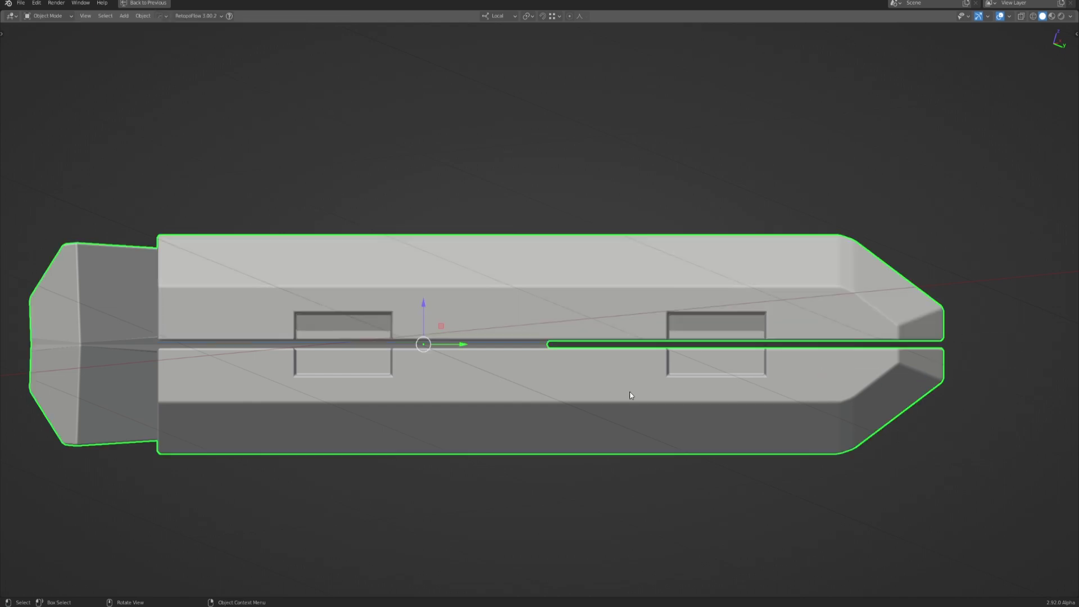
{"action": "key", "text": "KP_3"}
{"action": "scroll", "coordinate": [630, 393], "scroll_direction": "down", "scroll_amount": 3}
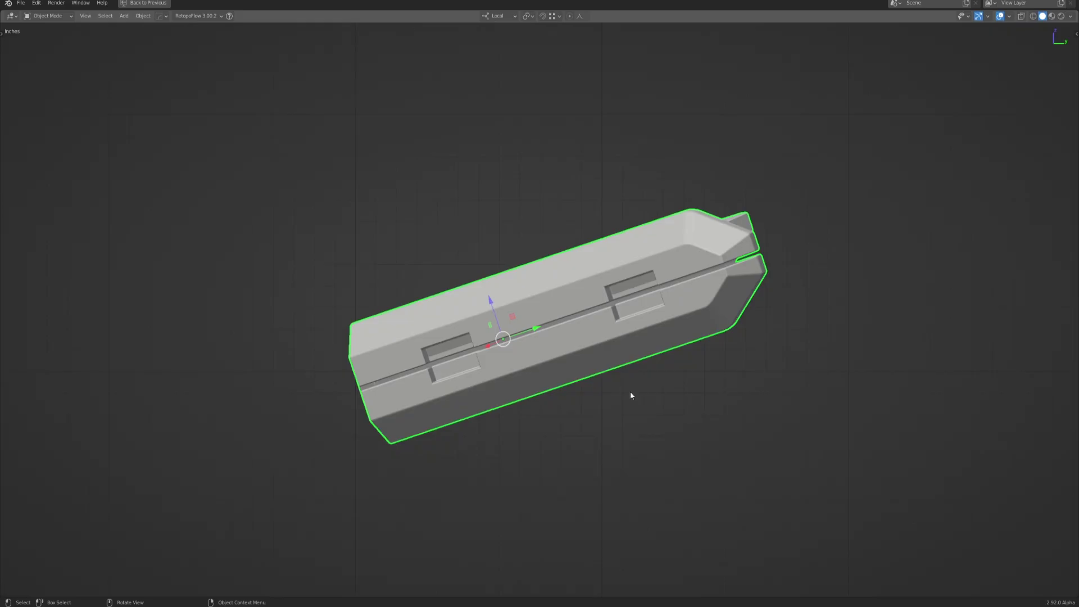
{"action": "key", "text": "KP_Divide"}
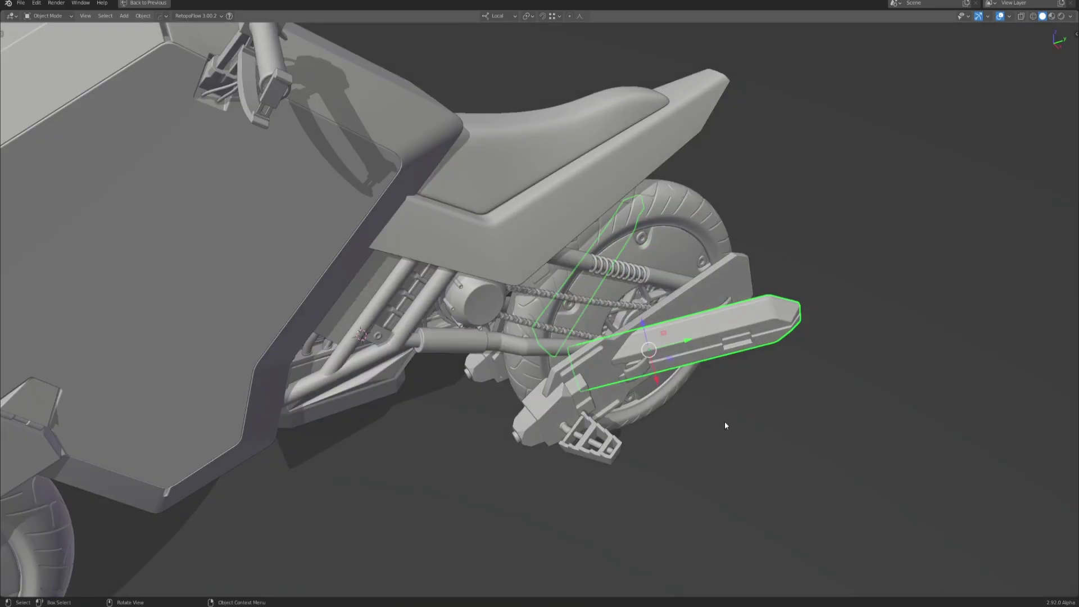
Re-angle the long bar to match Top Front and bring the tank into view.
{"action": "key", "text": "ctrl+z"}
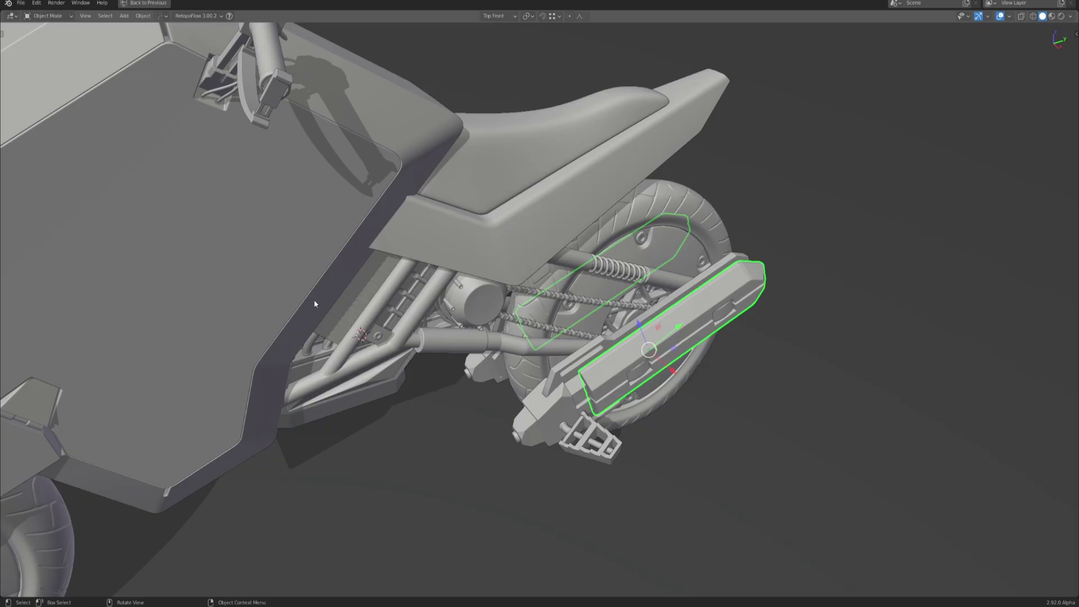
{"action": "scroll", "coordinate": [278, 297], "scroll_direction": "down", "scroll_amount": 6}
{"action": "middle_click_drag", "start_coordinate": [337, 342], "coordinate": [470, 363]}
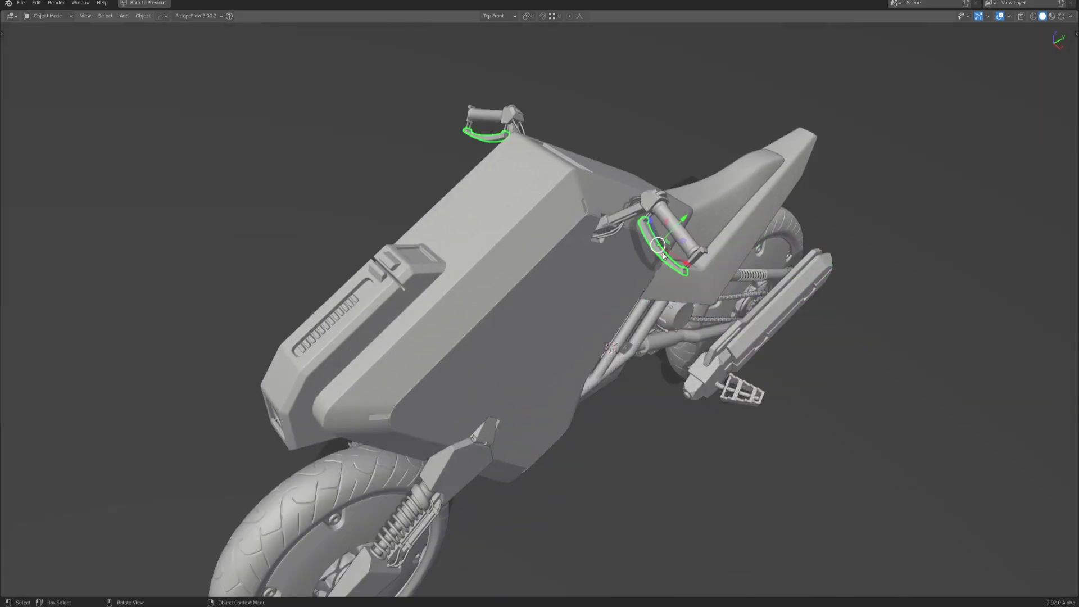
{"action": "middle_click_drag", "start_coordinate": [720, 242], "coordinate": [626, 317], "text": "shift"}
{"action": "scroll", "coordinate": [626, 318], "scroll_direction": "up", "scroll_amount": 3}
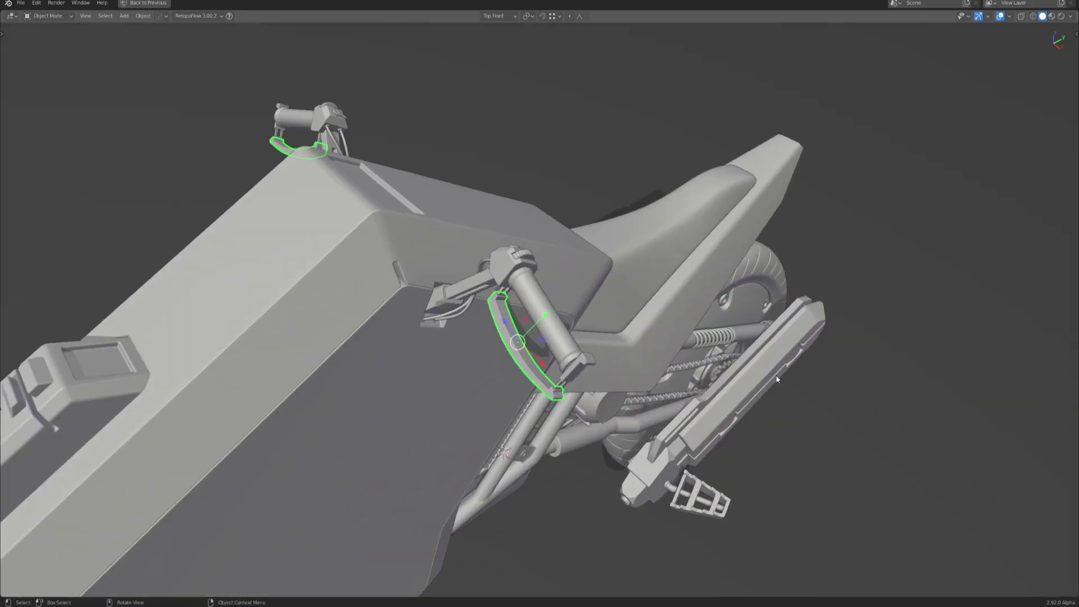
{"action": "middle_click_drag", "start_coordinate": [761, 369], "coordinate": [676, 299]}
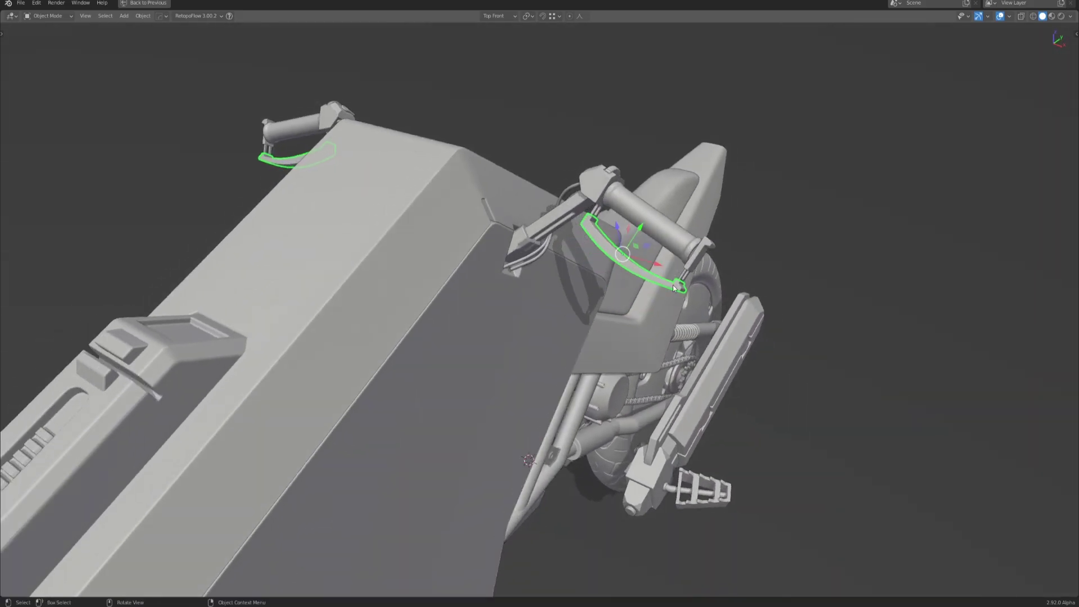
{"action": "scroll", "coordinate": [814, 268], "scroll_direction": "down", "scroll_amount": 2}
Add a Monkey mesh and scale it down to 0.24.
{"action": "key", "text": "shift+a"}
{"action": "mouse_move", "coordinate": [815, 268]}
{"action": "left_click", "coordinate": [869, 364]}
{"action": "scroll", "coordinate": [866, 369], "scroll_direction": "down", "scroll_amount": 3}
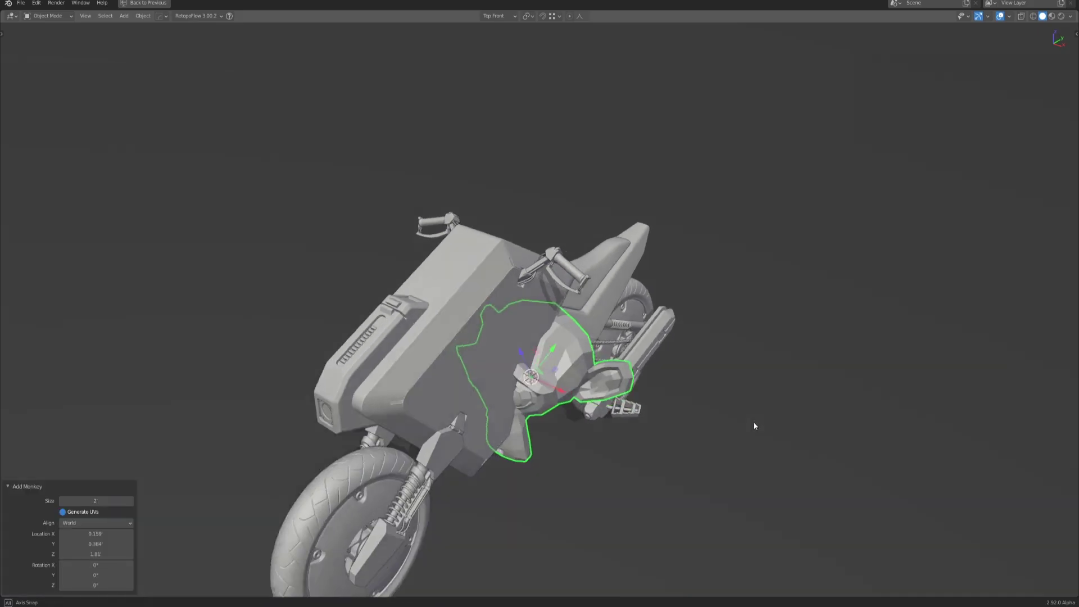
{"action": "middle_click_drag", "start_coordinate": [754, 424], "coordinate": [738, 403]}
{"action": "scroll", "coordinate": [738, 404], "scroll_direction": "up", "scroll_amount": 2}
{"action": "key", "text": "s"}
{"action": "left_click", "coordinate": [624, 409]}
Move the monkey onto the right handlebar using side and front views.
{"action": "key", "text": "KP_3"}
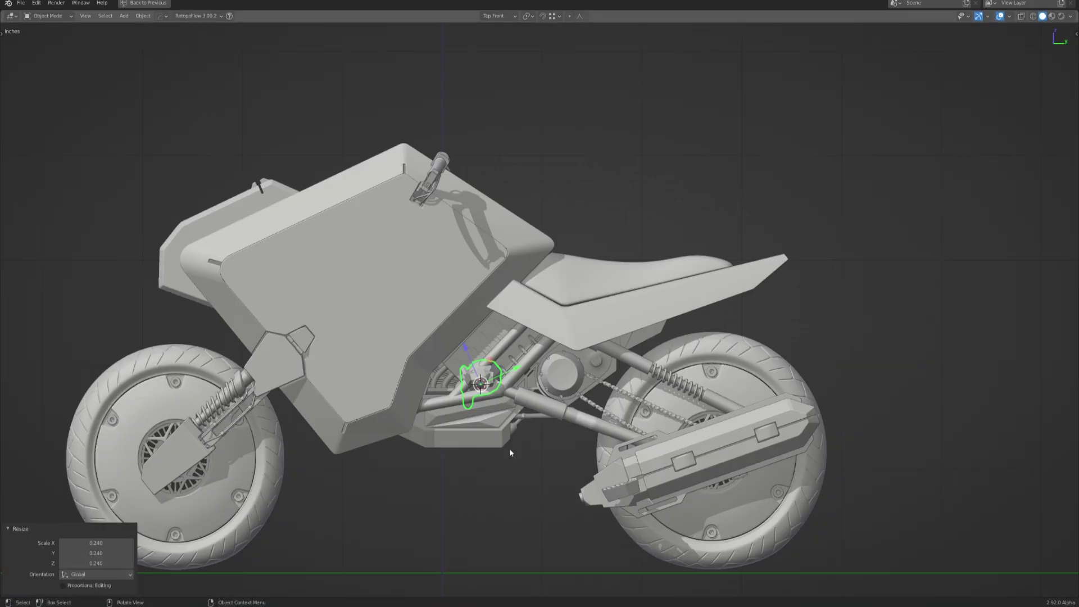
{"action": "key", "text": "g"}
{"action": "left_click", "coordinate": [359, 258]}
{"action": "middle_click_drag", "start_coordinate": [453, 191], "coordinate": [511, 261], "text": "shift"}
{"action": "scroll", "coordinate": [512, 260], "scroll_direction": "up", "scroll_amount": 2}
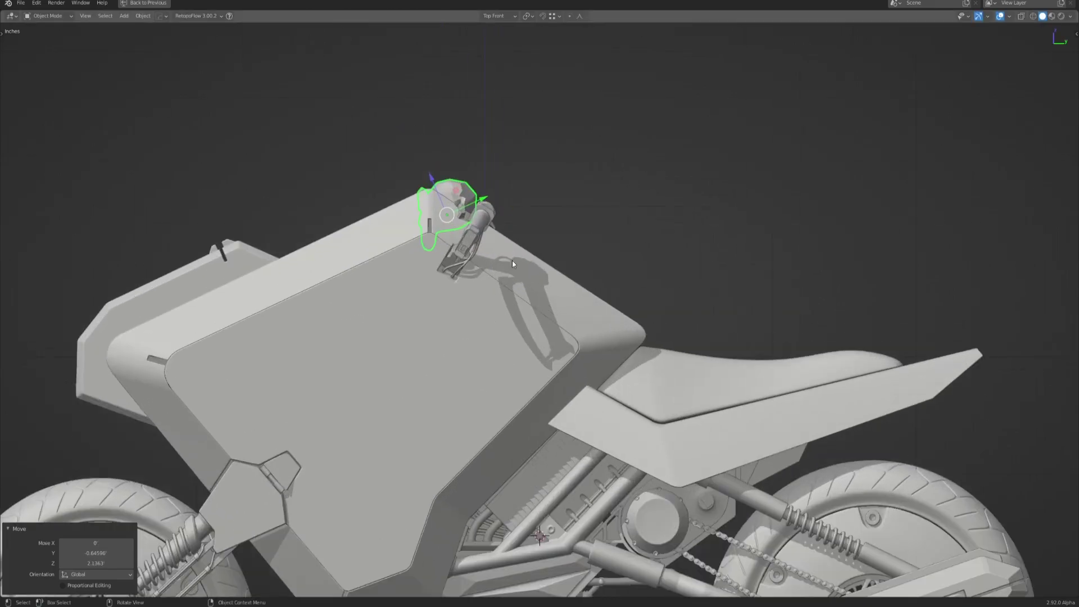
{"action": "key", "text": "KP_1"}
{"action": "key", "text": "g"}
{"action": "left_click", "coordinate": [833, 251]}
Rotate the monkey in side and front views, adjusting its turn about Z.
{"action": "key", "text": "KP_3"}
{"action": "key", "text": "r"}
{"action": "left_click", "coordinate": [538, 333]}
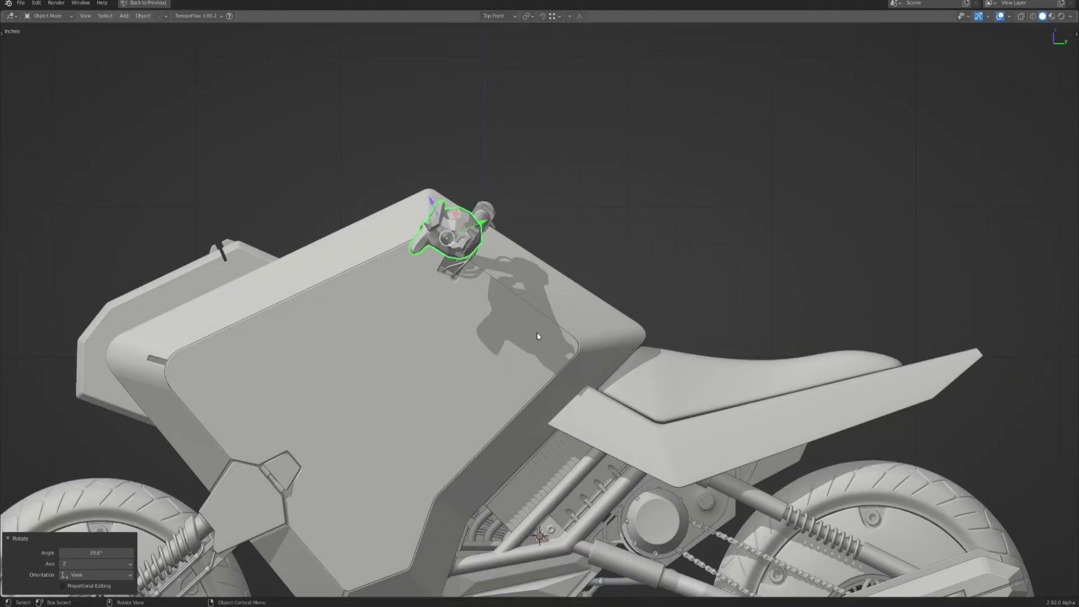
{"action": "key", "text": "KP_1"}
{"action": "key", "text": "r"}
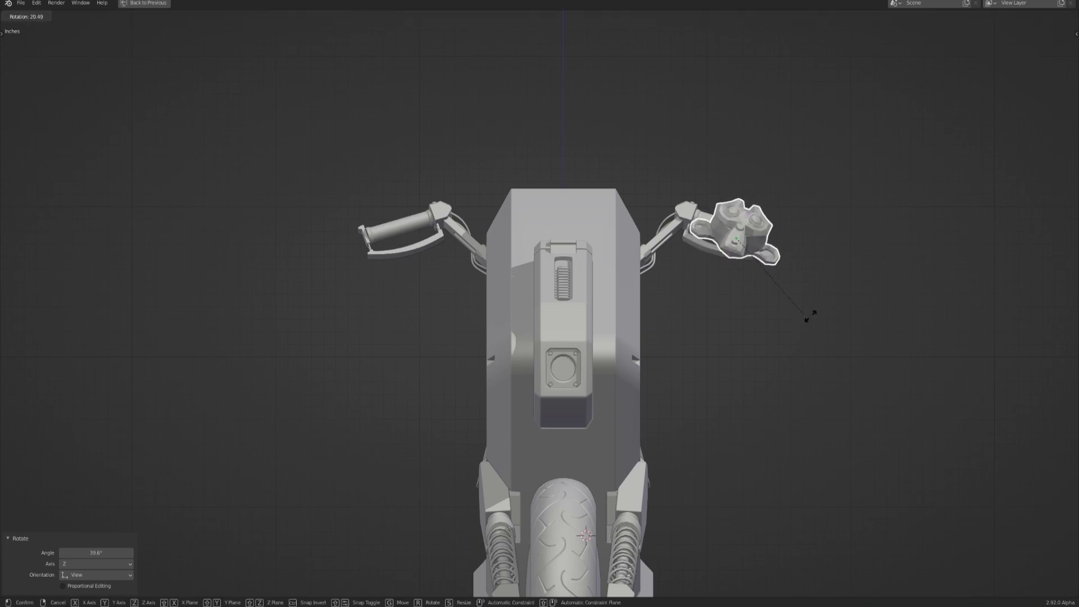
{"action": "left_click", "coordinate": [814, 315]}
{"action": "key", "text": "KP_7"}
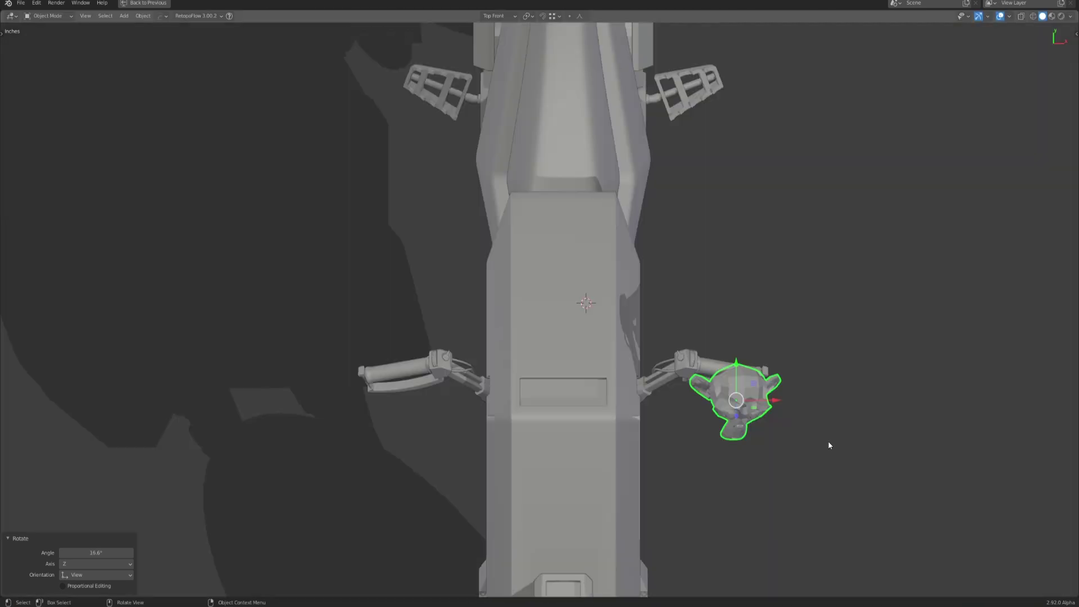
Set Local orientation, rotate the monkey 19.6° about its local Z, and reposition it.
{"action": "left_click", "coordinate": [497, 16]}
{"action": "left_click", "coordinate": [489, 58]}
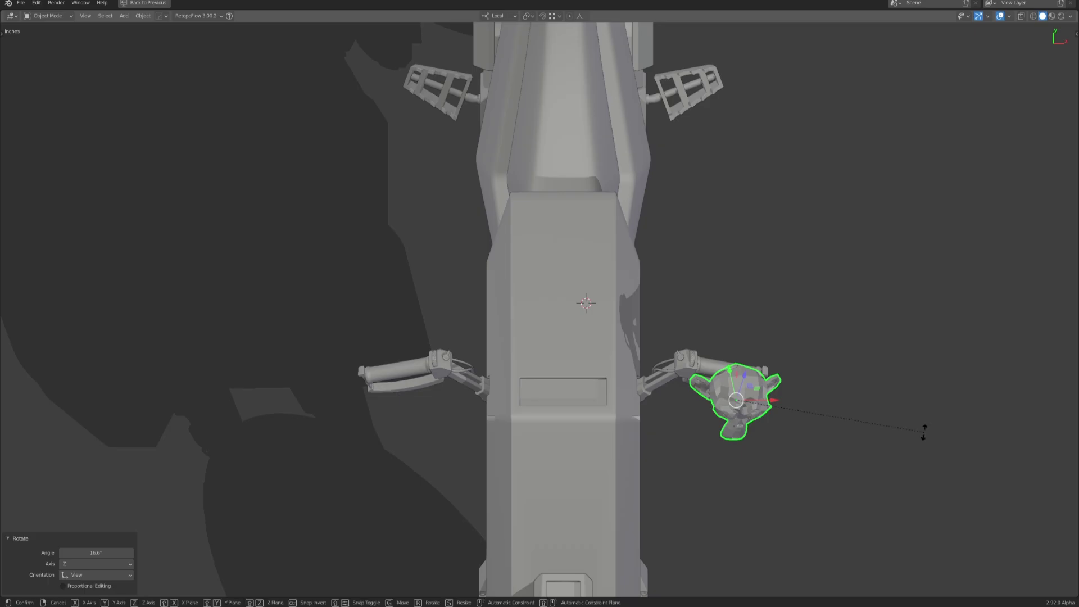
{"action": "key", "text": "r"}
{"action": "key", "text": "z"}
{"action": "left_click", "coordinate": [911, 448]}
{"action": "key", "text": "g"}
{"action": "left_click", "coordinate": [825, 453]}
{"action": "scroll", "coordinate": [737, 377], "scroll_direction": "up", "scroll_amount": 3}
{"action": "middle_click_drag", "start_coordinate": [738, 376], "coordinate": [724, 250]}
Drop the monkey onto the tank top and set the Handlebar orientation from the curved handle.
{"action": "key", "text": "g"}
{"action": "left_click", "coordinate": [632, 331]}
{"action": "left_click", "coordinate": [619, 237]}
{"action": "scroll", "coordinate": [724, 249], "scroll_direction": "up", "scroll_amount": 1}
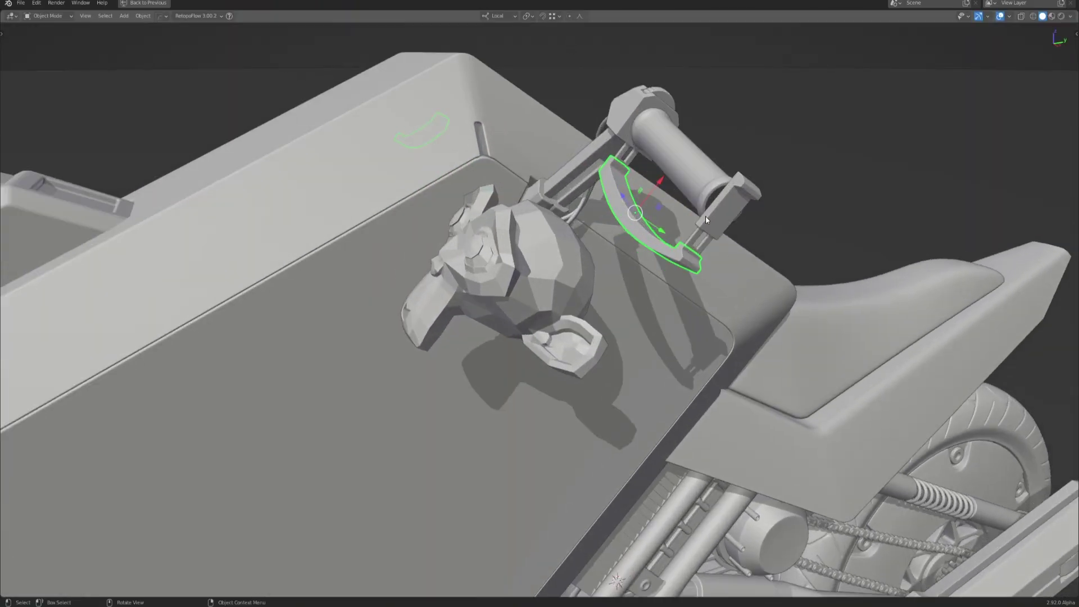
{"action": "left_click", "coordinate": [506, 17]}
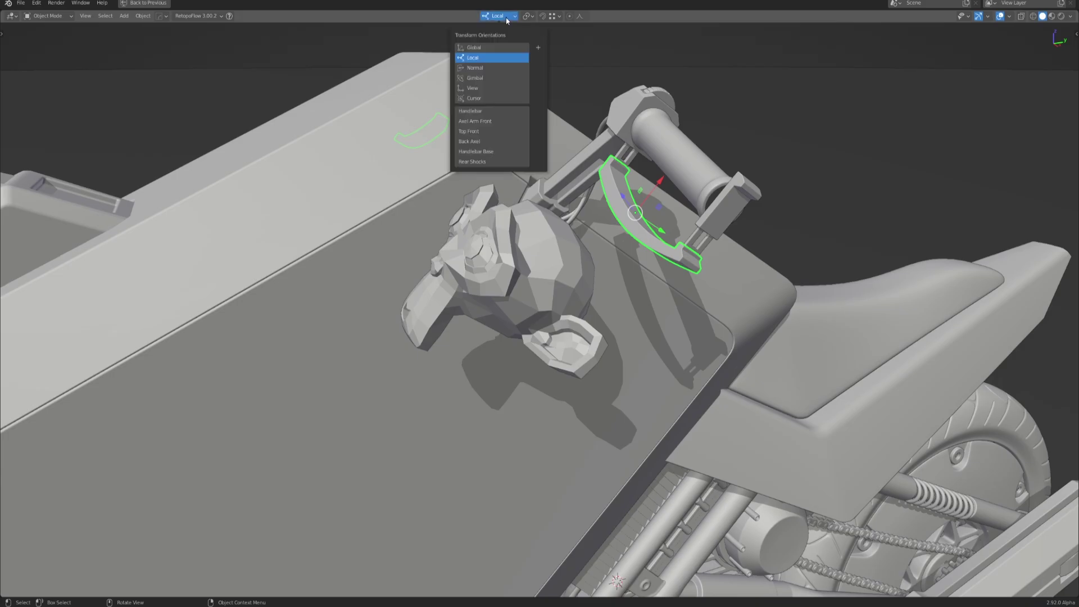
{"action": "left_click", "coordinate": [491, 112]}
Align the monkey head to the Handlebar transform orientation.
{"action": "left_click", "coordinate": [520, 269]}
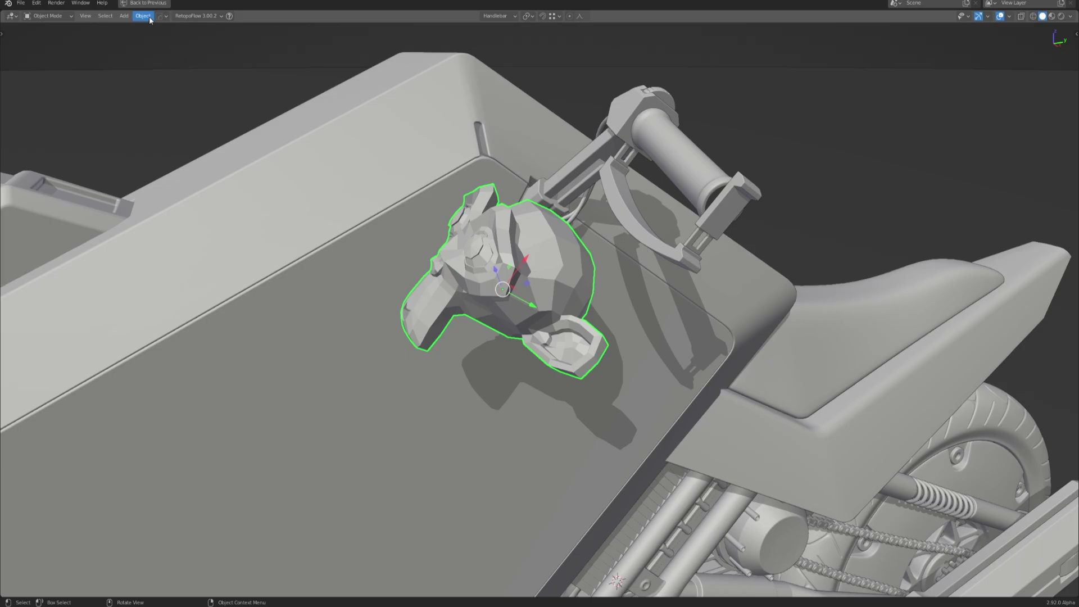
{"action": "left_click", "coordinate": [143, 16]}
{"action": "mouse_move", "coordinate": [150, 29]}
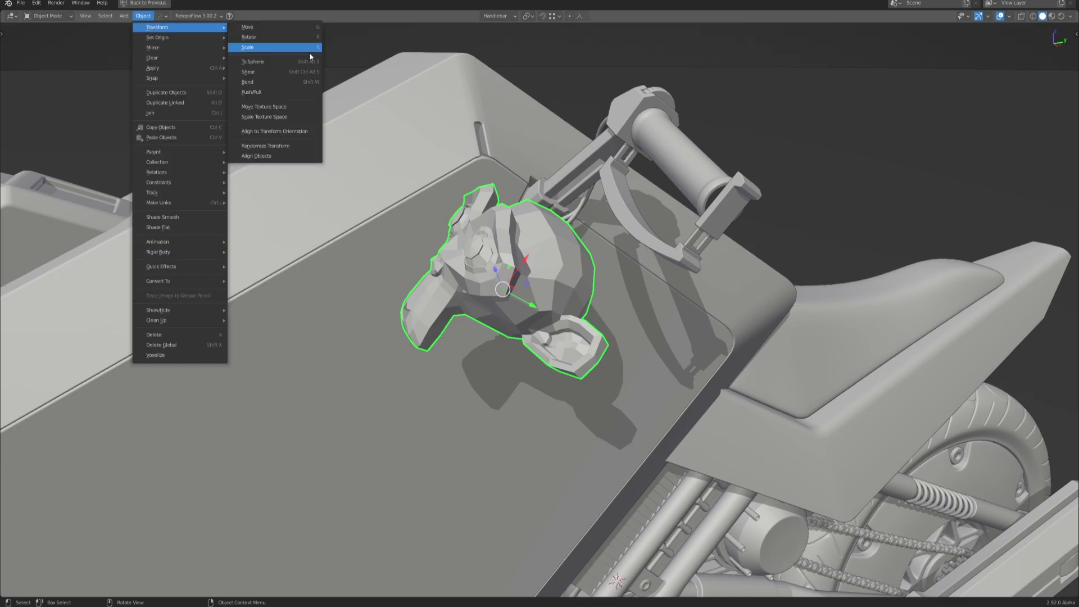
{"action": "left_click", "coordinate": [306, 133]}
{"action": "middle_click_drag", "start_coordinate": [726, 304], "coordinate": [764, 326]}
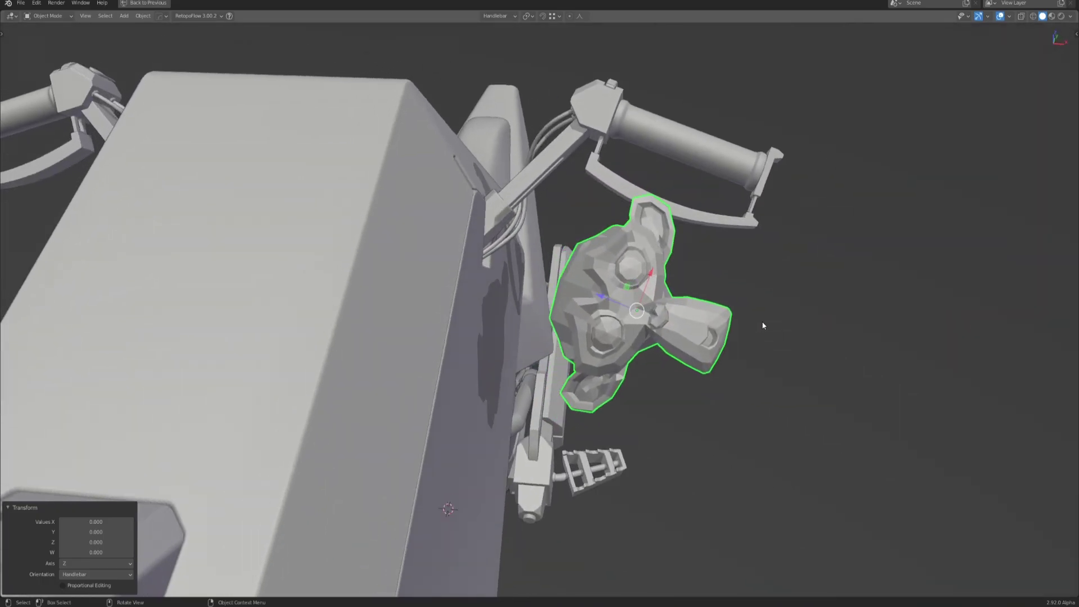
Rotate the monkey 90° about Y (R90Y) and move it up against the handlebar.
{"action": "type", "text": "r90"}
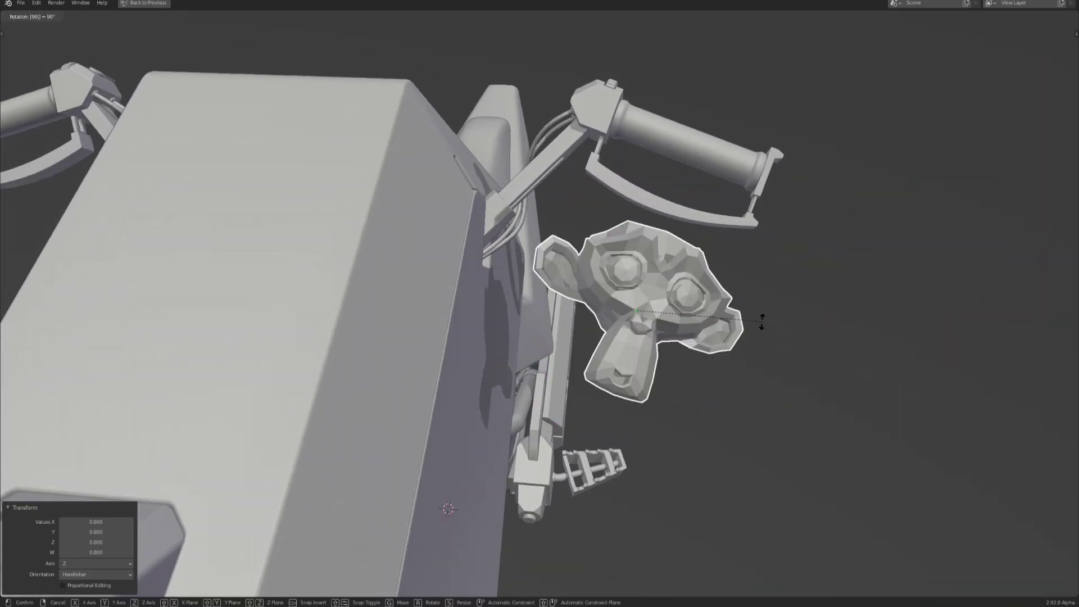
{"action": "type", "text": "y"}
{"action": "key", "text": "Return"}
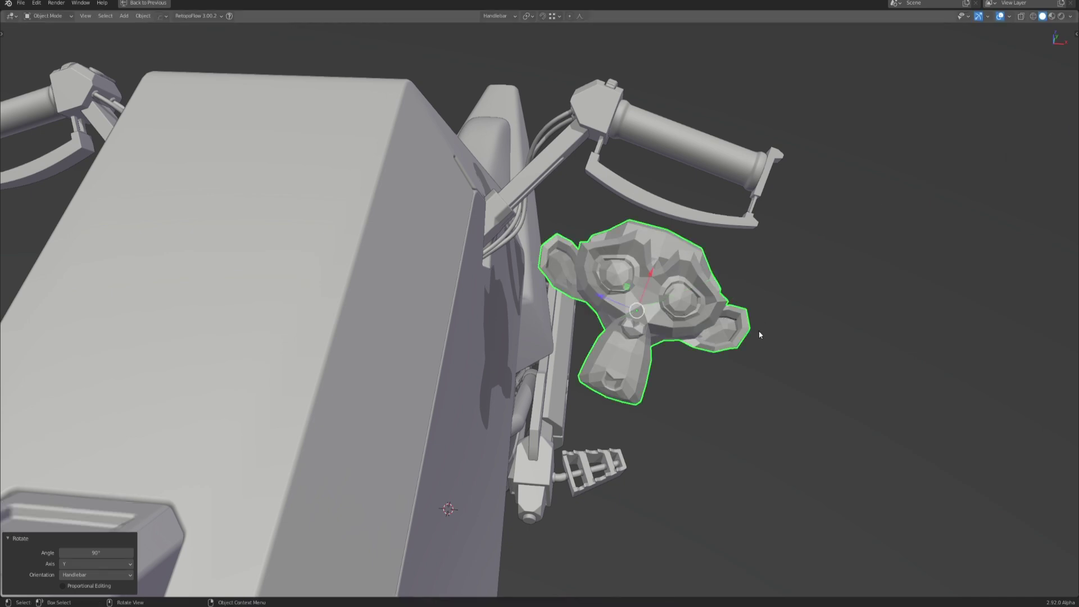
{"action": "middle_click_drag", "start_coordinate": [761, 335], "coordinate": [619, 225]}
{"action": "key", "text": "g"}
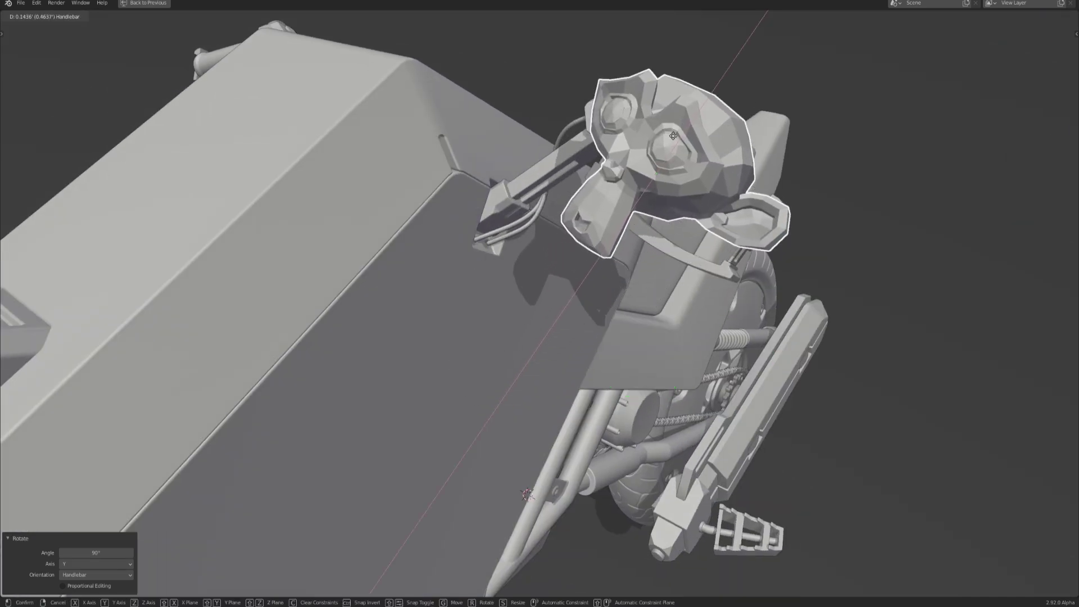
{"action": "left_click", "coordinate": [687, 129]}
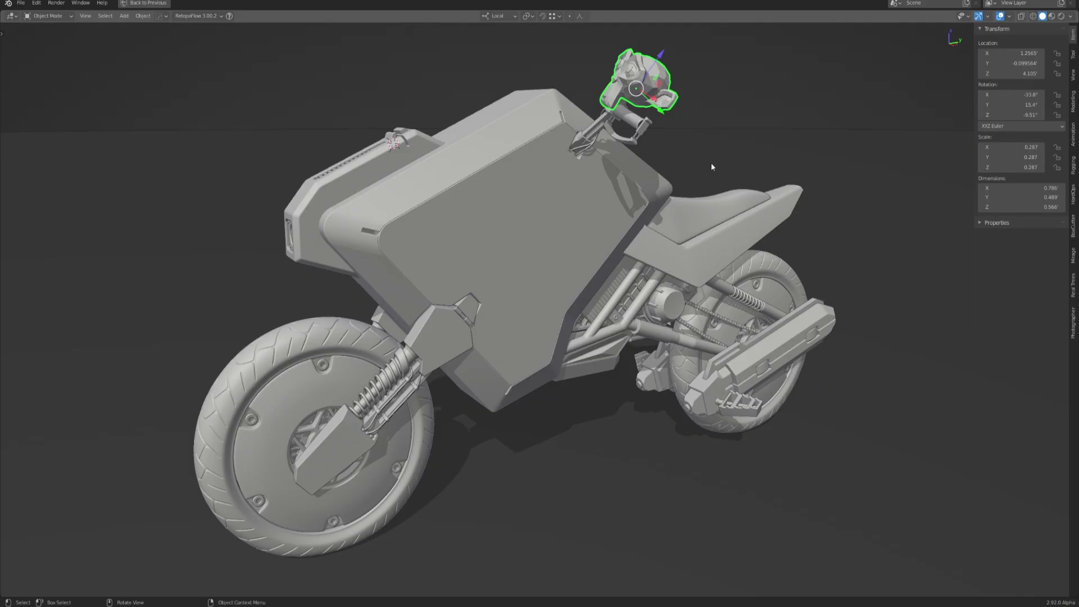
Add a small rotated cube and move it with the monkey head to the right.
{"action": "middle_click_drag", "start_coordinate": [710, 167], "coordinate": [742, 117]}
{"action": "key", "text": "shift+a"}
{"action": "mouse_move", "coordinate": [742, 118]}
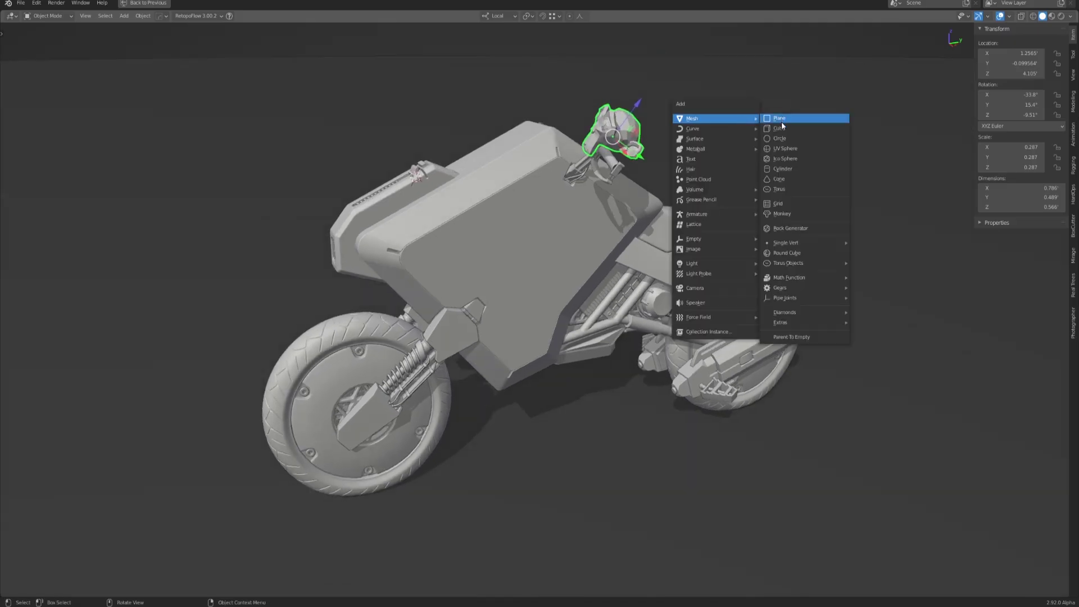
{"action": "left_click", "coordinate": [782, 130]}
{"action": "key", "text": "s"}
{"action": "key", "text": "r"}
{"action": "key", "text": "r"}
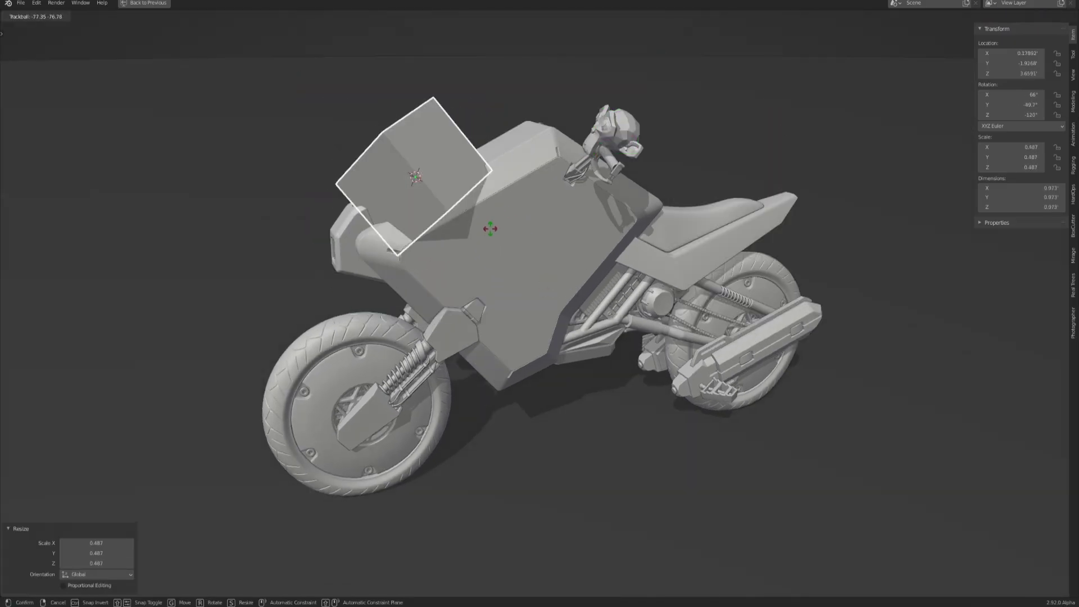
{"action": "left_click", "coordinate": [554, 178]}
{"action": "left_click", "coordinate": [609, 136], "text": "shift"}
{"action": "middle_click_drag", "start_coordinate": [524, 241], "coordinate": [574, 247]}
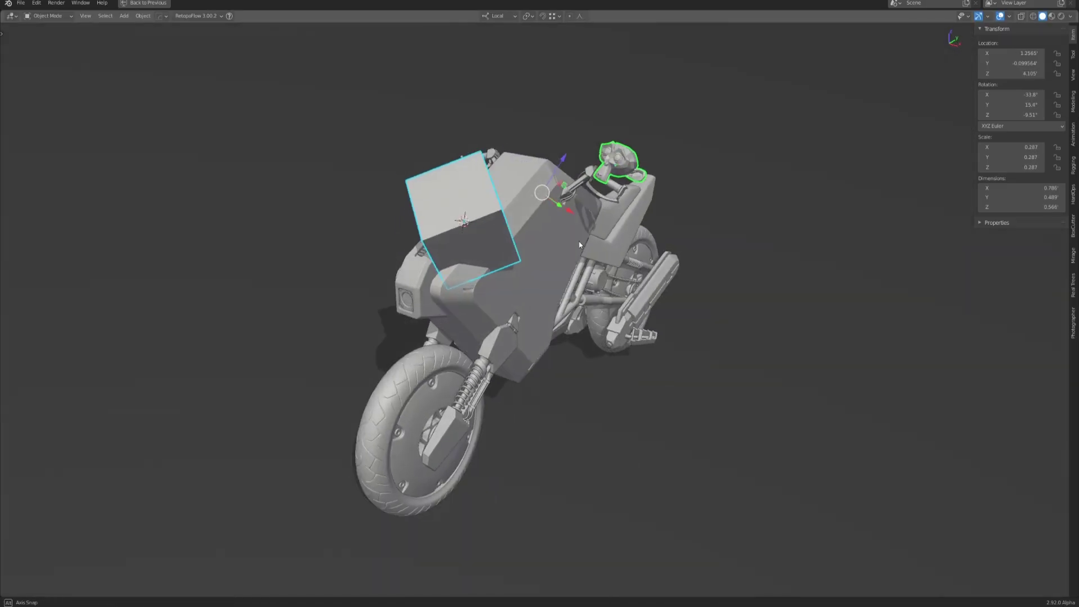
{"action": "key", "text": "g"}
{"action": "left_click", "coordinate": [631, 375]}
Select the monkey and cube with the front fork active, pivoting on the active element.
{"action": "middle_click_drag", "start_coordinate": [543, 351], "coordinate": [641, 233]}
{"action": "scroll", "coordinate": [619, 391], "scroll_direction": "up", "scroll_amount": 2}
{"action": "scroll", "coordinate": [608, 309], "scroll_direction": "up", "scroll_amount": 2}
{"action": "left_click", "coordinate": [482, 219]}
{"action": "left_click", "coordinate": [819, 89]}
{"action": "left_click", "coordinate": [771, 173], "text": "shift"}
{"action": "left_click", "coordinate": [539, 268], "text": "shift"}
{"action": "middle_click_drag", "start_coordinate": [565, 251], "coordinate": [528, 245]}
{"action": "middle_click_drag", "start_coordinate": [529, 245], "coordinate": [588, 35], "text": "ctrl"}
{"action": "left_click", "coordinate": [530, 17]}
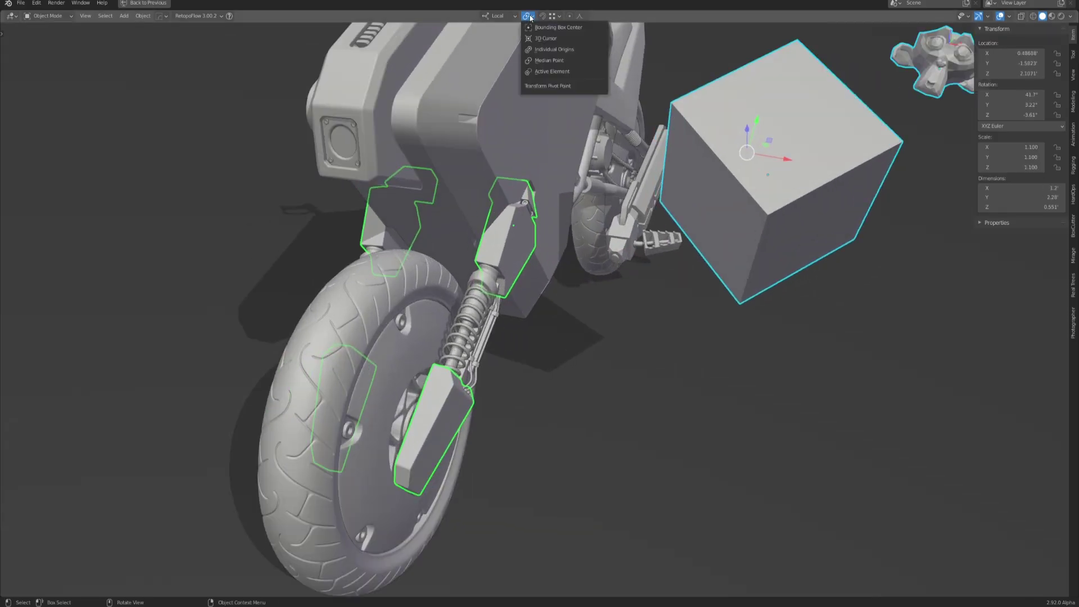
{"action": "left_click", "coordinate": [566, 72]}
Rotate the cube and monkey to the fork's orientation with Align to Transform Orientation.
{"action": "middle_click_drag", "start_coordinate": [582, 226], "coordinate": [536, 177]}
{"action": "middle_click_drag", "start_coordinate": [613, 298], "coordinate": [669, 337], "text": "ctrl"}
{"action": "left_click", "coordinate": [143, 16]}
{"action": "mouse_move", "coordinate": [163, 27]}
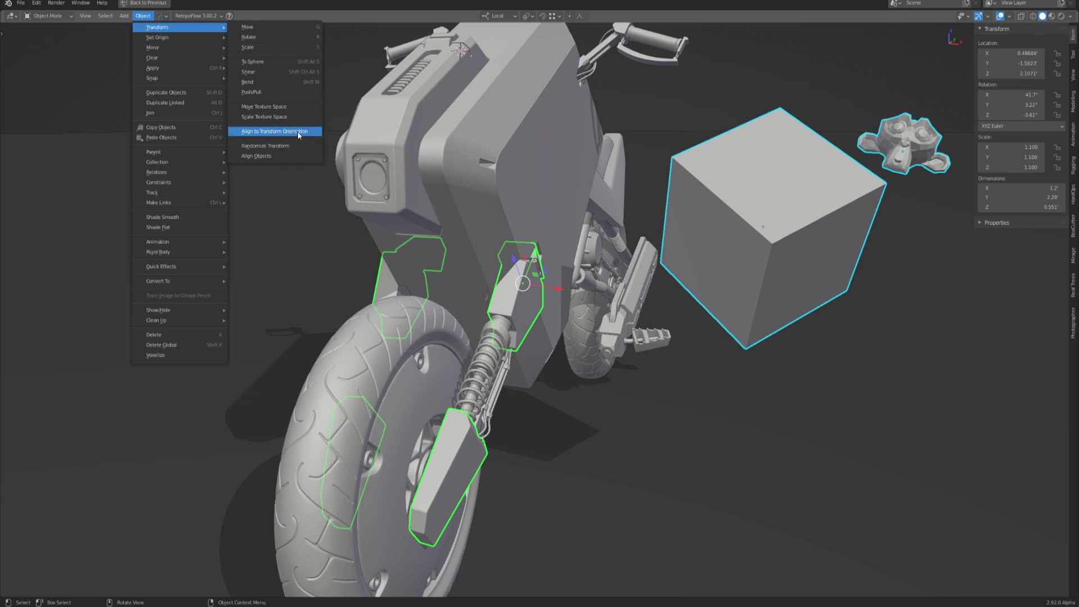
{"action": "left_click", "coordinate": [286, 131]}
Slide the cube beside the fork and drop the monkey head lower along Z.
{"action": "middle_click_drag", "start_coordinate": [748, 292], "coordinate": [706, 316]}
{"action": "left_click", "coordinate": [748, 338]}
{"action": "left_click_drag", "start_coordinate": [776, 247], "coordinate": [744, 339]}
{"action": "left_click_drag", "start_coordinate": [768, 389], "coordinate": [683, 360]}
{"action": "left_click", "coordinate": [936, 151]}
{"action": "key", "text": "g"}
{"action": "key", "text": "z"}
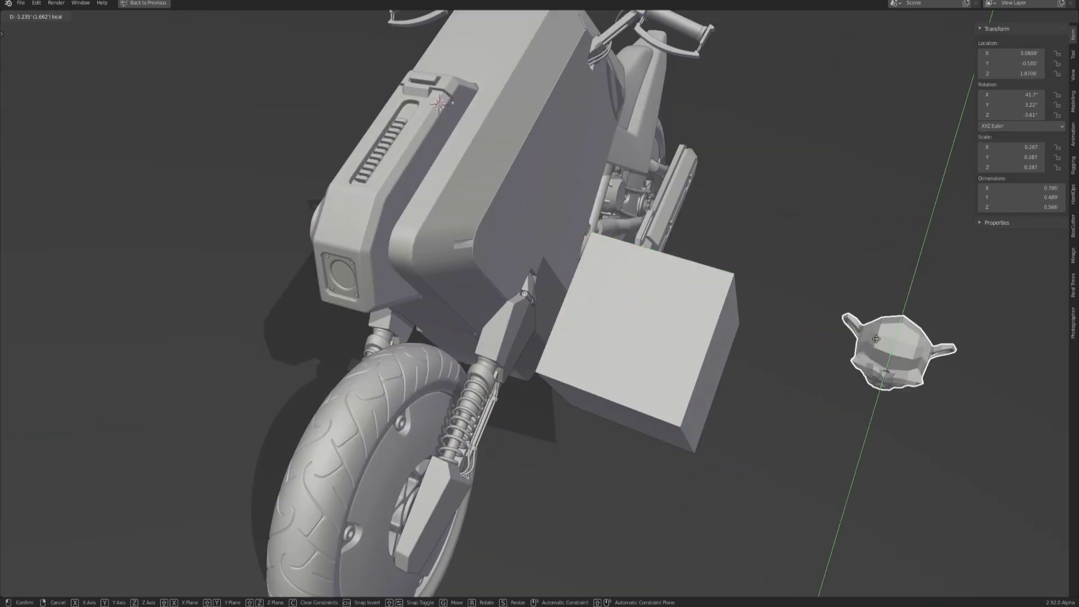
{"action": "left_click", "coordinate": [868, 413]}
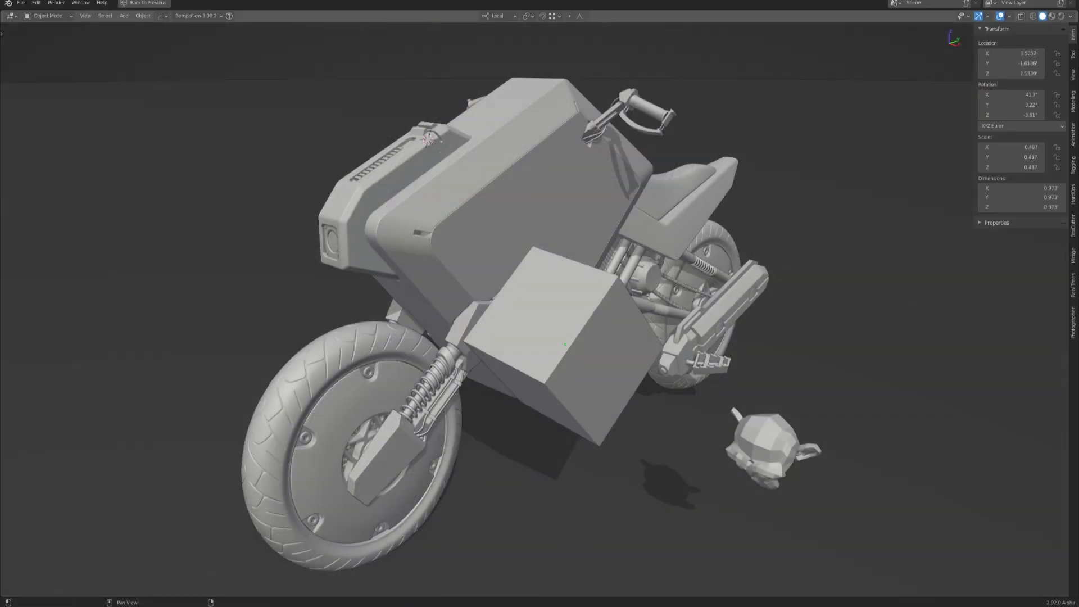
Snap the cube against the bike's side while moving it.
{"action": "left_click", "coordinate": [556, 16]}
{"action": "left_click", "coordinate": [595, 371]}
{"action": "middle_click_drag", "start_coordinate": [595, 372], "coordinate": [595, 336]}
{"action": "key", "text": "g"}
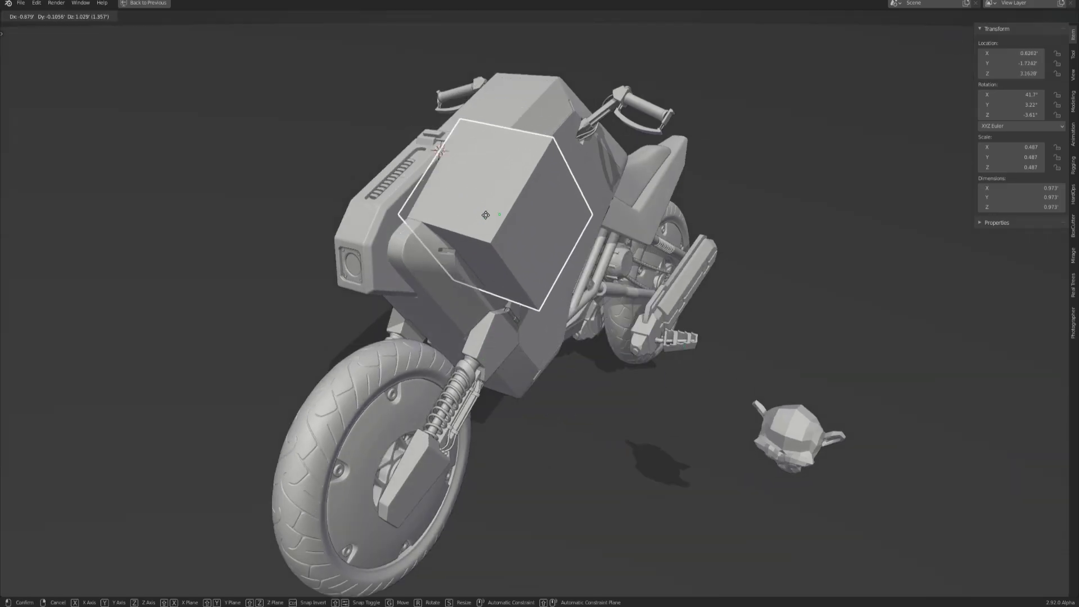
{"action": "key", "text": "ctrl"}
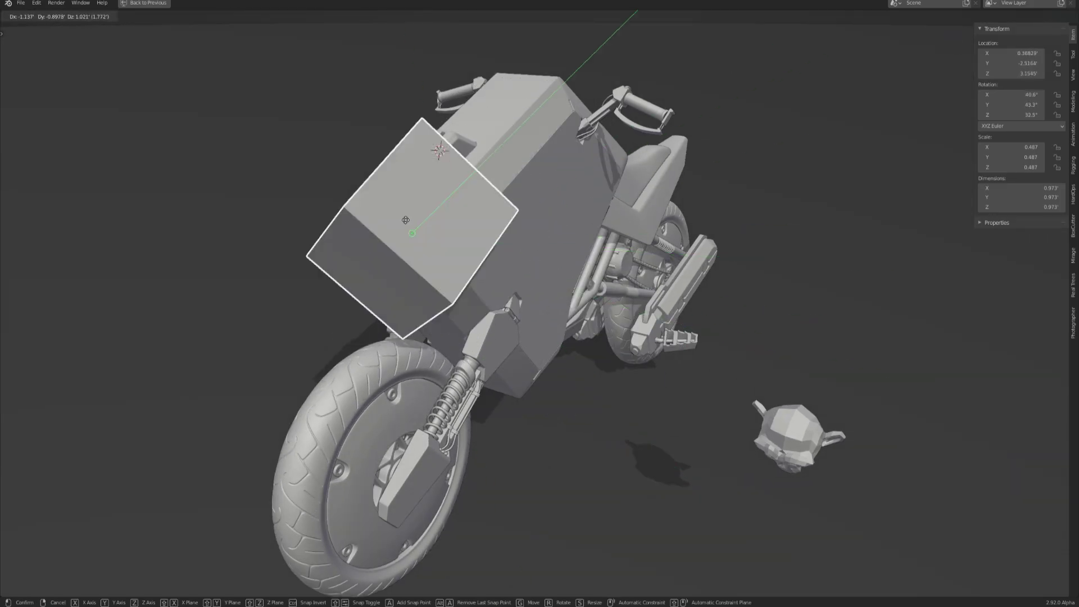
{"action": "left_click", "coordinate": [574, 232]}
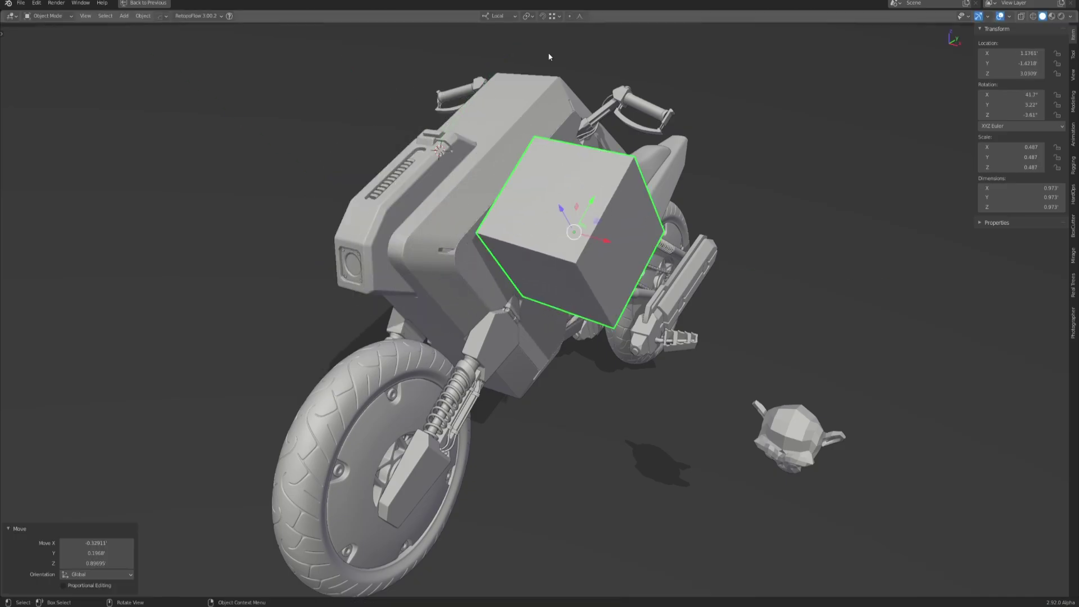
Switch snapping to Face and drop the cube and monkey head onto the tank.
{"action": "left_click", "coordinate": [553, 16]}
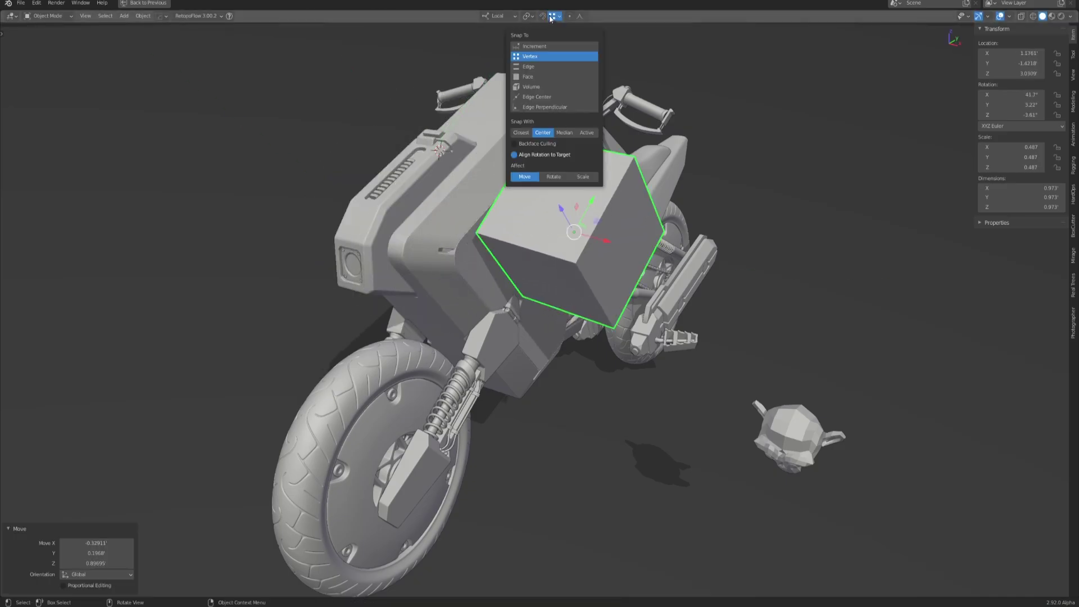
{"action": "left_click", "coordinate": [538, 78]}
{"action": "middle_click_drag", "start_coordinate": [583, 253], "coordinate": [559, 233]}
{"action": "key", "text": "g"}
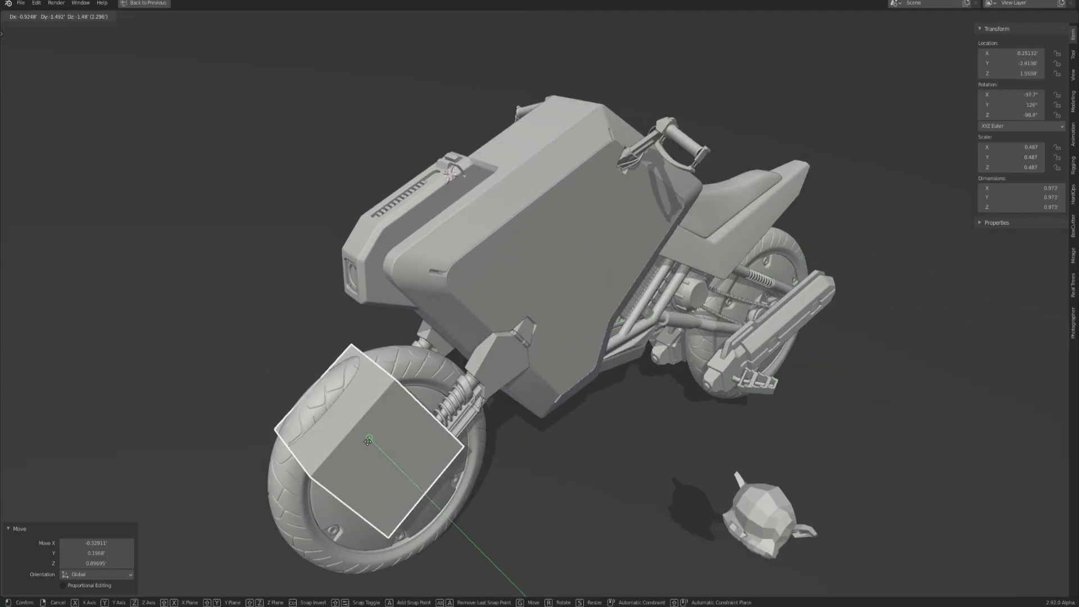
{"action": "left_click", "coordinate": [582, 267]}
{"action": "left_click", "coordinate": [771, 515]}
{"action": "key", "text": "g"}
{"action": "left_click", "coordinate": [458, 249]}
Snap the monkey head to the tank top using Vertex snapping without rotation alignment.
{"action": "middle_click_drag", "start_coordinate": [692, 365], "coordinate": [679, 333]}
{"action": "middle_click_drag", "start_coordinate": [643, 281], "coordinate": [629, 320]}
{"action": "scroll", "coordinate": [555, 262], "scroll_direction": "up", "scroll_amount": 3}
{"action": "scroll", "coordinate": [554, 262], "scroll_direction": "down", "scroll_amount": 3}
{"action": "left_click", "coordinate": [558, 16]}
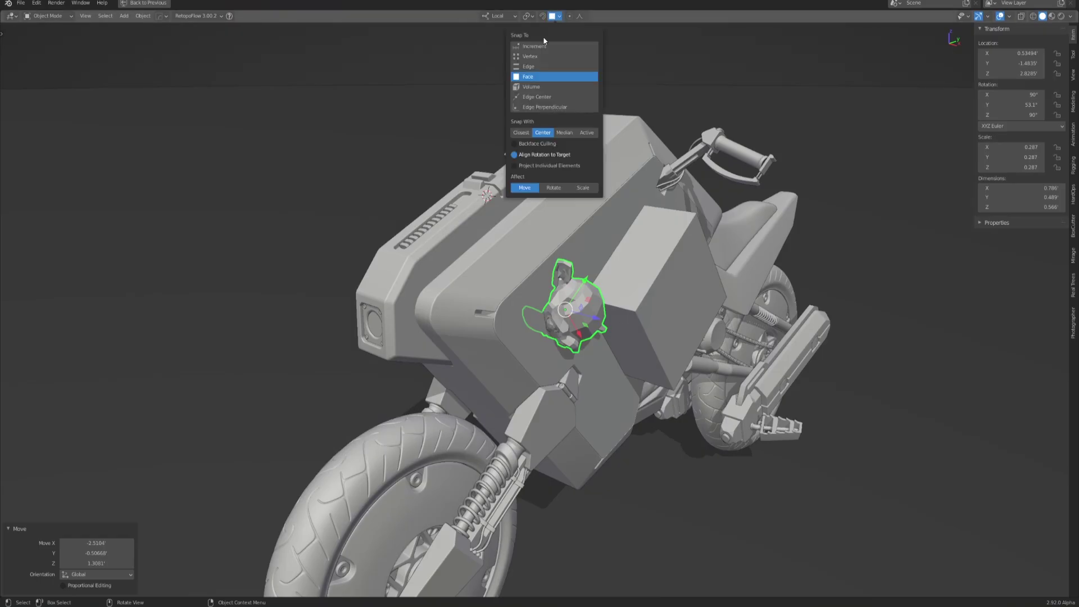
{"action": "left_click", "coordinate": [532, 57]}
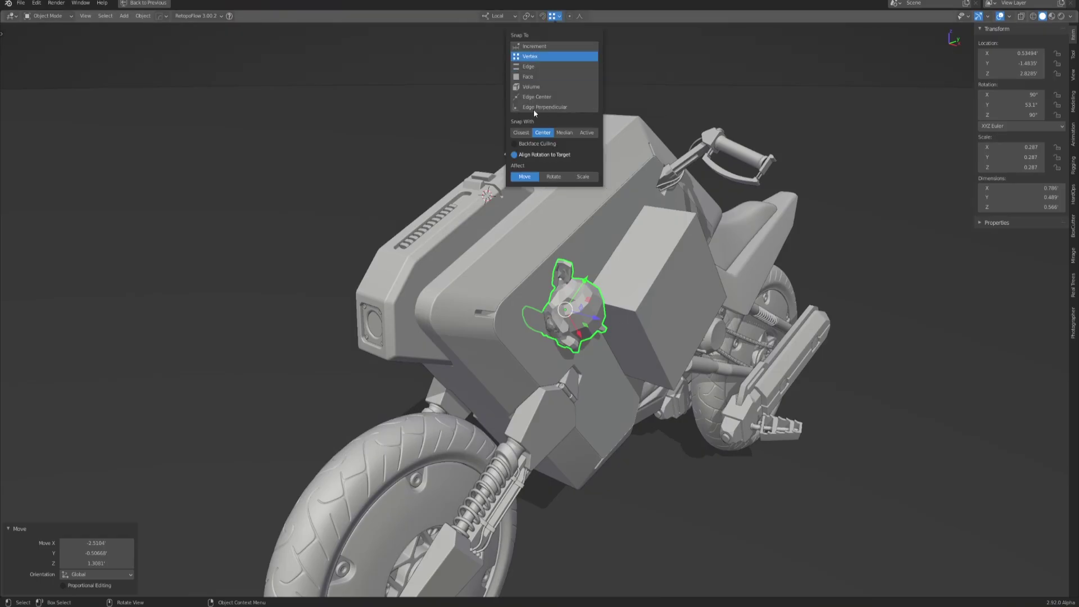
{"action": "left_click", "coordinate": [534, 153]}
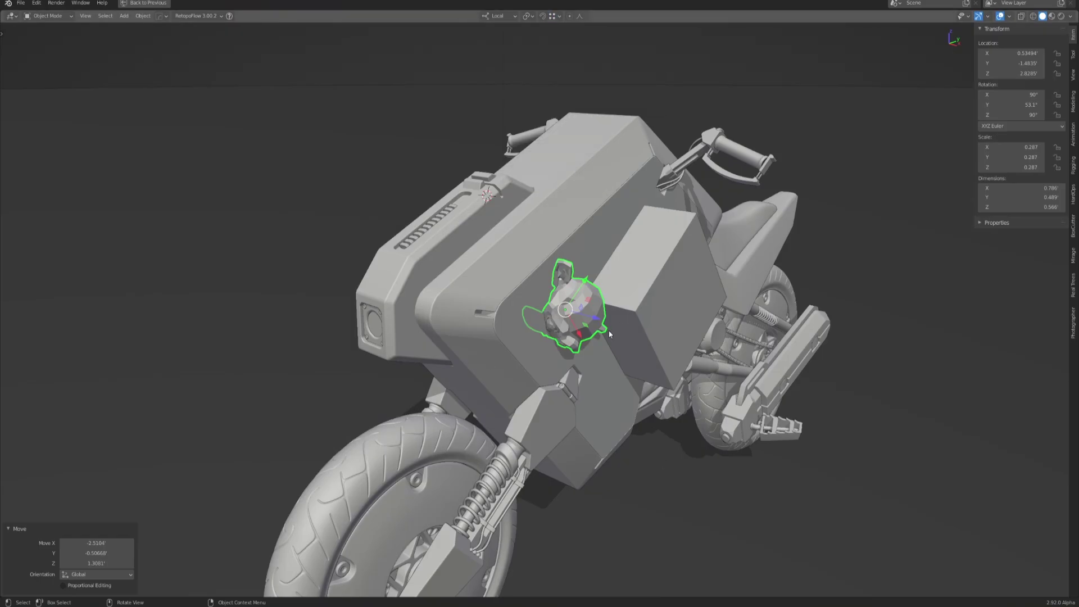
{"action": "middle_click_drag", "start_coordinate": [609, 333], "coordinate": [607, 343]}
{"action": "key", "text": "g"}
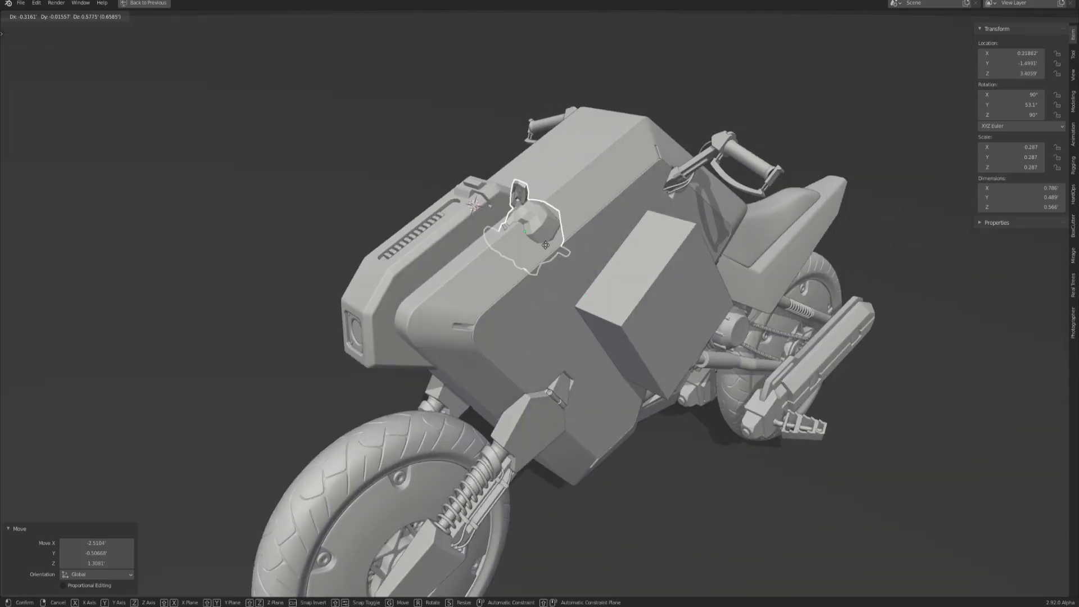
{"action": "left_click", "coordinate": [559, 253]}
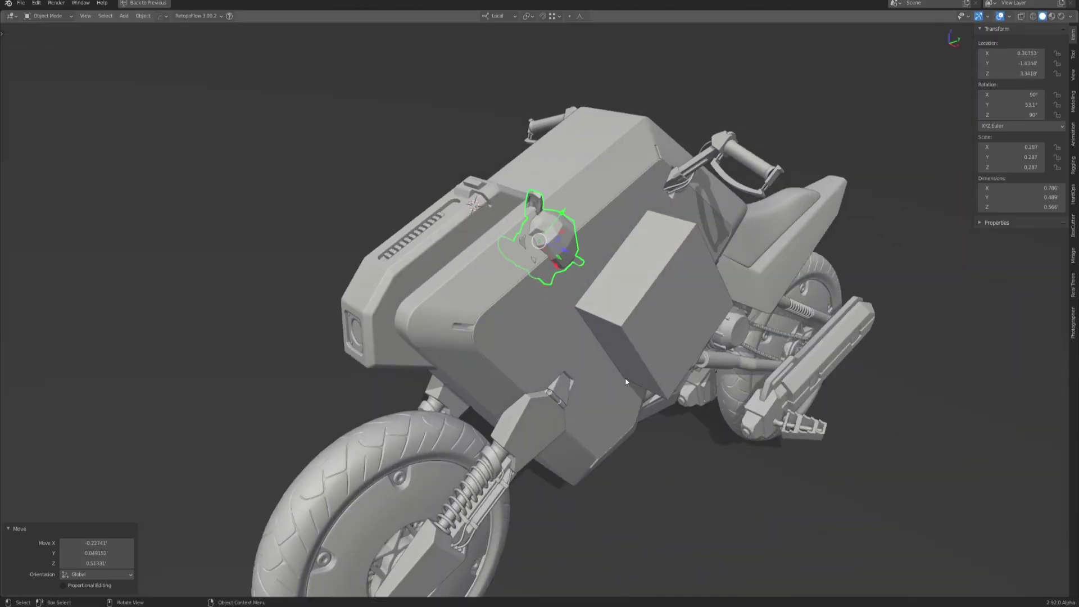
Delete the cube and monkey head together.
{"action": "left_click", "coordinate": [555, 18]}
{"action": "middle_click_drag", "start_coordinate": [611, 243], "coordinate": [625, 281]}
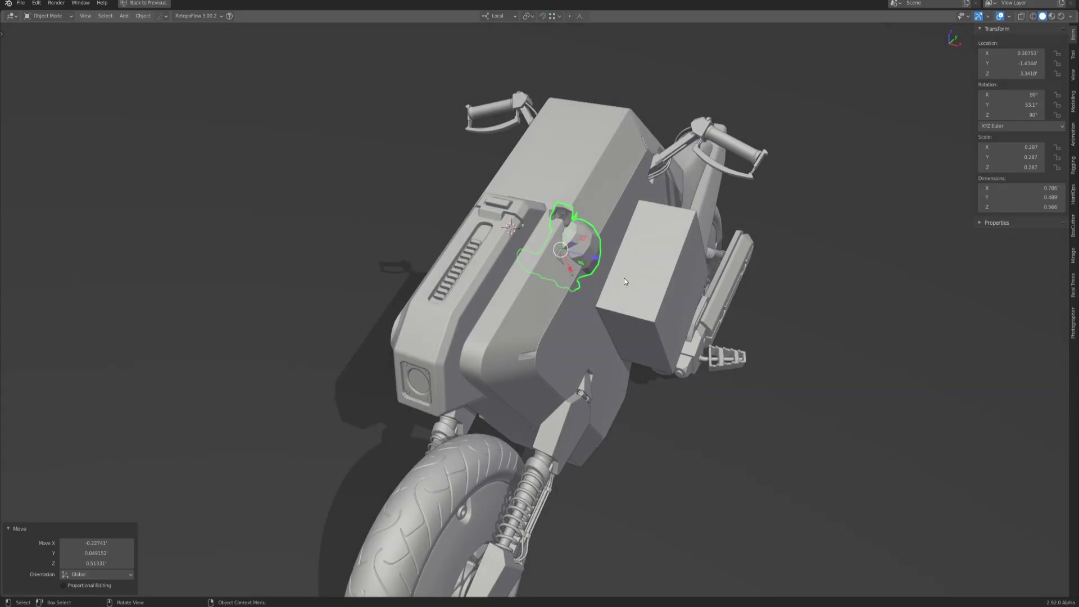
{"action": "left_click", "coordinate": [642, 286], "text": "shift"}
{"action": "key", "text": "Delete"}
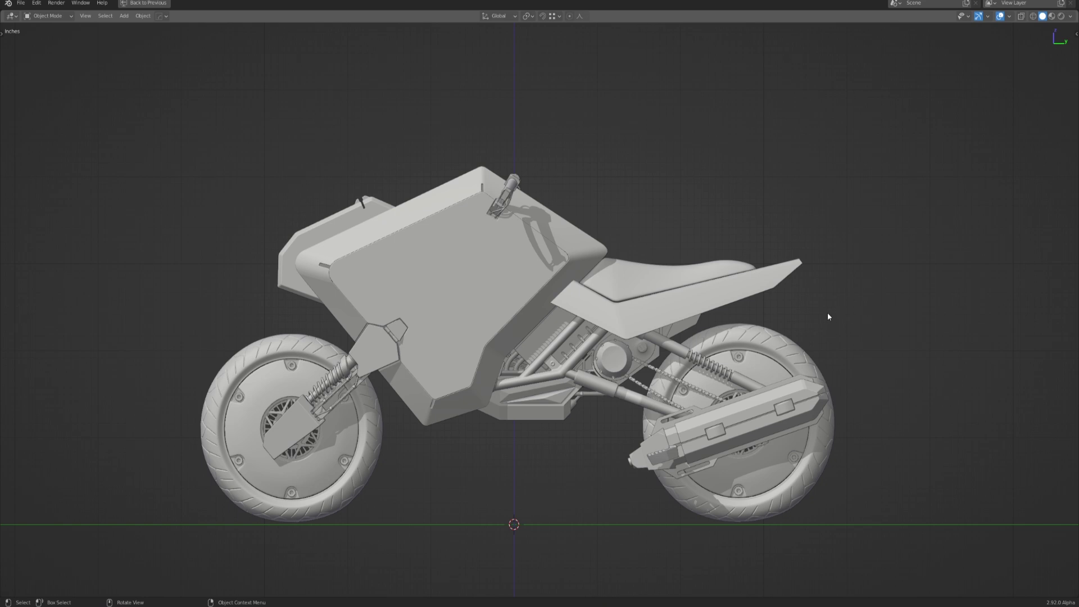
Add a small cube and place it above the seat.
{"action": "middle_click_drag", "start_coordinate": [827, 315], "coordinate": [737, 238]}
{"action": "key", "text": "shift+a"}
{"action": "mouse_move", "coordinate": [737, 238]}
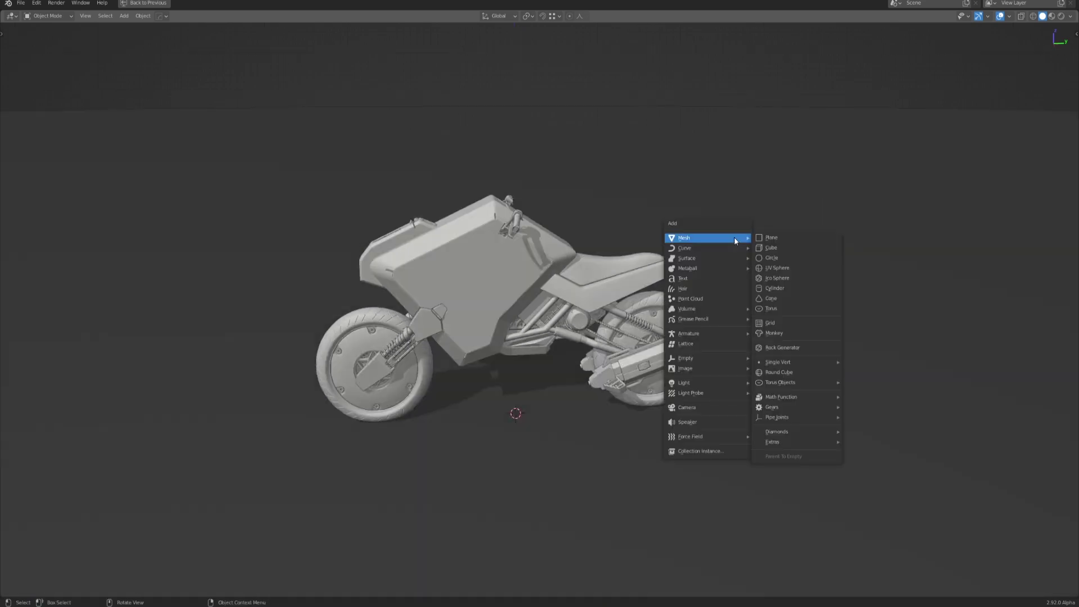
{"action": "left_click", "coordinate": [776, 249]}
{"action": "key", "text": "s"}
{"action": "left_click", "coordinate": [609, 443]}
{"action": "key", "text": "g"}
{"action": "left_click", "coordinate": [745, 133]}
Duplicate the cube four times, scattering the copies around the bike.
{"action": "mouse_move", "coordinate": [717, 219]}
{"action": "middle_mouse_down"}
{"action": "mouse_move", "coordinate": [712, 227]}
{"action": "mouse_move", "coordinate": [734, 230]}
{"action": "middle_mouse_up"}
{"action": "middle_click_drag", "start_coordinate": [734, 231], "coordinate": [604, 234], "text": "shift"}
{"action": "key", "text": "shift+d"}
{"action": "left_click", "coordinate": [754, 259]}
{"action": "middle_click_drag", "start_coordinate": [721, 273], "coordinate": [735, 294]}
{"action": "key", "text": "shift+d"}
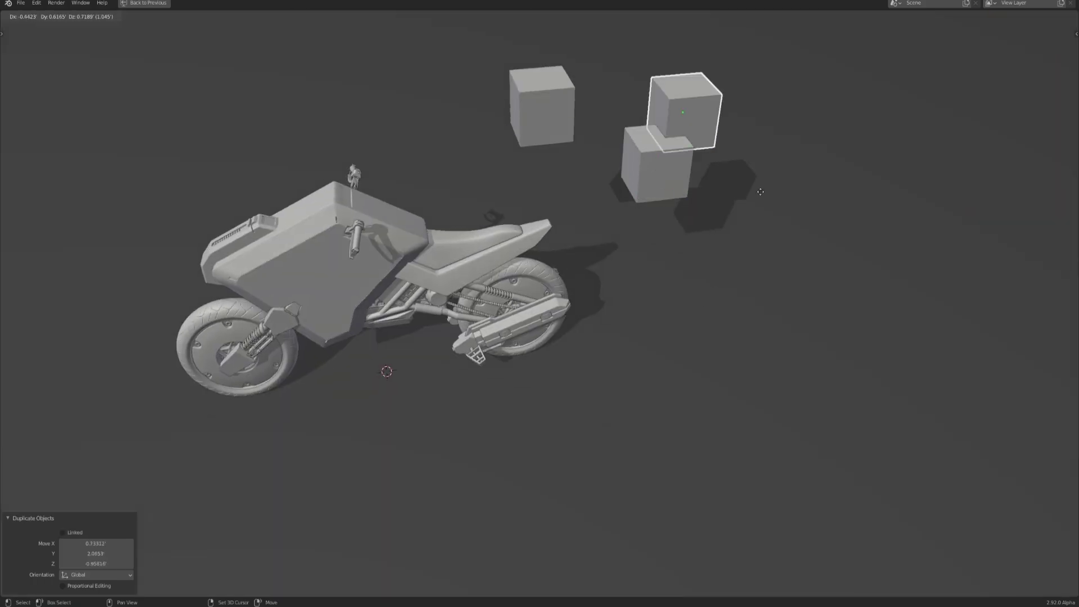
{"action": "left_click", "coordinate": [830, 108]}
{"action": "key", "text": "shift+d"}
{"action": "left_click", "coordinate": [934, 273]}
{"action": "key", "text": "shift+d"}
{"action": "left_click", "coordinate": [1048, 180]}
{"action": "middle_click_drag", "start_coordinate": [835, 156], "coordinate": [739, 264], "text": "shift"}
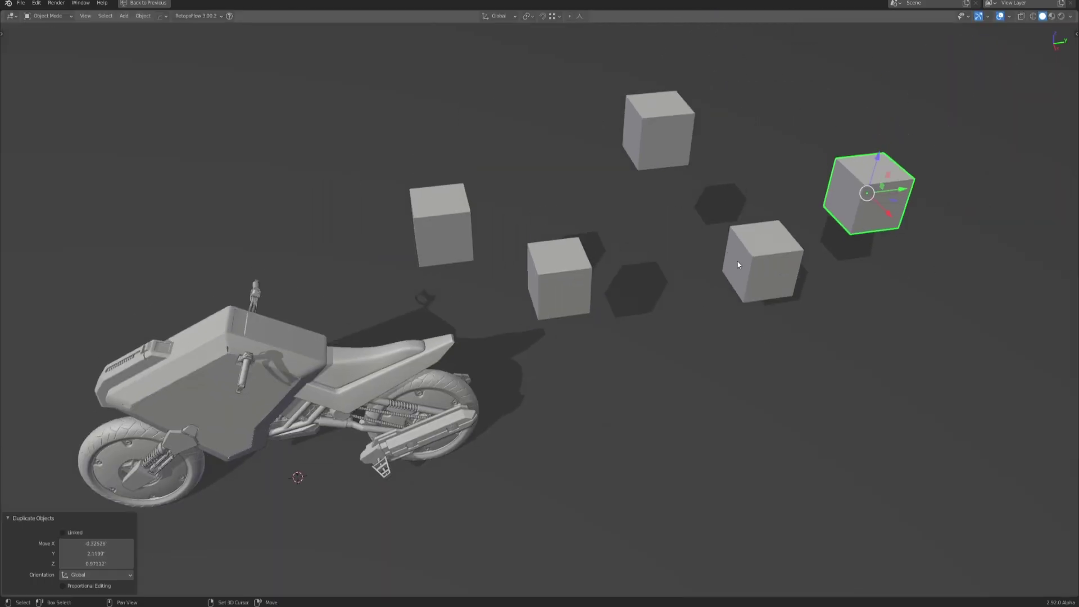
Line up the cubes to the left cube using Align Objects.
{"action": "left_click", "coordinate": [739, 263], "text": "shift"}
{"action": "left_click", "coordinate": [643, 137], "text": "shift"}
{"action": "left_click", "coordinate": [539, 307], "text": "shift"}
{"action": "left_click", "coordinate": [411, 230], "text": "shift"}
{"action": "left_click", "coordinate": [143, 15]}
{"action": "mouse_move", "coordinate": [163, 27]}
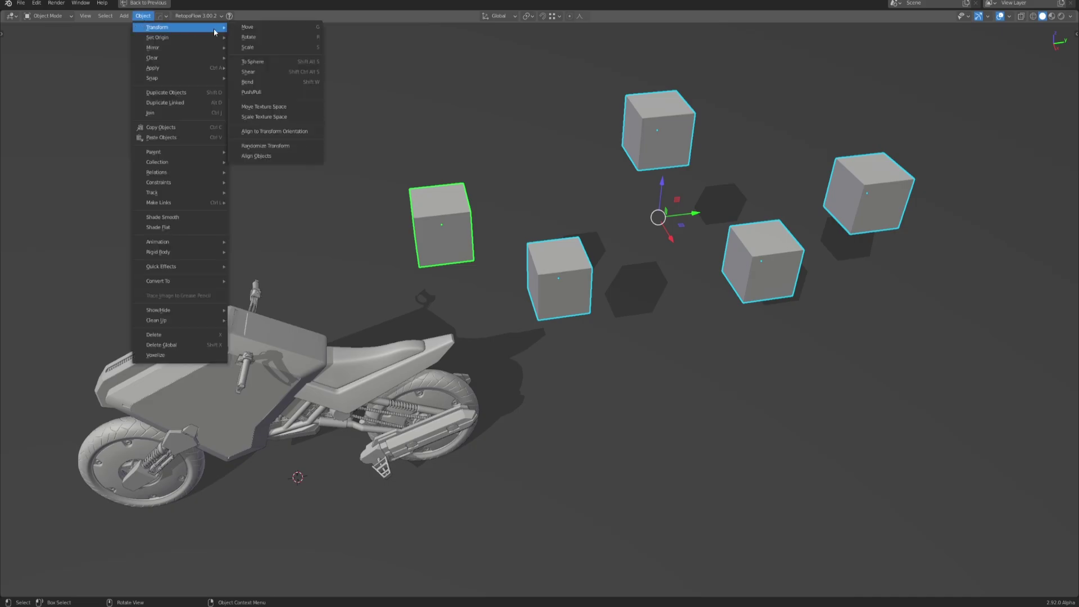
{"action": "left_click", "coordinate": [257, 156]}
Change the alignment to the Y axis, then the Z axis, checking front and side views.
{"action": "middle_click_drag", "start_coordinate": [706, 397], "coordinate": [580, 349]}
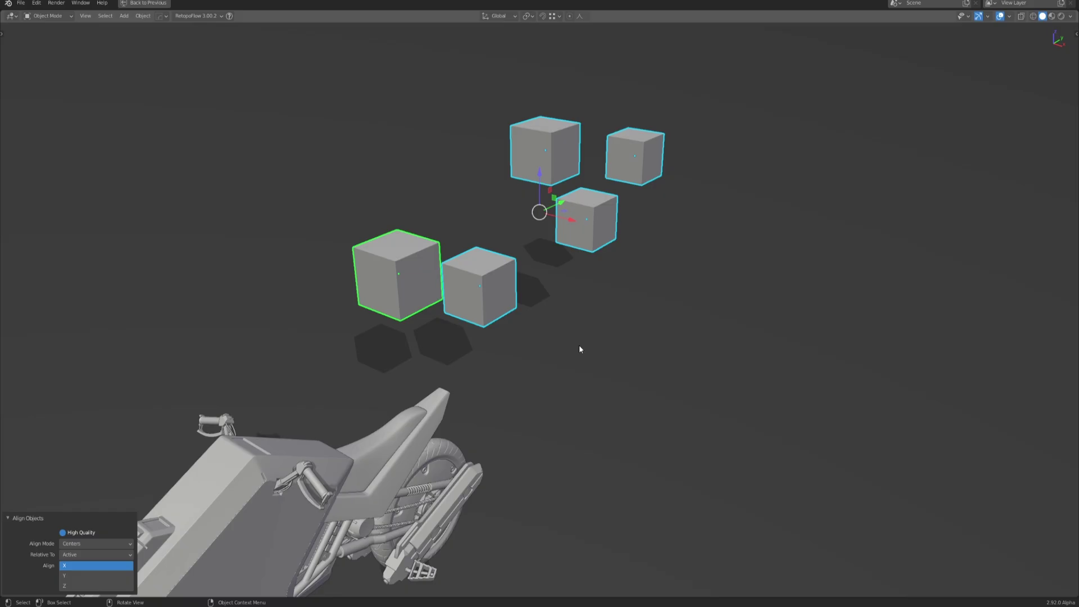
{"action": "middle_click_drag", "start_coordinate": [617, 364], "coordinate": [759, 450]}
{"action": "key", "text": "KP_1"}
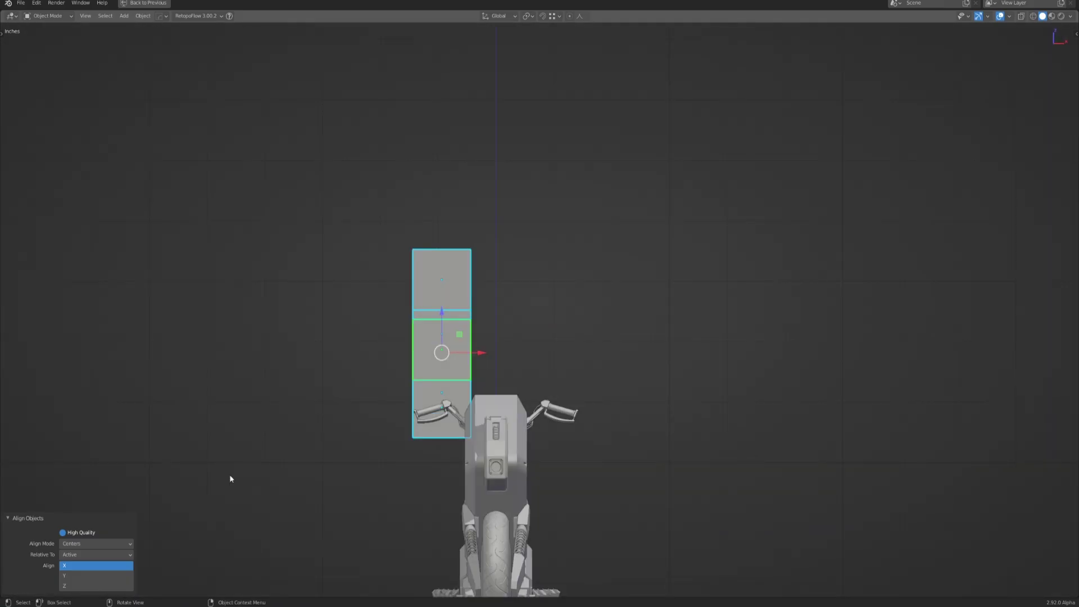
{"action": "left_click", "coordinate": [95, 576]}
{"action": "middle_click_drag", "start_coordinate": [697, 318], "coordinate": [543, 375]}
{"action": "key", "text": "KP_3"}
{"action": "left_click", "coordinate": [96, 586]}
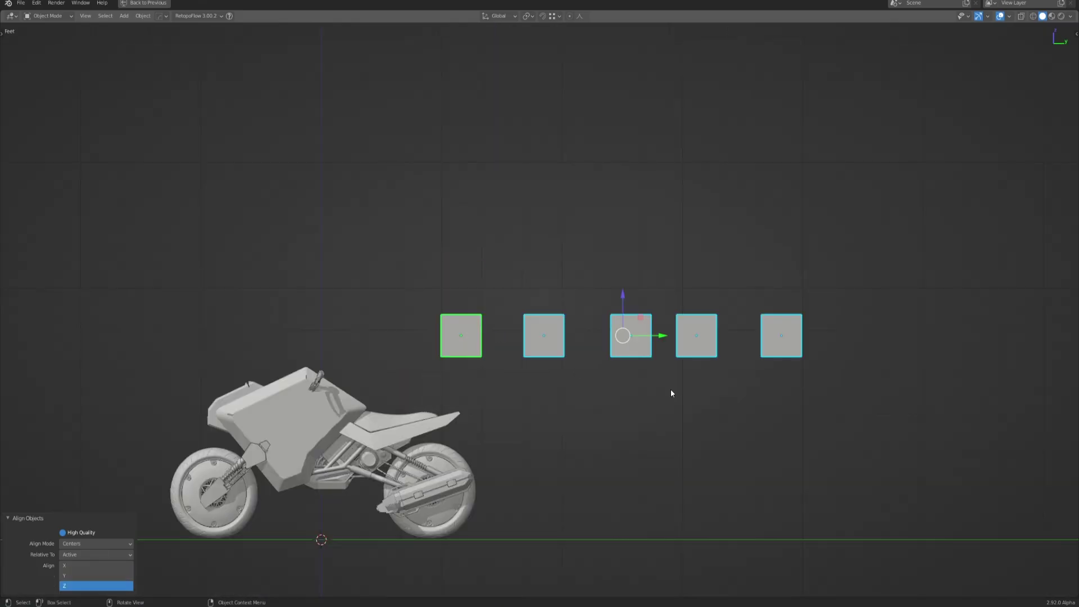
{"action": "middle_click_drag", "start_coordinate": [693, 343], "coordinate": [755, 355]}
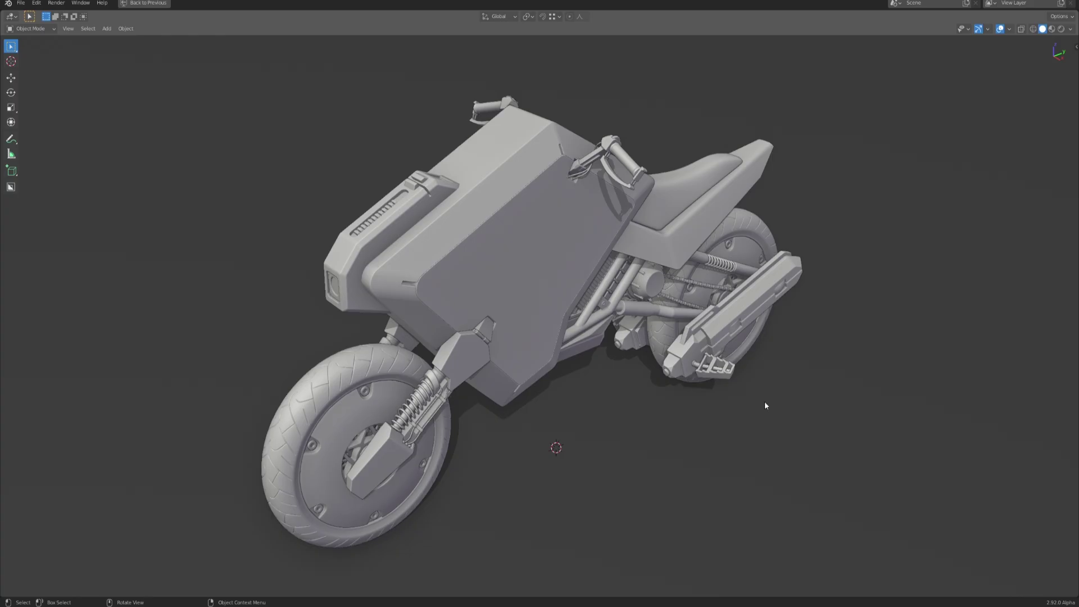
Tilt the 3D cursor to 39.7° X and 8.7° Y in the sidebar.
{"action": "middle_click_drag", "start_coordinate": [686, 464], "coordinate": [680, 429]}
{"action": "key", "text": "n"}
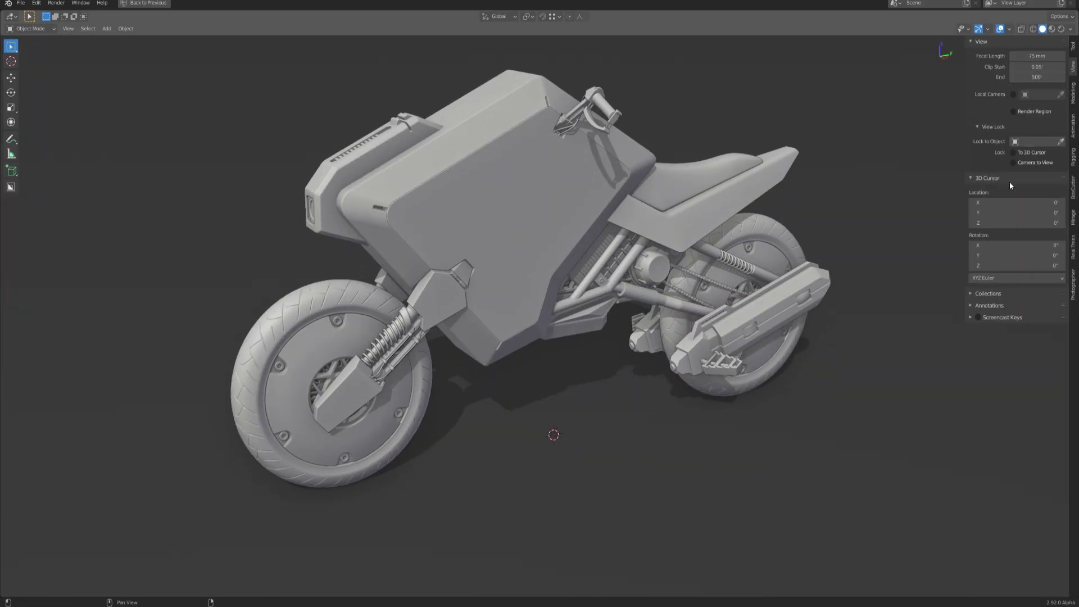
{"action": "middle_click_drag", "start_coordinate": [799, 387], "coordinate": [665, 357]}
{"action": "scroll", "coordinate": [718, 352], "scroll_direction": "up", "scroll_amount": 2}
{"action": "mouse_move", "coordinate": [1026, 246]}
{"action": "left_mouse_down"}
{"action": "mouse_move", "coordinate": [1049, 246]}
{"action": "mouse_move", "coordinate": [1040, 256]}
{"action": "left_mouse_up"}
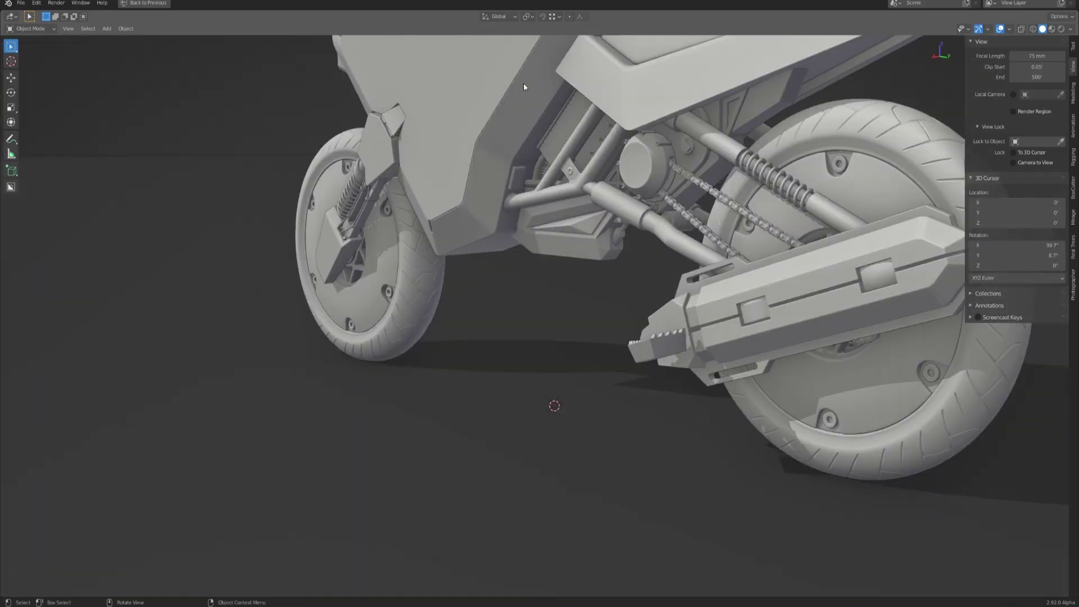
Set the pivot to the 3D cursor and select the front fork assembly.
{"action": "left_click", "coordinate": [527, 16]}
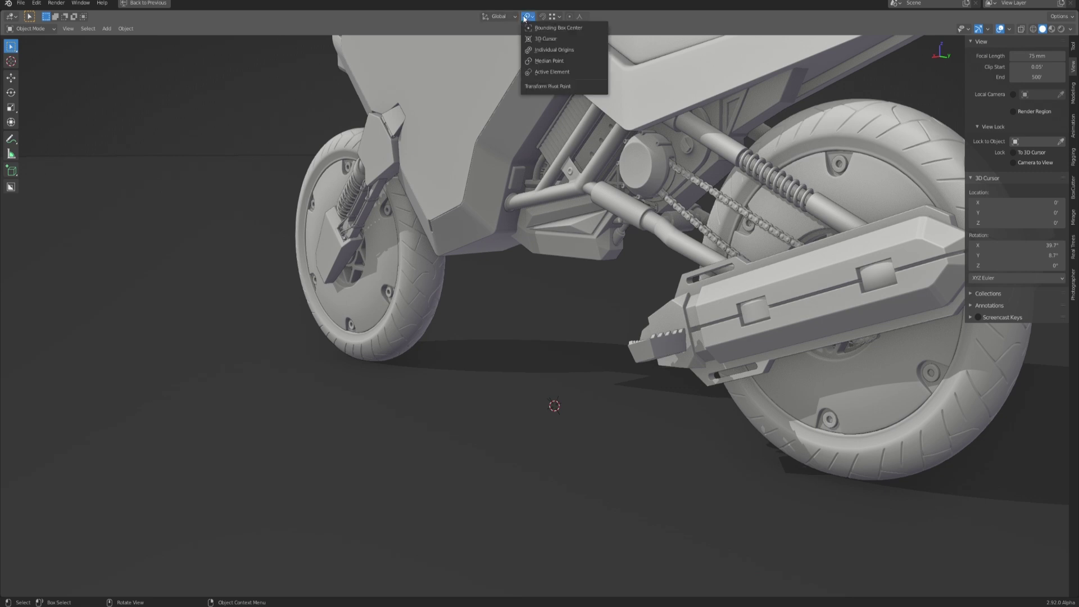
{"action": "left_click", "coordinate": [546, 39]}
{"action": "scroll", "coordinate": [585, 244], "scroll_direction": "down", "scroll_amount": 3}
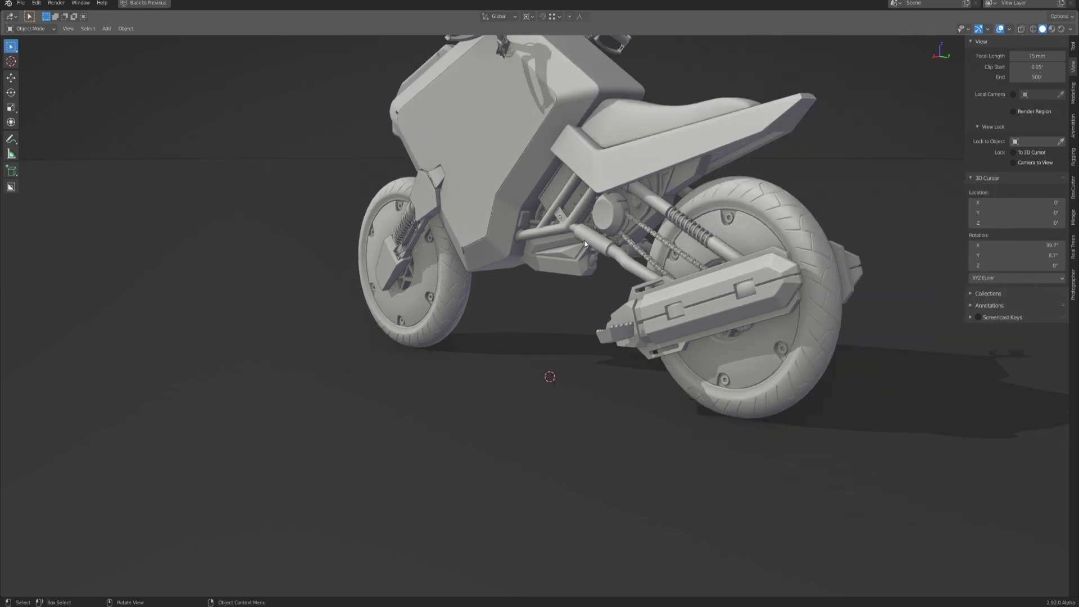
{"action": "scroll", "coordinate": [585, 244], "scroll_direction": "down", "scroll_amount": 3}
{"action": "left_click", "coordinate": [487, 140]}
{"action": "middle_click_drag", "start_coordinate": [626, 276], "coordinate": [703, 315]}
{"action": "left_click", "coordinate": [717, 330]}
{"action": "left_click", "coordinate": [339, 308]}
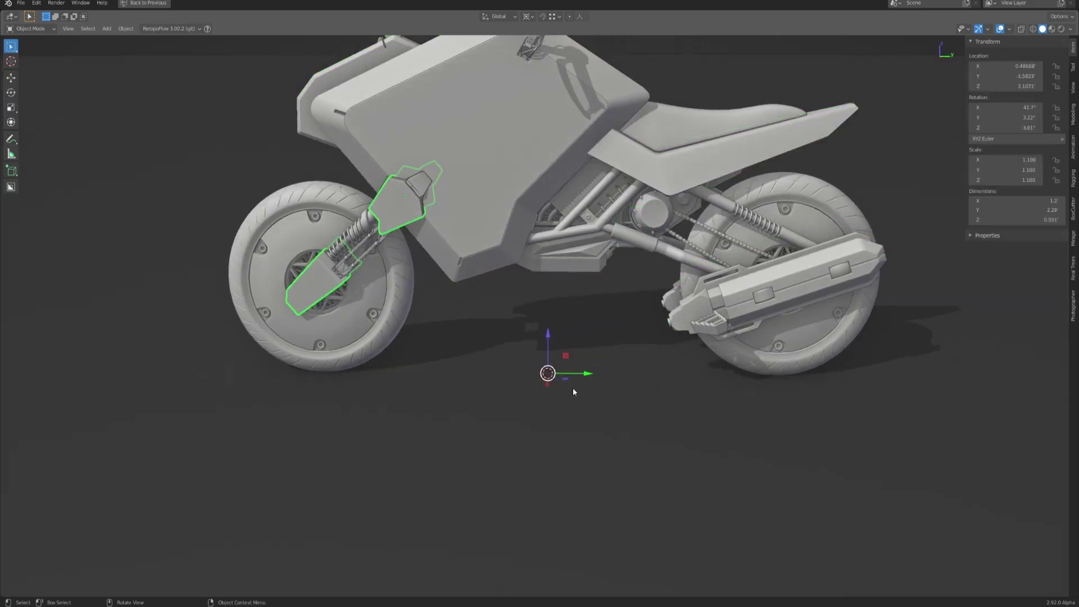
Set pivot to Median Point and transform orientation to Cursor.
{"action": "left_click", "coordinate": [528, 16]}
{"action": "left_click", "coordinate": [565, 61]}
{"action": "left_click", "coordinate": [498, 16]}
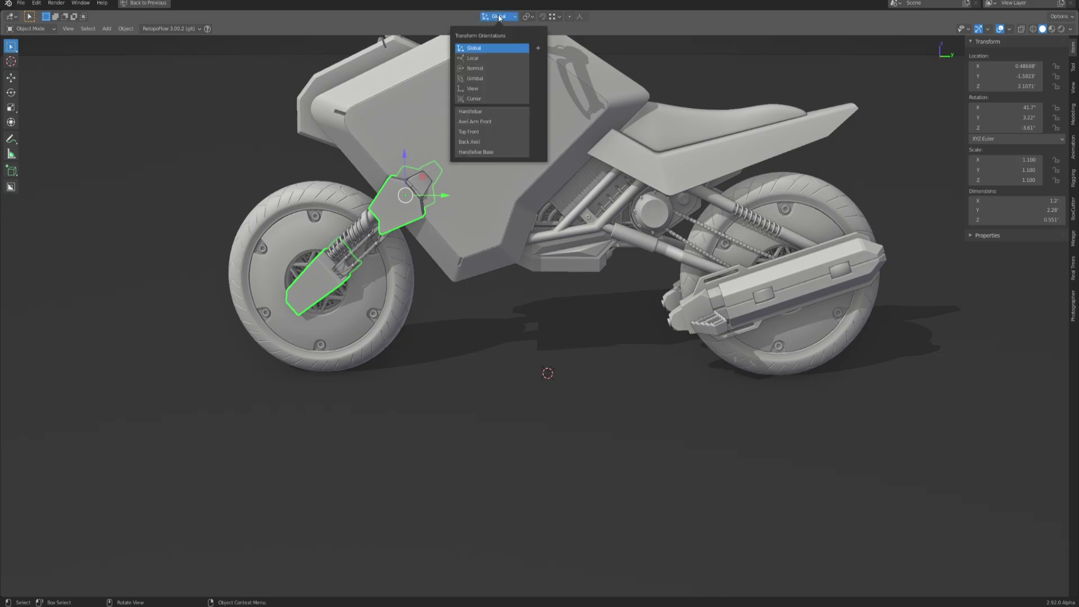
{"action": "left_click", "coordinate": [478, 100]}
{"action": "middle_click_drag", "start_coordinate": [675, 225], "coordinate": [699, 244]}
{"action": "middle_click_drag", "start_coordinate": [699, 244], "coordinate": [720, 265], "text": "shift"}
{"action": "scroll", "coordinate": [715, 276], "scroll_direction": "up", "scroll_amount": 1}
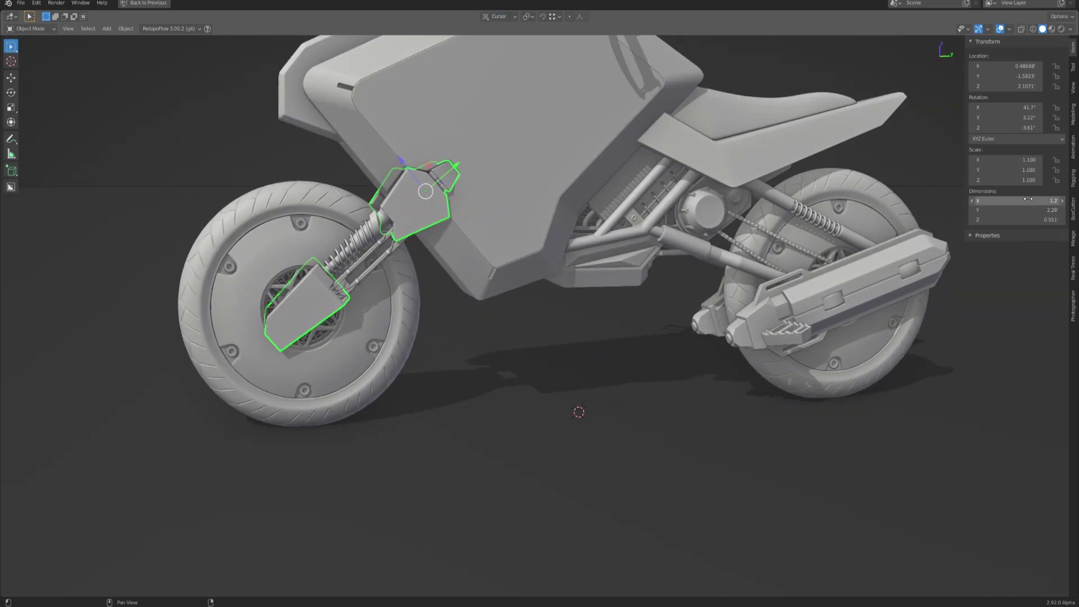
Adjust the 3D cursor's X rotation in the View sidebar.
{"action": "left_click", "coordinate": [1075, 89]}
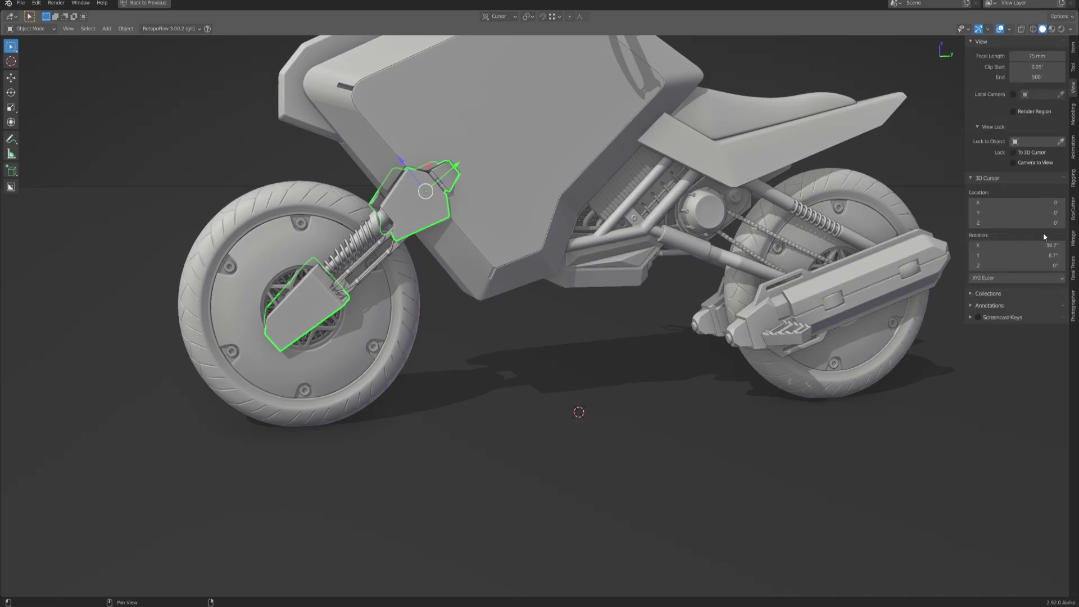
{"action": "mouse_move", "coordinate": [1043, 245]}
{"action": "left_mouse_down"}
{"action": "mouse_move", "coordinate": [1001, 245]}
{"action": "mouse_move", "coordinate": [1057, 245]}
{"action": "left_mouse_up"}
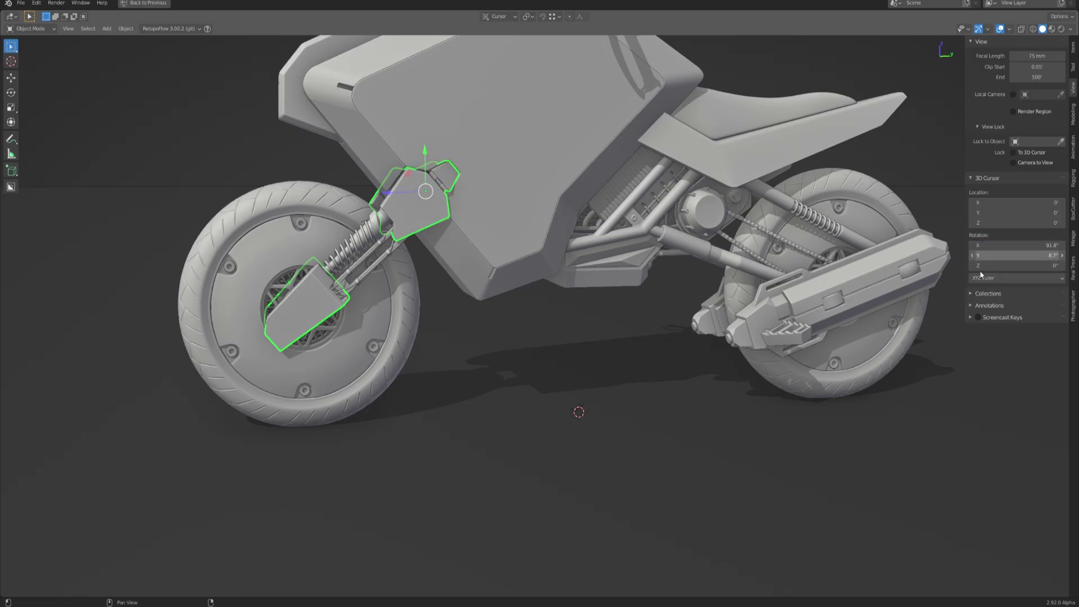
{"action": "middle_click_drag", "start_coordinate": [556, 292], "coordinate": [615, 273]}
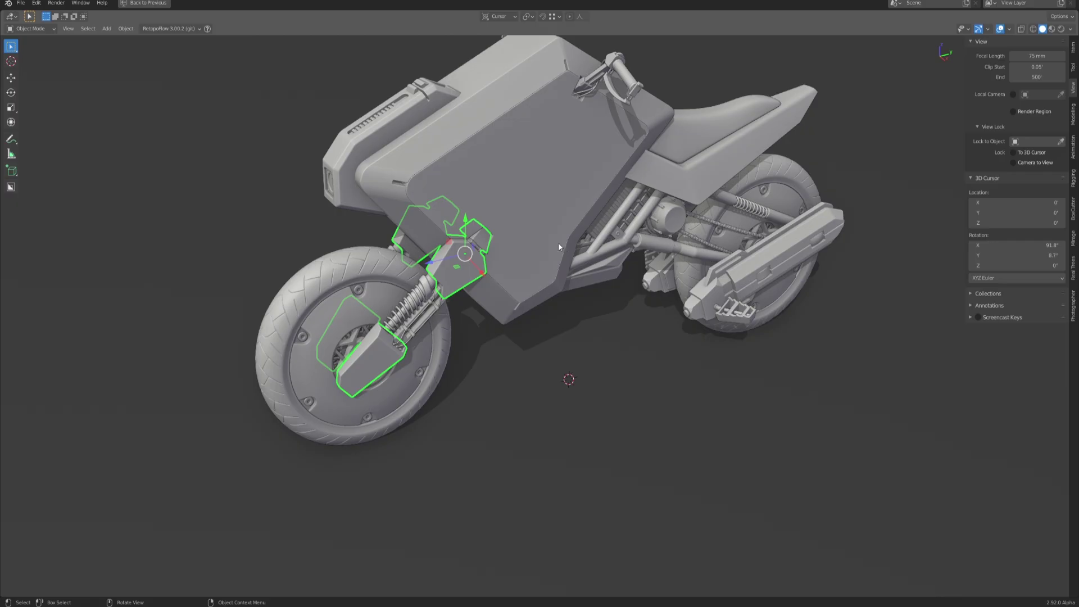
Place the 3D cursor on the fuel tank surface and widen the toolbar to show tool names.
{"action": "right_click", "coordinate": [514, 151], "text": "shift"}
{"action": "middle_click_drag", "start_coordinate": [517, 152], "coordinate": [572, 142]}
{"action": "right_click", "coordinate": [571, 139], "text": "shift"}
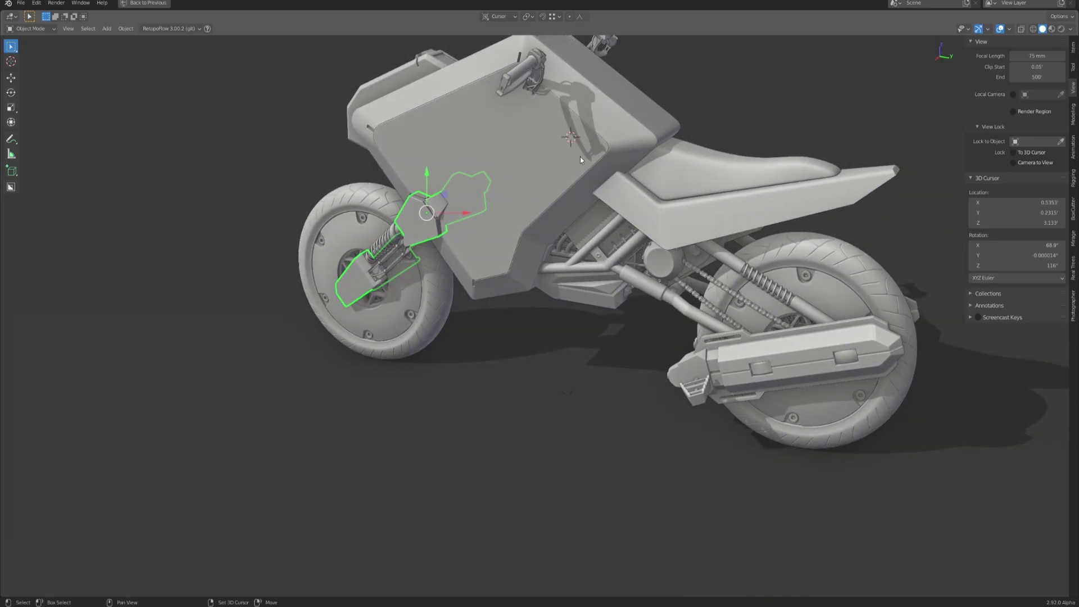
{"action": "middle_click_drag", "start_coordinate": [580, 93], "coordinate": [501, 239]}
{"action": "right_click", "coordinate": [502, 239], "text": "shift"}
{"action": "middle_click_drag", "start_coordinate": [566, 292], "coordinate": [581, 167]}
{"action": "right_click", "coordinate": [581, 168], "text": "shift"}
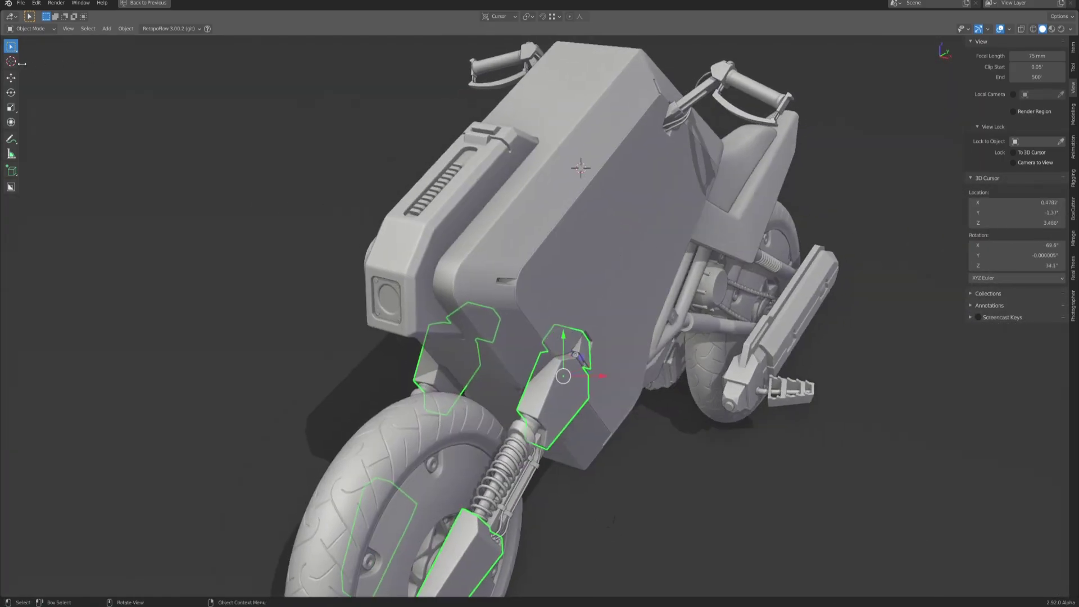
{"action": "left_click_drag", "start_coordinate": [21, 63], "coordinate": [90, 68]}
Activate the Cursor tool and set its orientation to Geometry.
{"action": "left_click", "coordinate": [51, 62]}
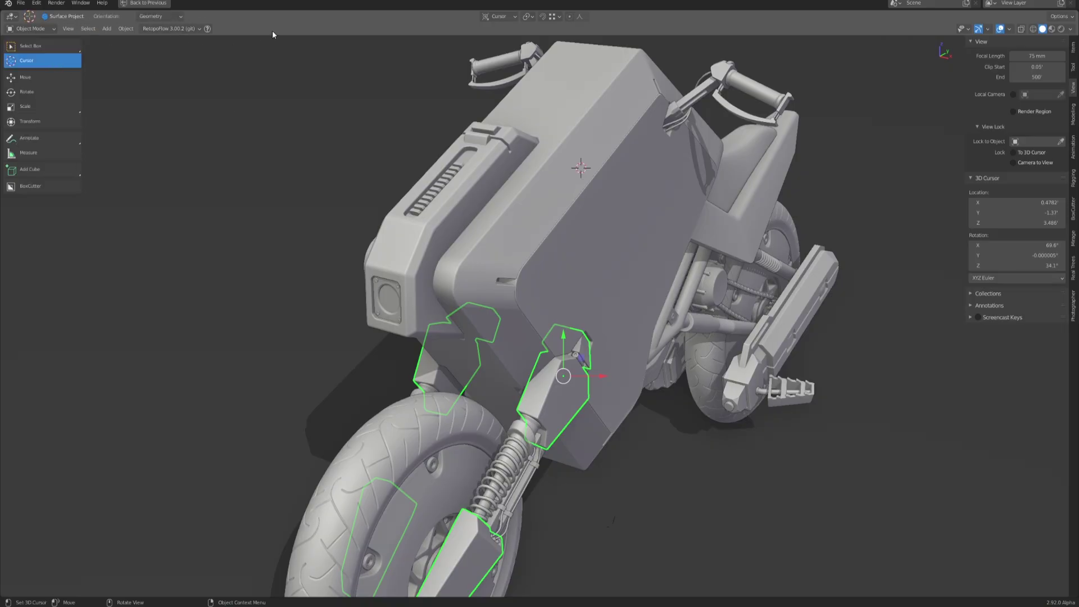
{"action": "left_click", "coordinate": [177, 16]}
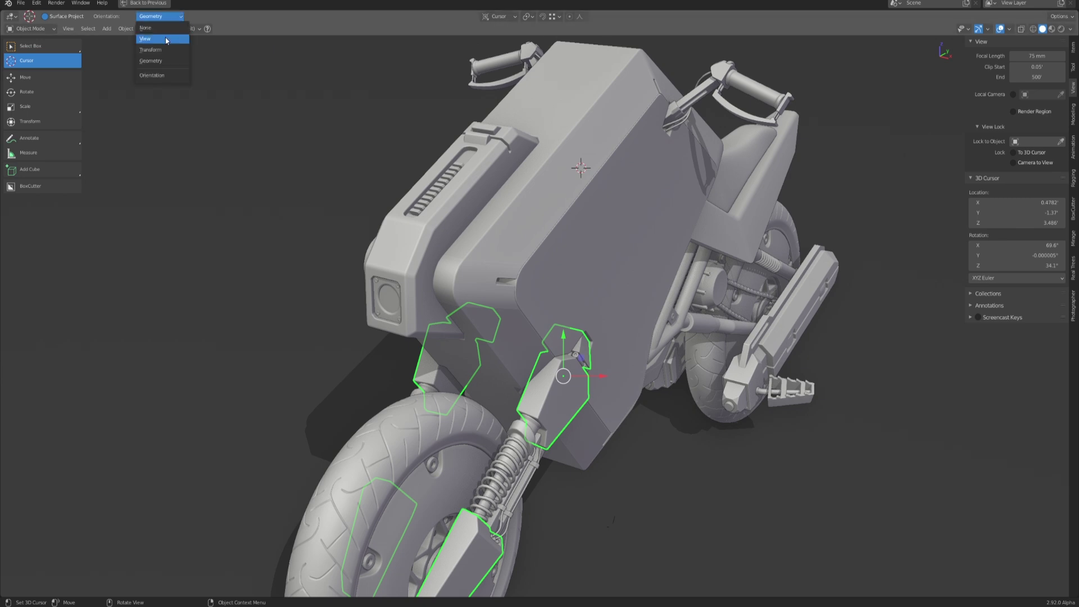
{"action": "left_click", "coordinate": [164, 38]}
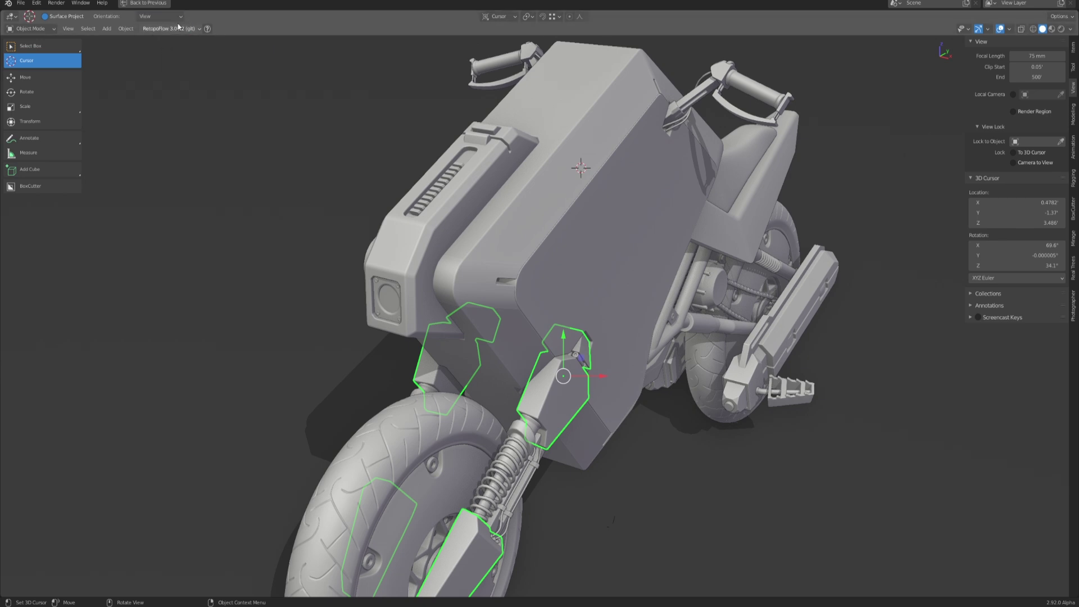
{"action": "left_click", "coordinate": [169, 17]}
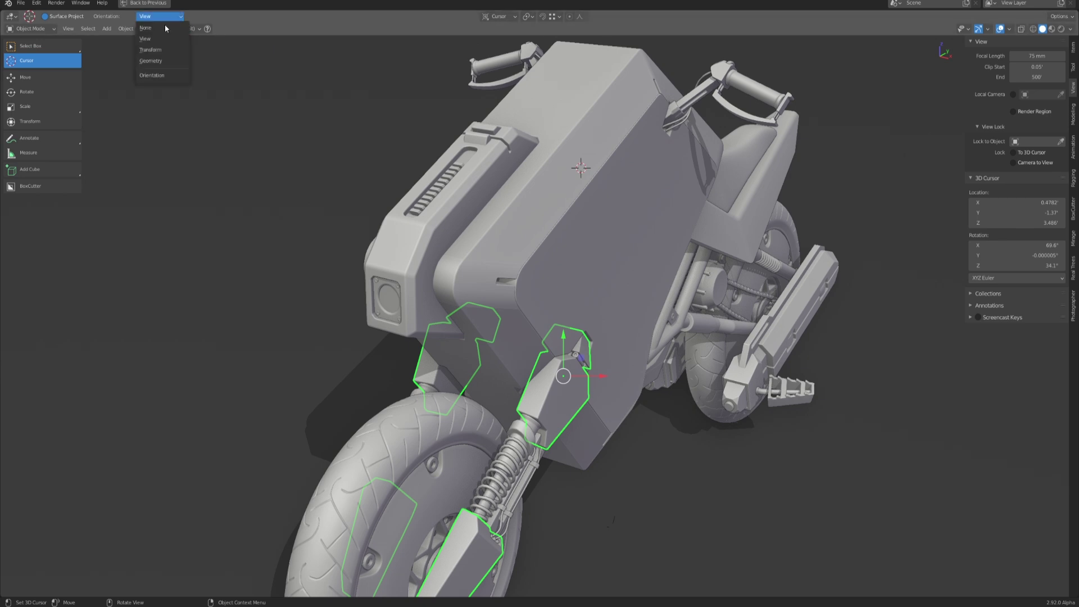
{"action": "left_click", "coordinate": [166, 62]}
Place the 3D cursor on the tank top, aligned to its surface at 24.4° on X.
{"action": "middle_click_drag", "start_coordinate": [669, 252], "coordinate": [617, 242]}
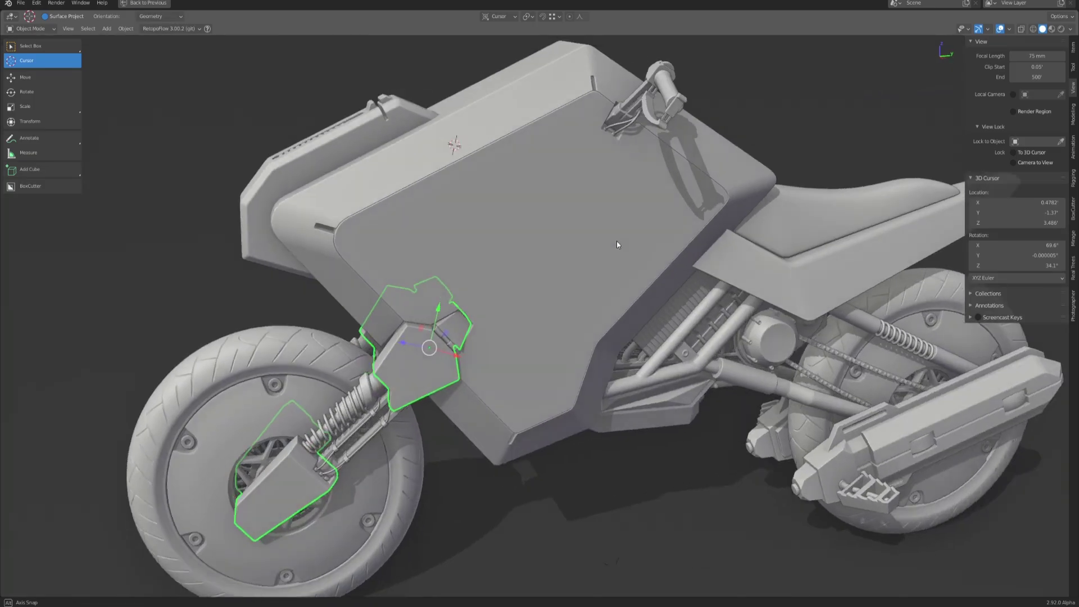
{"action": "left_click", "coordinate": [515, 175]}
{"action": "left_click", "coordinate": [732, 186]}
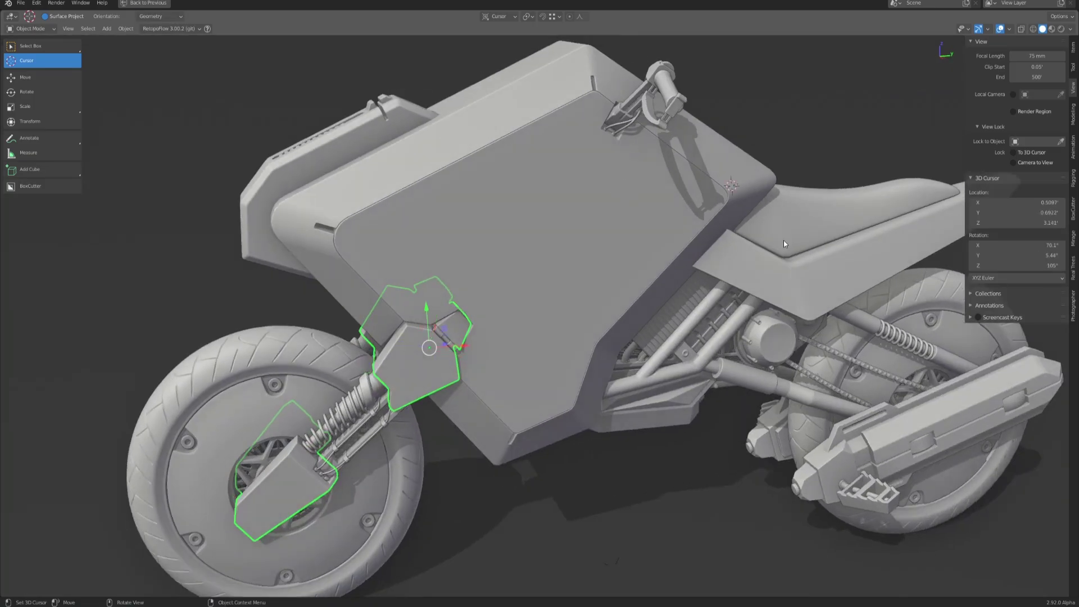
{"action": "middle_click_drag", "start_coordinate": [784, 241], "coordinate": [748, 237]}
{"action": "left_click", "coordinate": [723, 293]}
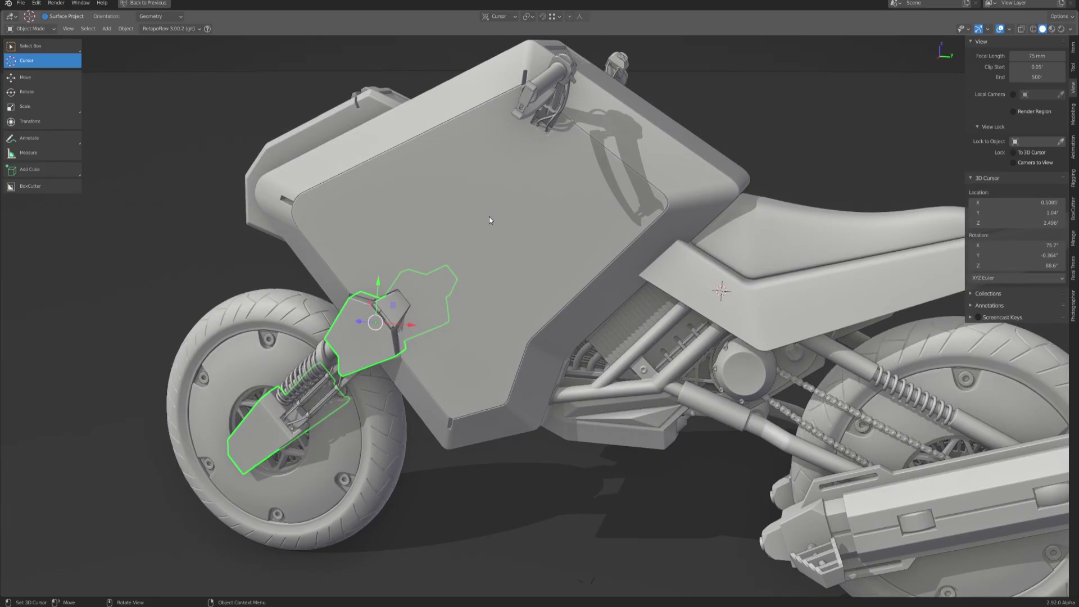
{"action": "middle_click_drag", "start_coordinate": [489, 217], "coordinate": [566, 160]}
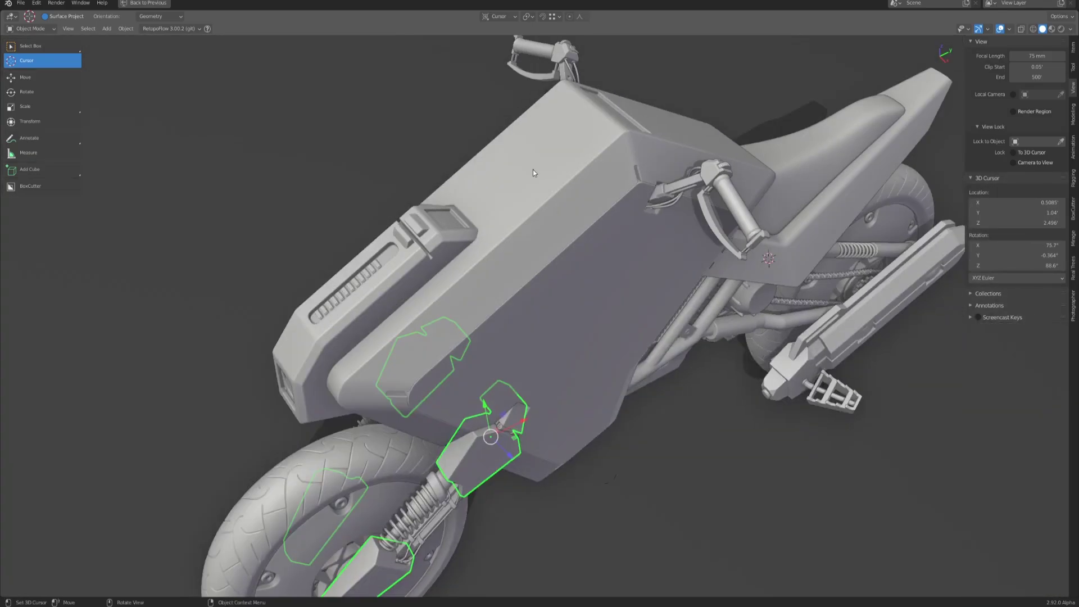
{"action": "left_click", "coordinate": [533, 170]}
{"action": "middle_click_drag", "start_coordinate": [680, 294], "coordinate": [666, 323]}
{"action": "left_click", "coordinate": [592, 152]}
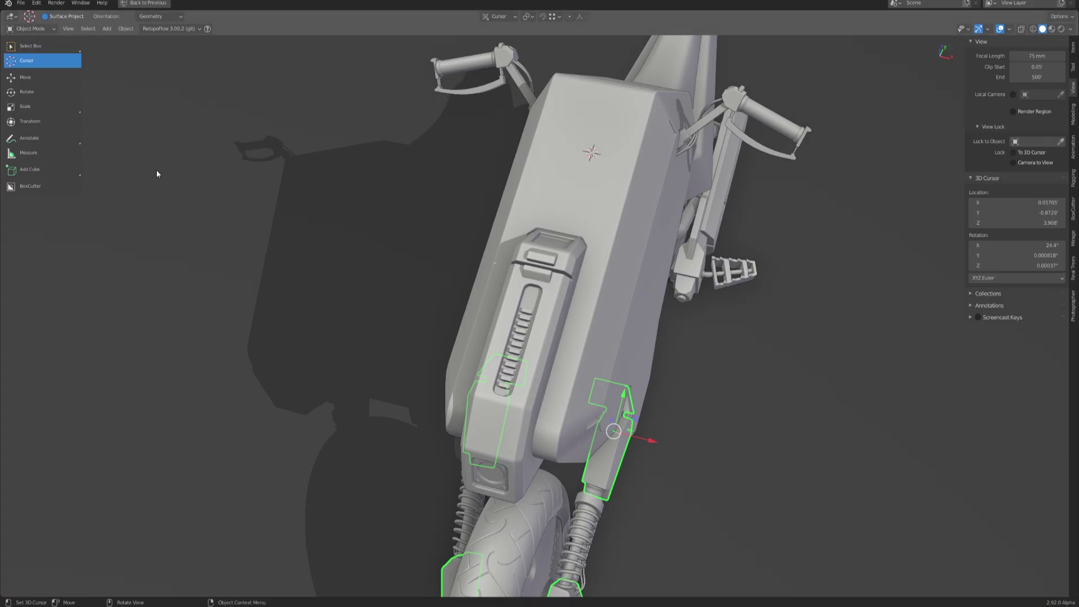
Return to Select Box and put the 3D cursor on the tank's front side, at 62.3° X and 20.4° Z.
{"action": "left_click", "coordinate": [50, 49]}
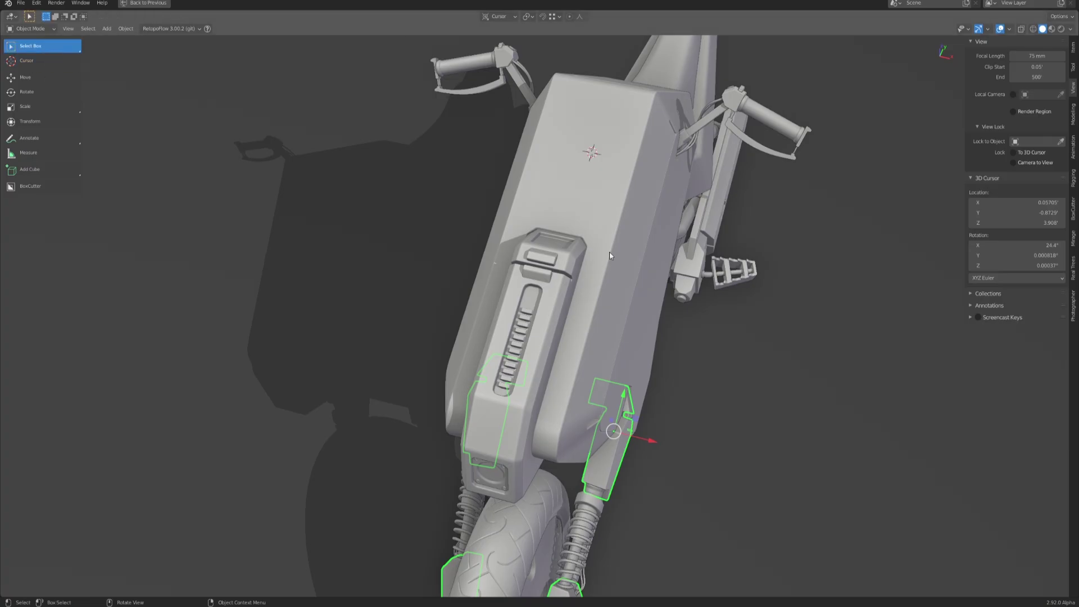
{"action": "middle_click_drag", "start_coordinate": [613, 251], "coordinate": [588, 232]}
{"action": "right_click_drag", "start_coordinate": [631, 226], "coordinate": [470, 232], "text": "shift"}
{"action": "middle_click_drag", "start_coordinate": [513, 258], "coordinate": [571, 285]}
{"action": "right_click", "coordinate": [571, 286], "text": "shift"}
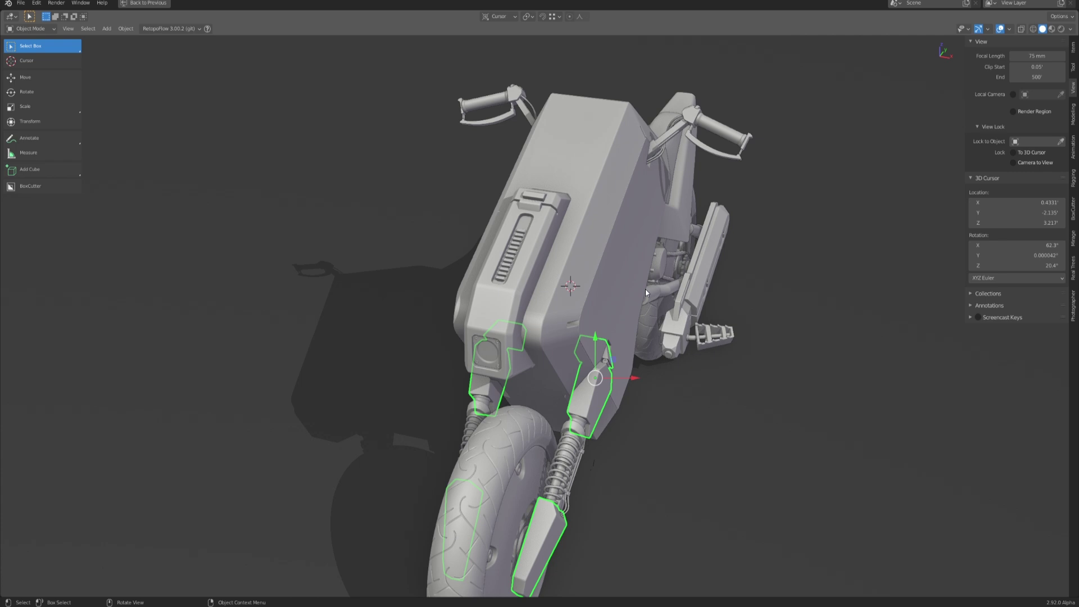
Orbit to a three-quarter side view of the motorcycle.
{"action": "middle_click_drag", "start_coordinate": [731, 329], "coordinate": [702, 324]}
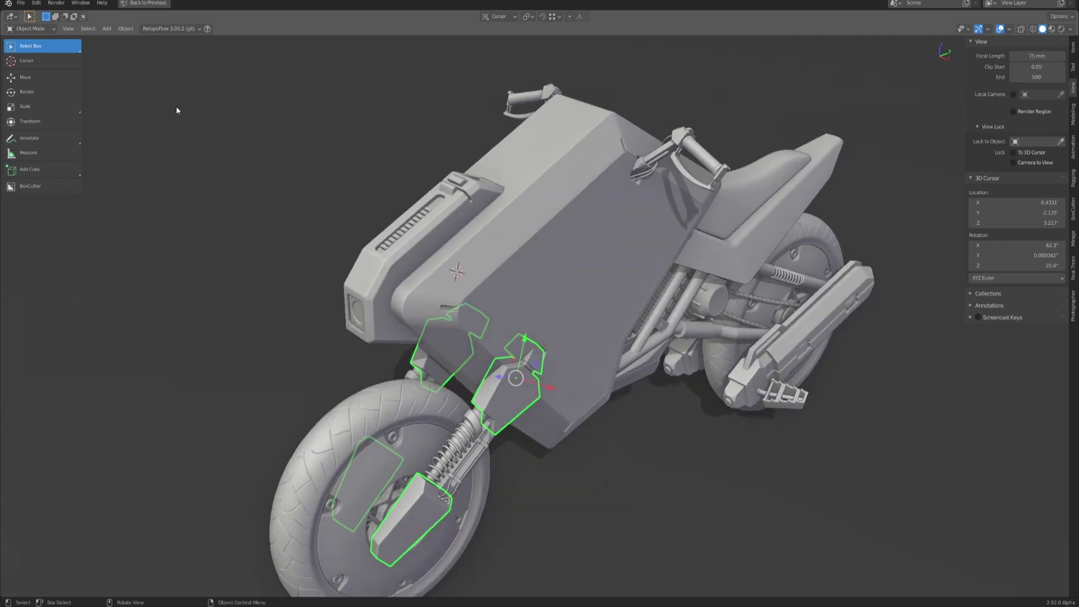